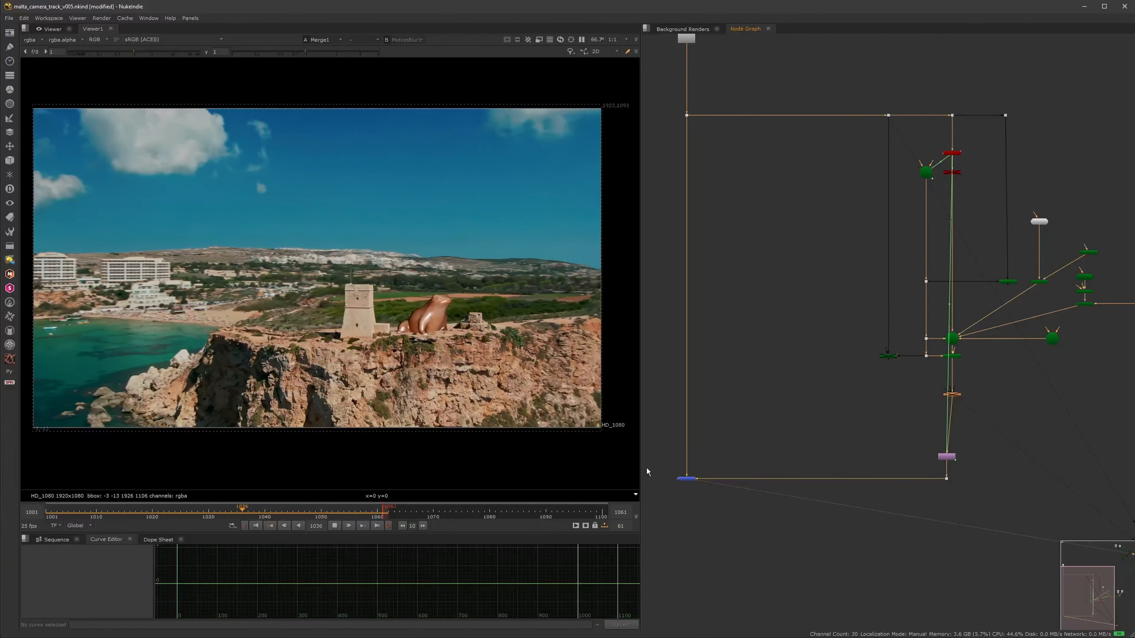
Stop the playback, scrub through the finished composite shot and return to its first frame.
left_click(159, 539)
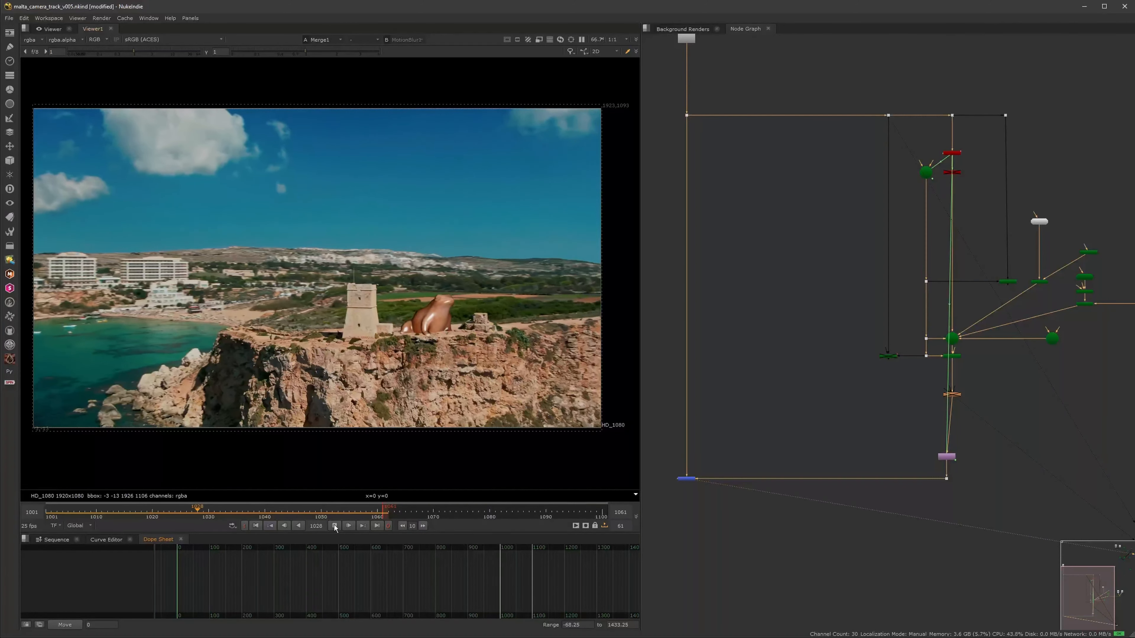
left_click(335, 527)
left_click(525, 514)
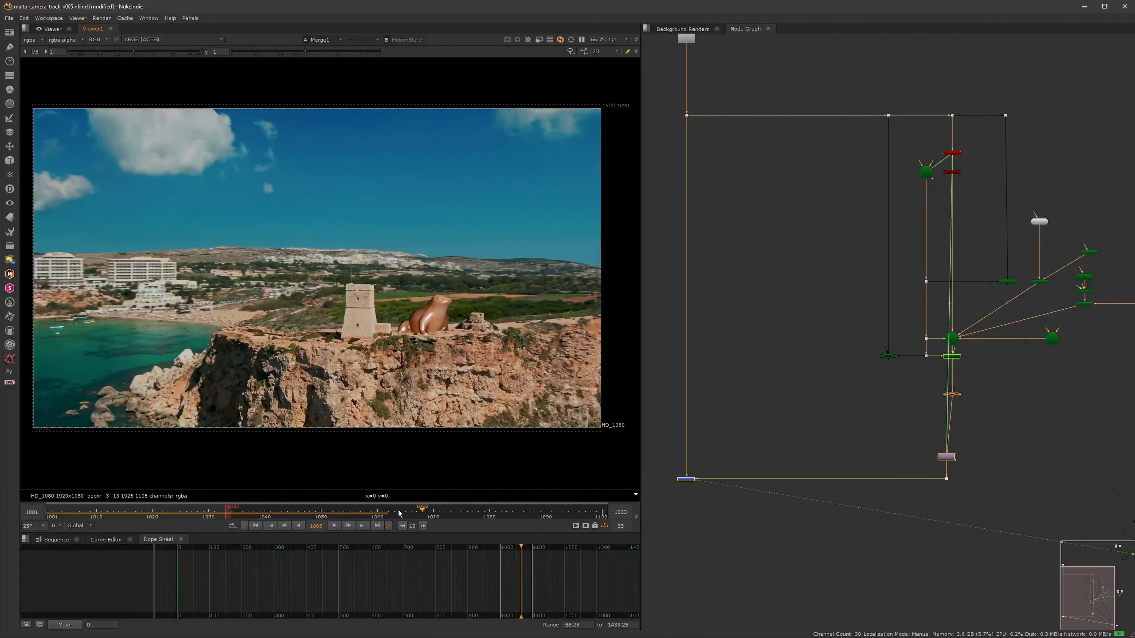
left_click_drag(399, 513, 293, 515)
left_click(257, 526)
scroll(824, 300, "down", 3)
middle_click_drag(824, 300, 781, 367)
left_click(808, 272)
middle_click_drag(808, 271, 870, 333)
scroll(787, 286, "up", 5)
middle_click_drag(816, 275, 842, 204)
left_click(792, 208)
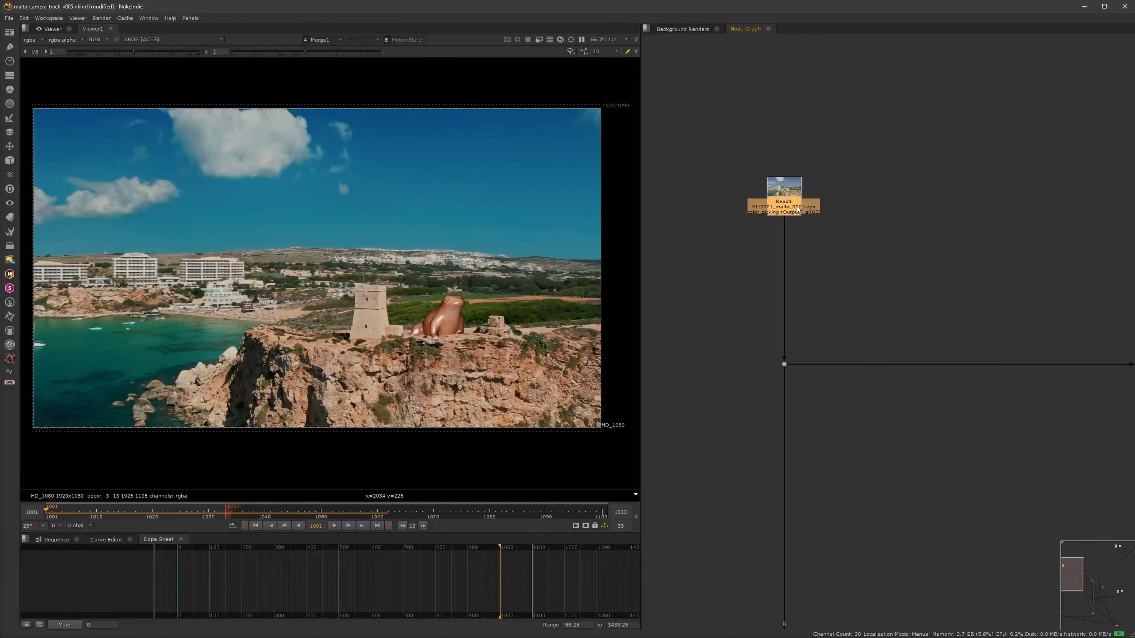
double_click(786, 208)
left_click(731, 213)
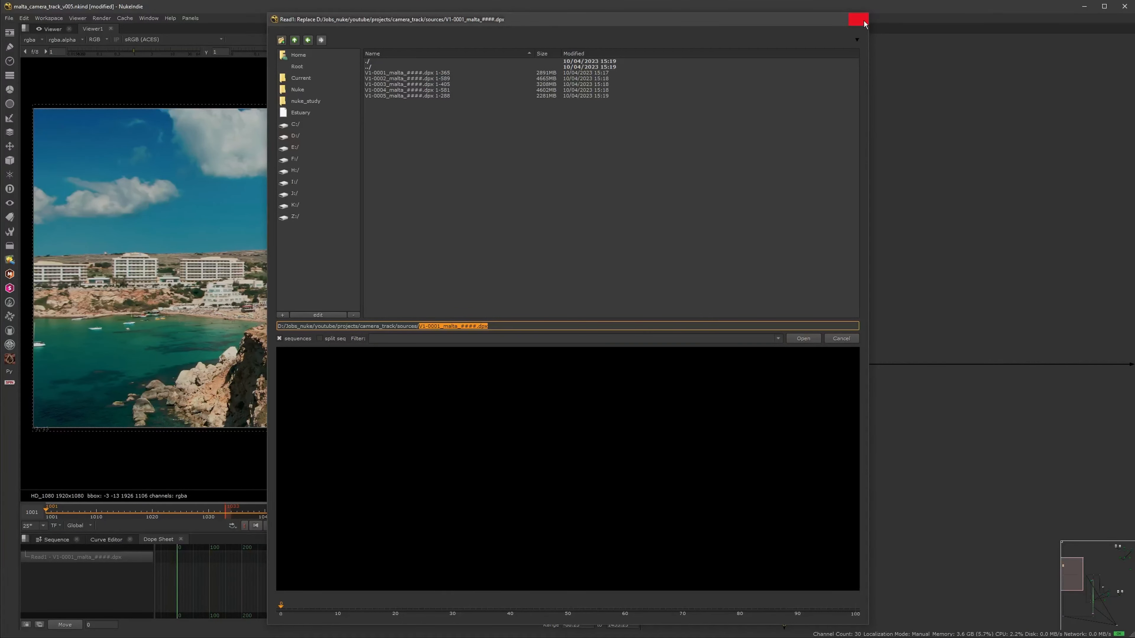
left_click(859, 19)
left_click(740, 174)
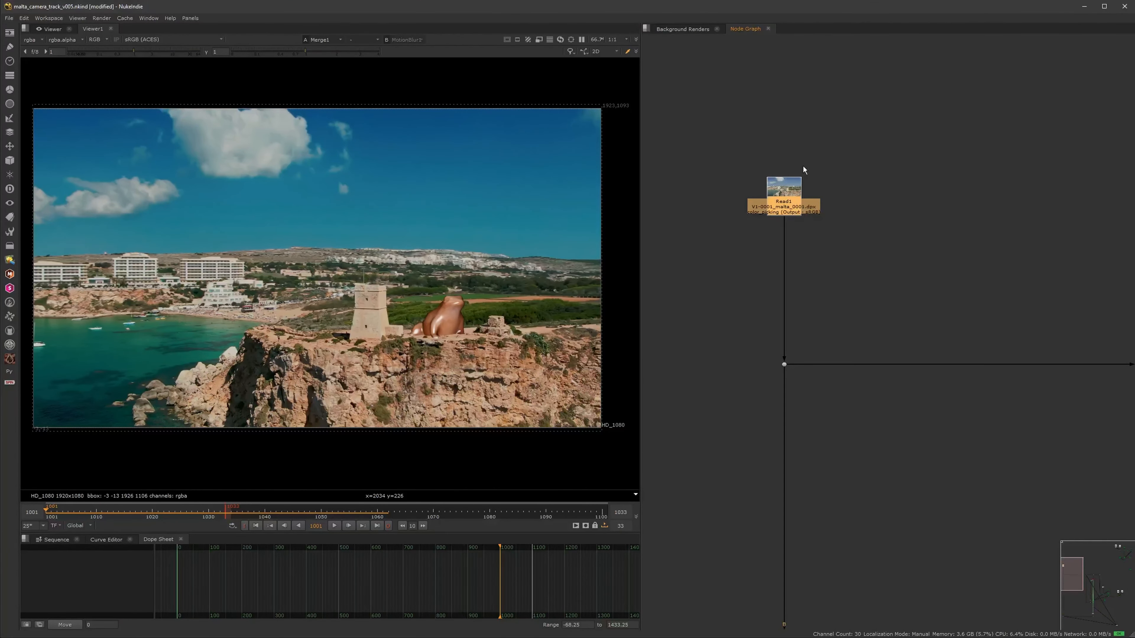
Duplicate the Read1 node beside the original and open the file browser for replacing the copy's source.
left_click(882, 202)
key("ctrl+v")
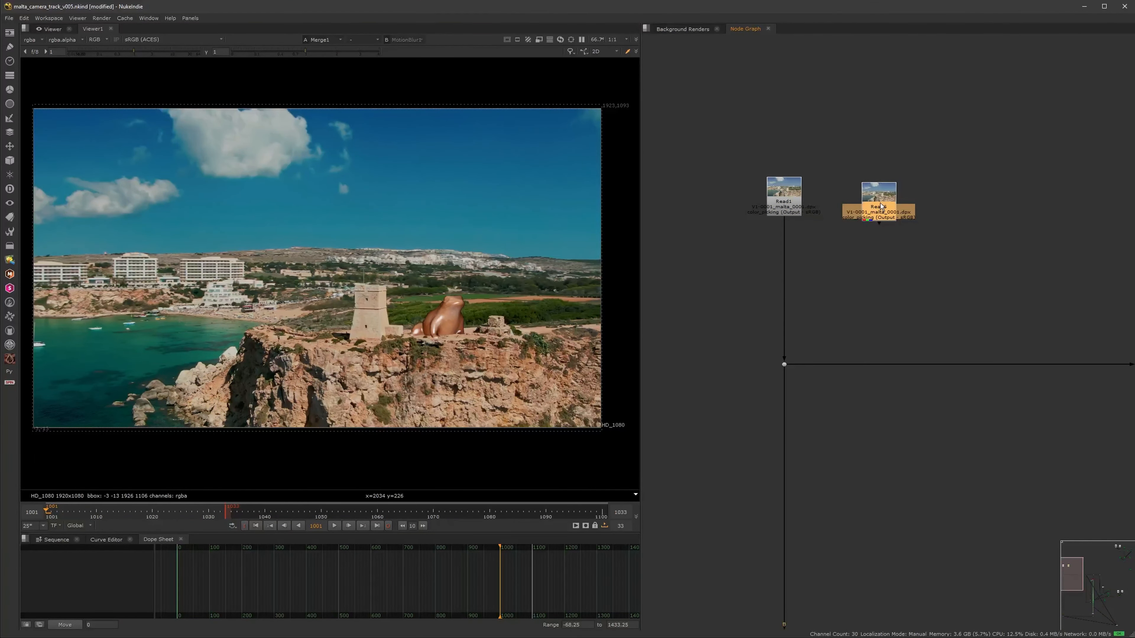
double_click(882, 206)
left_click(841, 158)
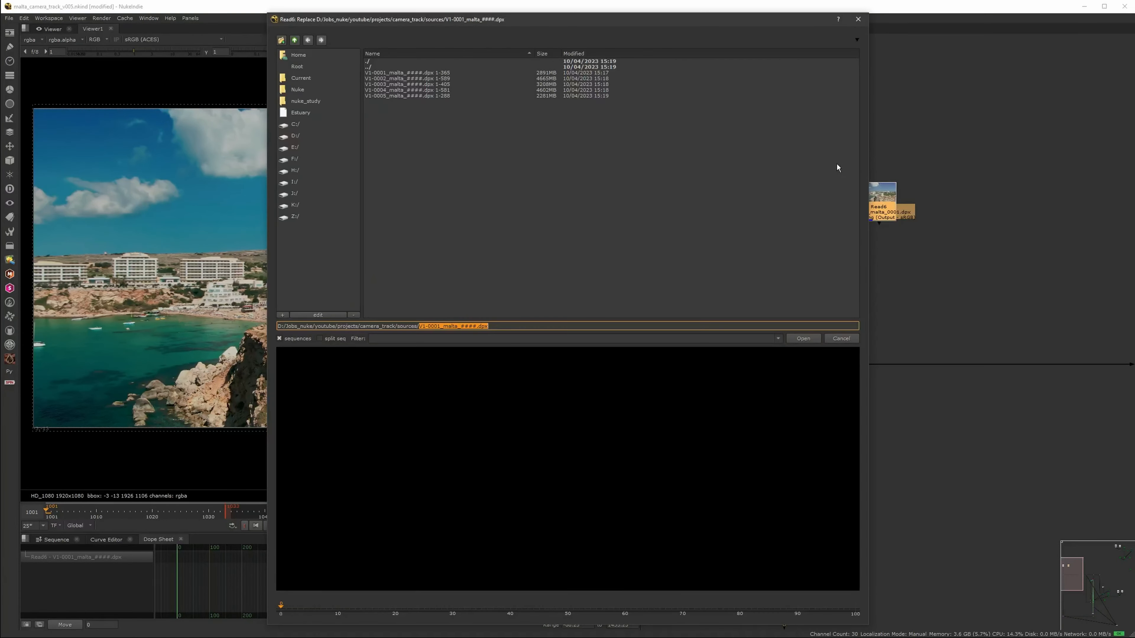
Preview the five V1 malta DPX sequences, scrubbing through their frames to compare the shots.
left_click(428, 79)
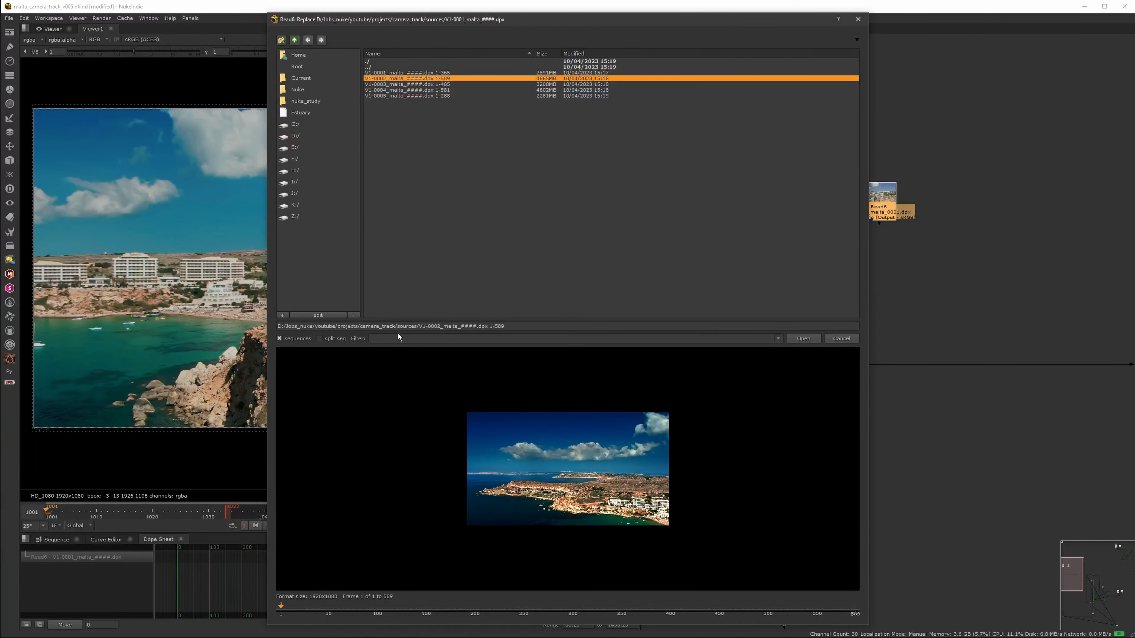
left_click(446, 84)
left_click_drag(348, 608, 439, 587)
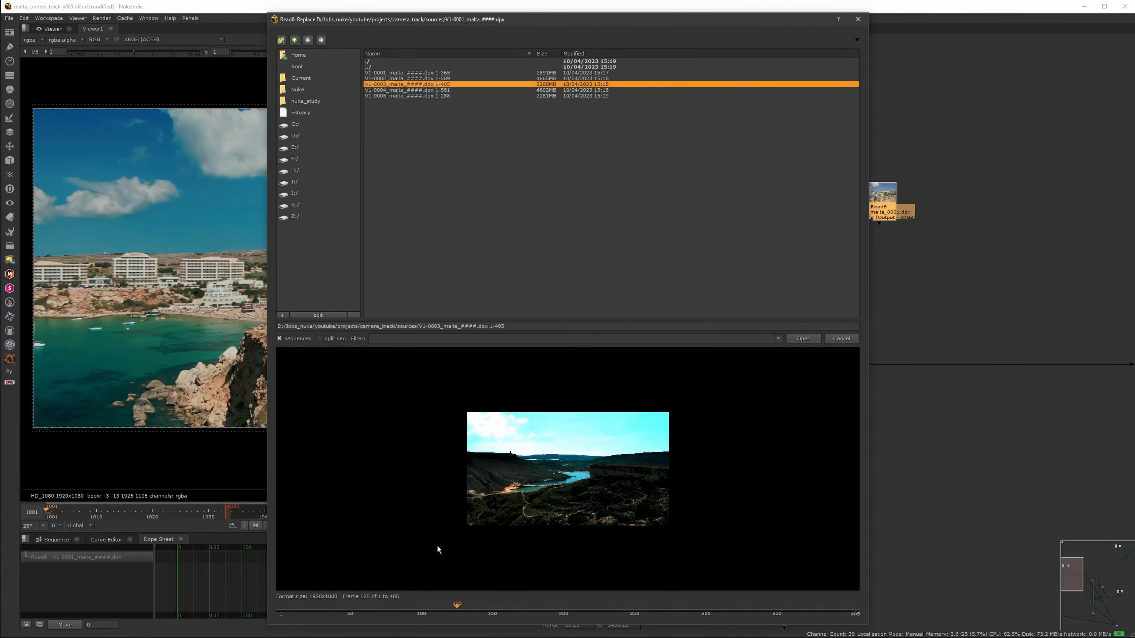
left_click(452, 89)
left_click(453, 84)
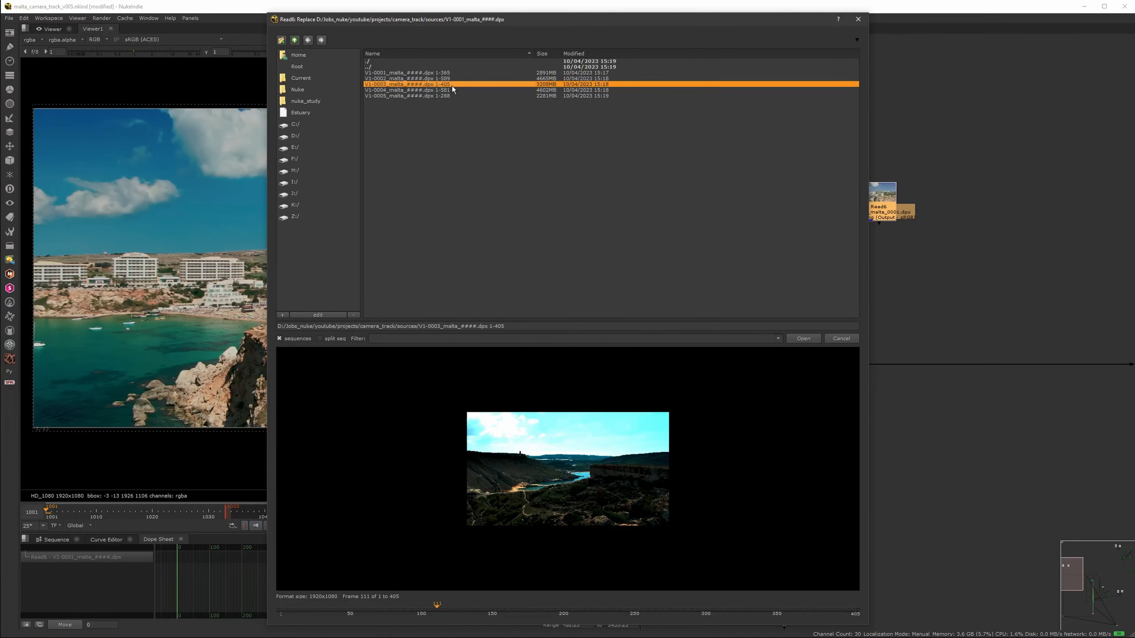
left_click(451, 90)
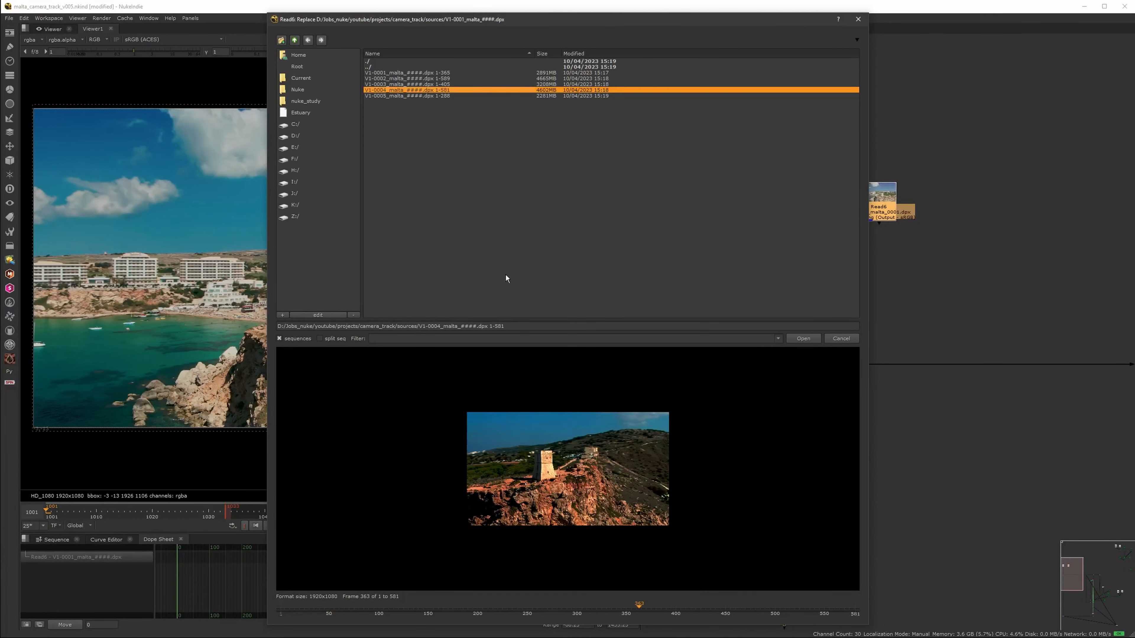
left_click(448, 96)
mouse_move(357, 613)
left_mouse_down()
mouse_move(811, 609)
mouse_move(362, 623)
left_mouse_up()
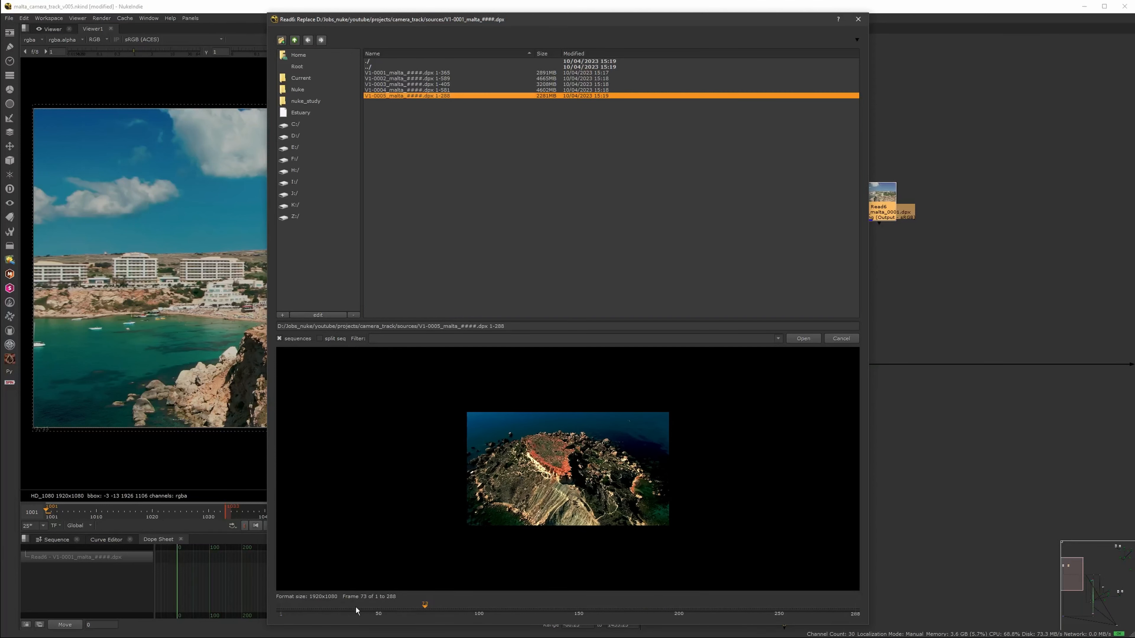
left_click(432, 72)
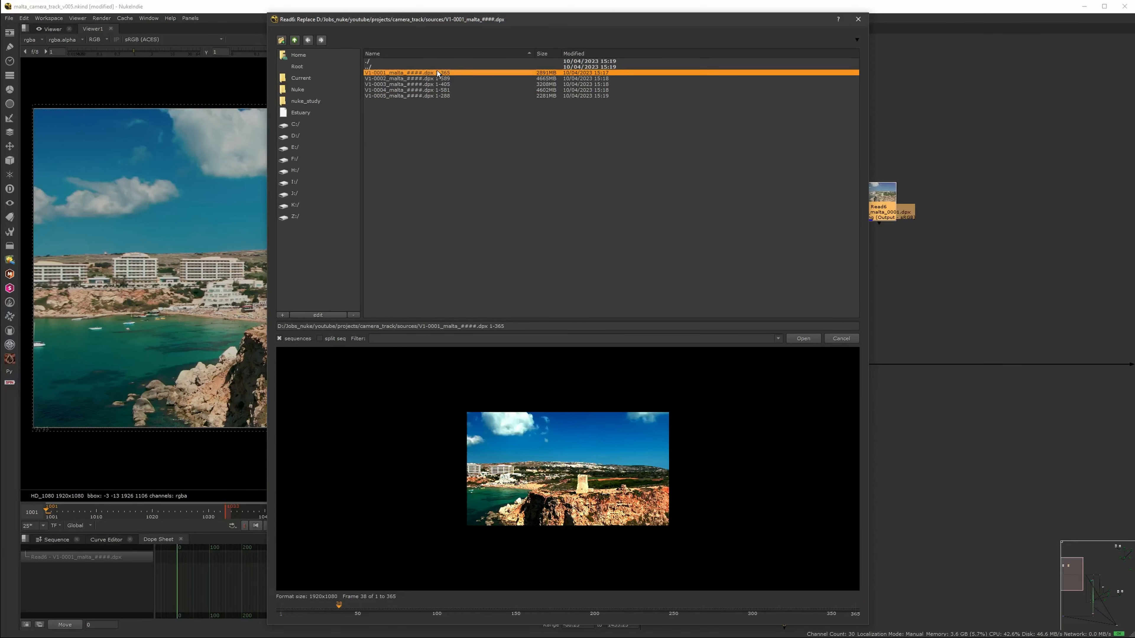
left_click(458, 78)
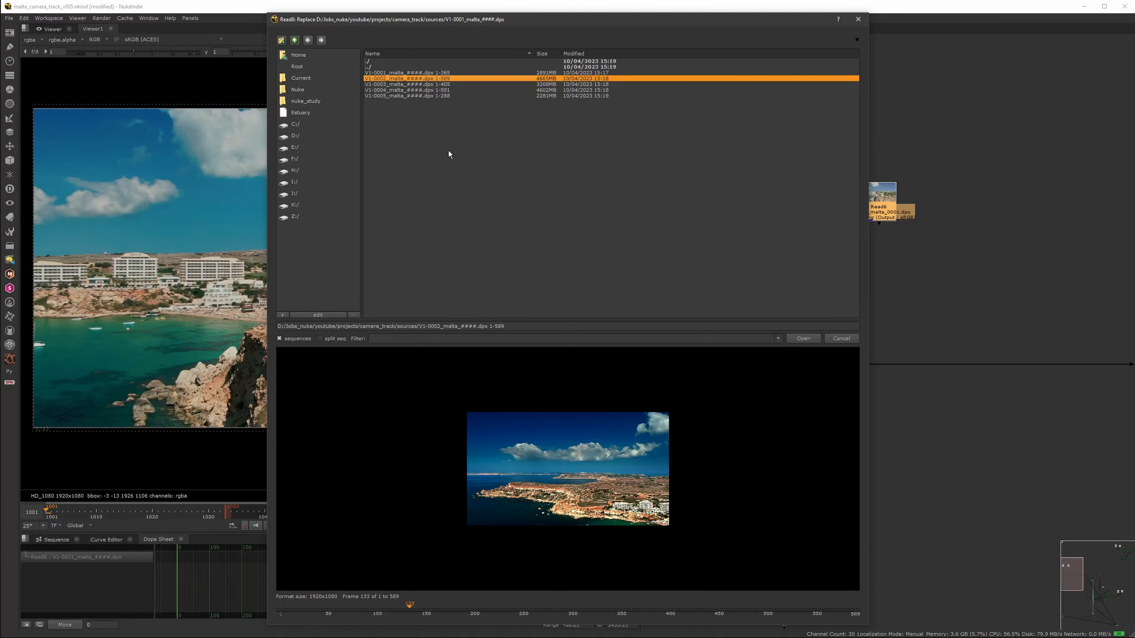
Replace the duplicated Read node's source with the V1-0003_malta_####.dpx sequence and close its properties.
left_click(446, 85)
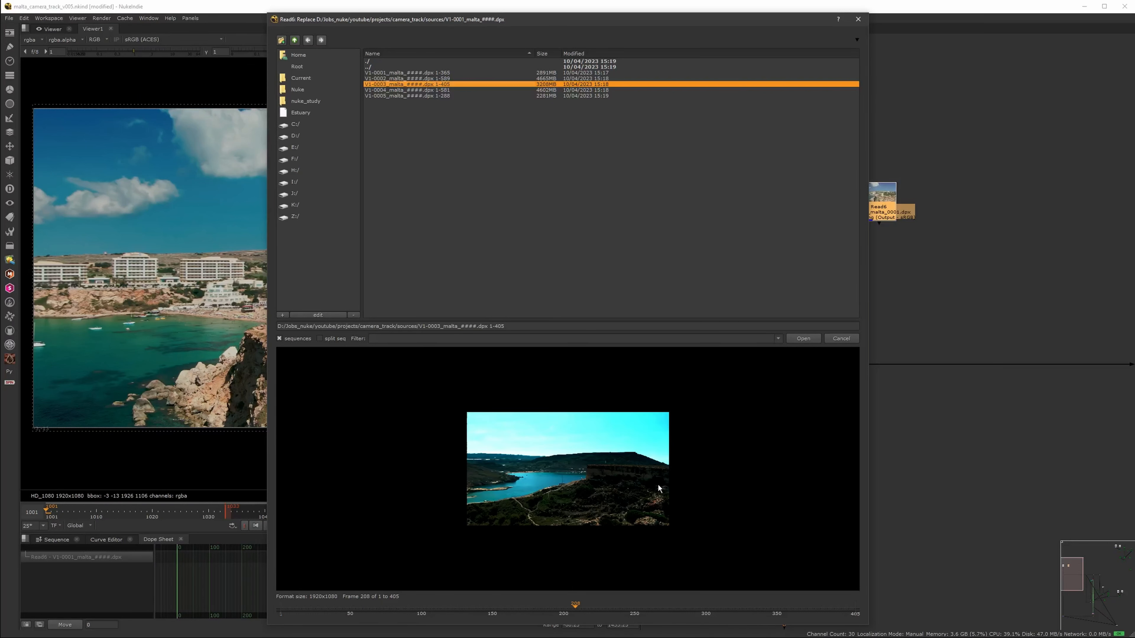
left_click(803, 339)
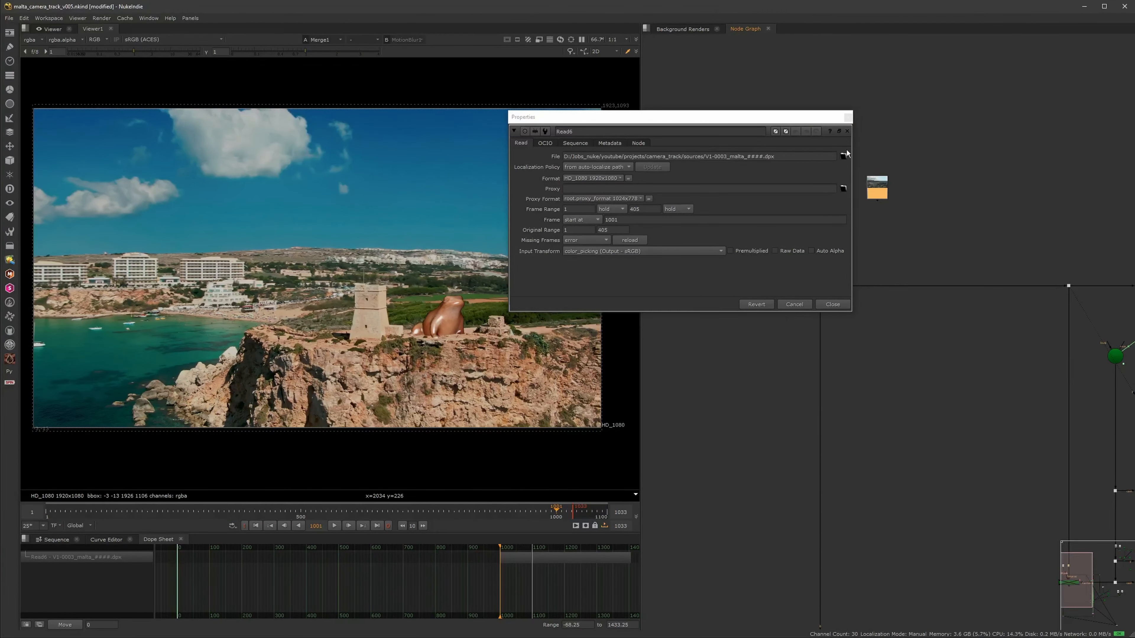
left_click(848, 116)
Move the new Read node to an empty area of the node graph and show it in the viewer through a Dot below it.
scroll(813, 190, "down", 5)
scroll(822, 167, "down", 2)
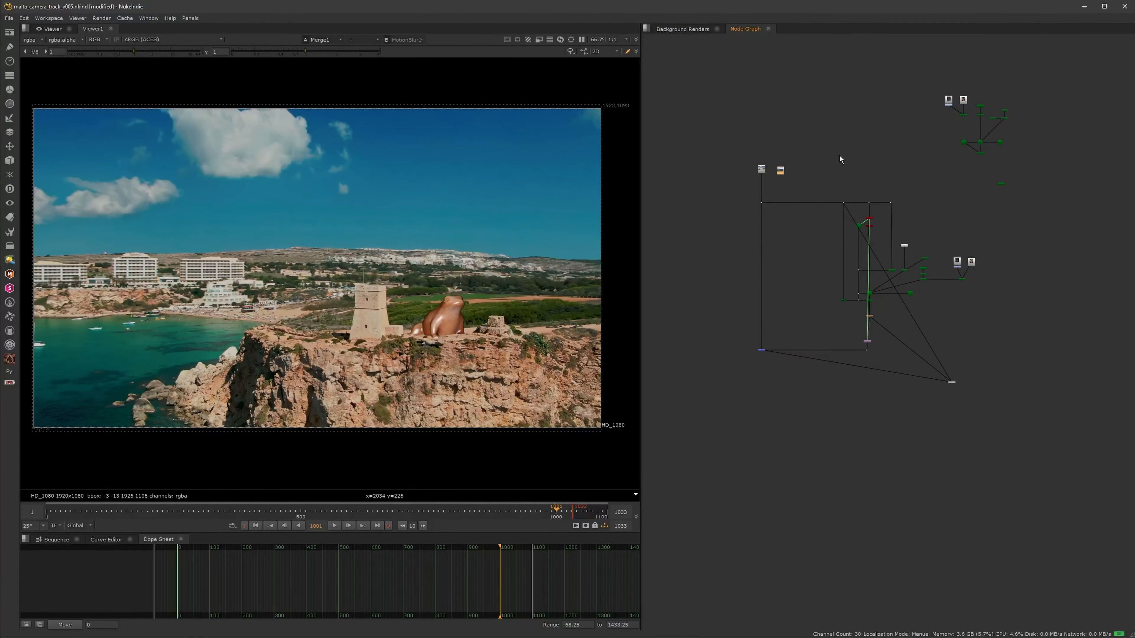
middle_click_drag(1012, 198, 796, 257)
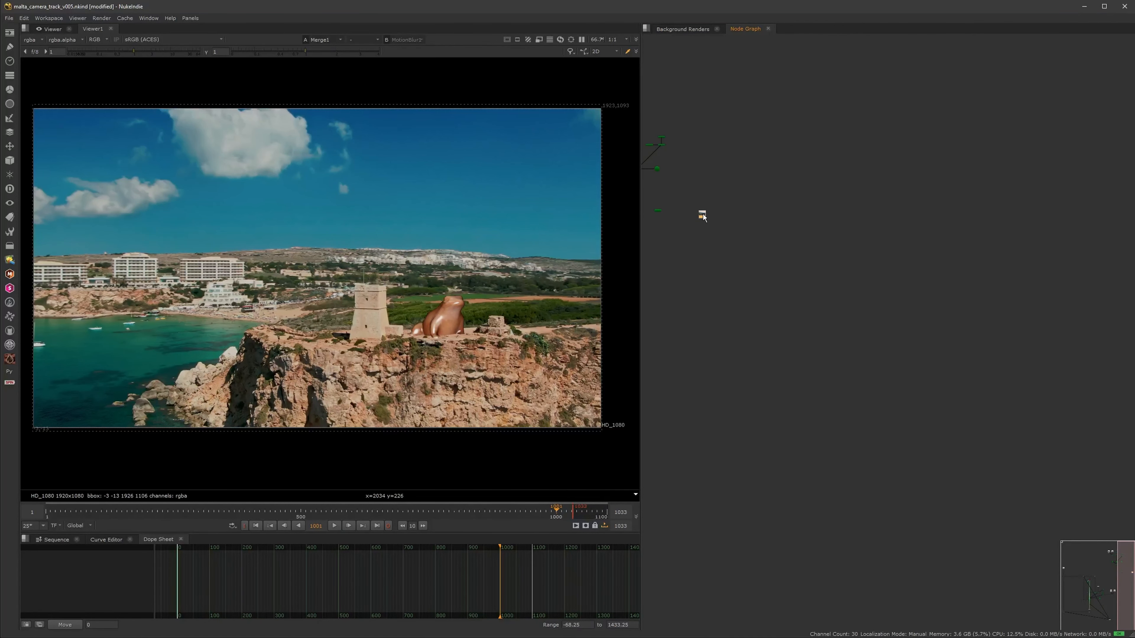
left_click_drag(703, 214, 835, 178)
key("1")
left_click(854, 190)
scroll(820, 245, "up", 2)
middle_click_drag(787, 232, 793, 236)
scroll(835, 212, "up", 3)
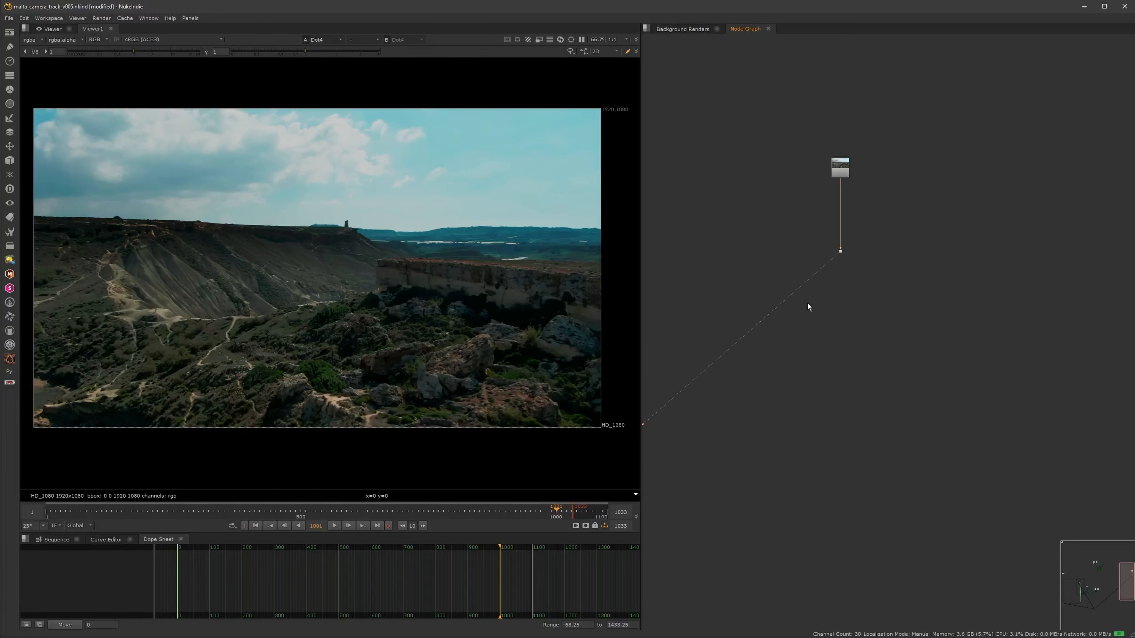
Scrub the new clip, return to its first frame and check the Read node's frame start setting.
left_click_drag(152, 513, 224, 512)
left_click(260, 526)
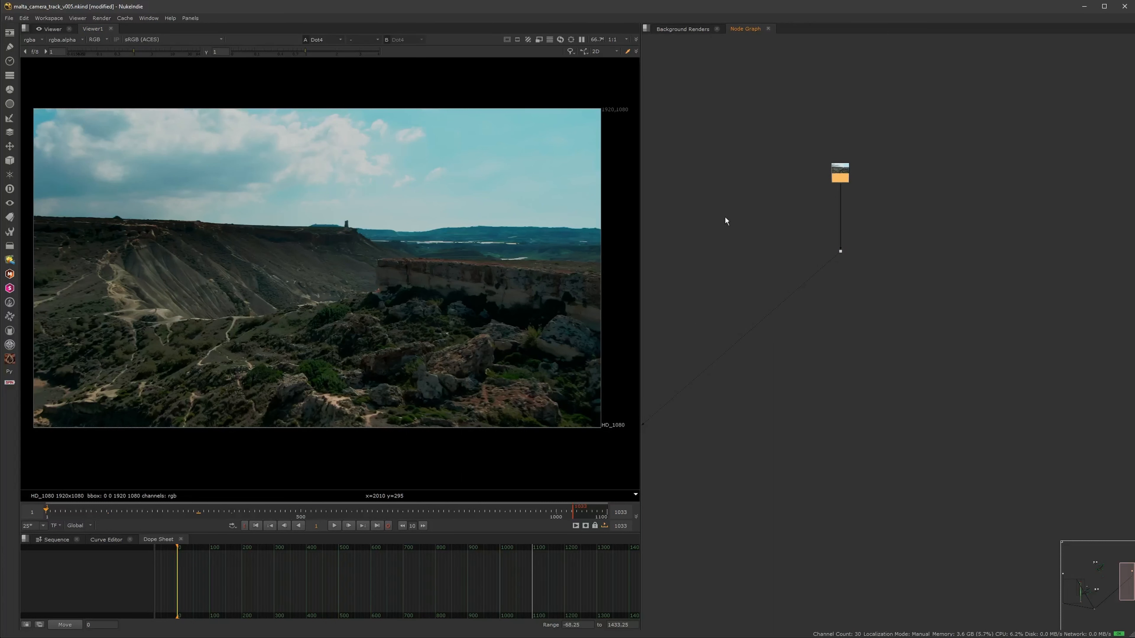
double_click(839, 174)
left_click(594, 223)
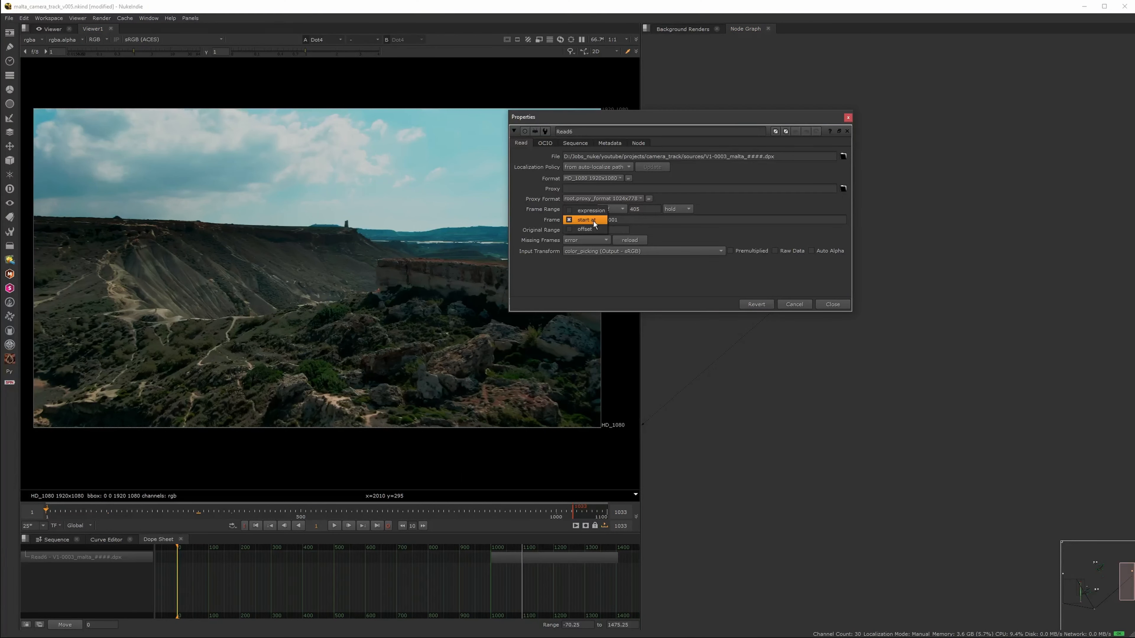
left_click(758, 205)
left_click(847, 117)
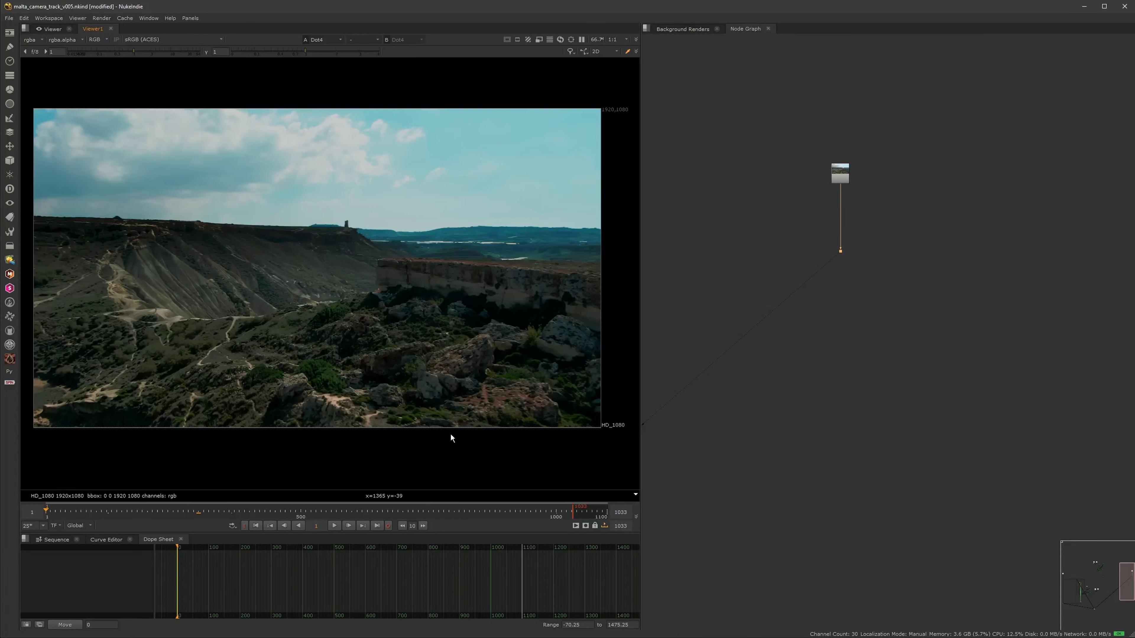
Set the start of the project's frame range to 1001, scrub the clip and return to the first frame.
key("s")
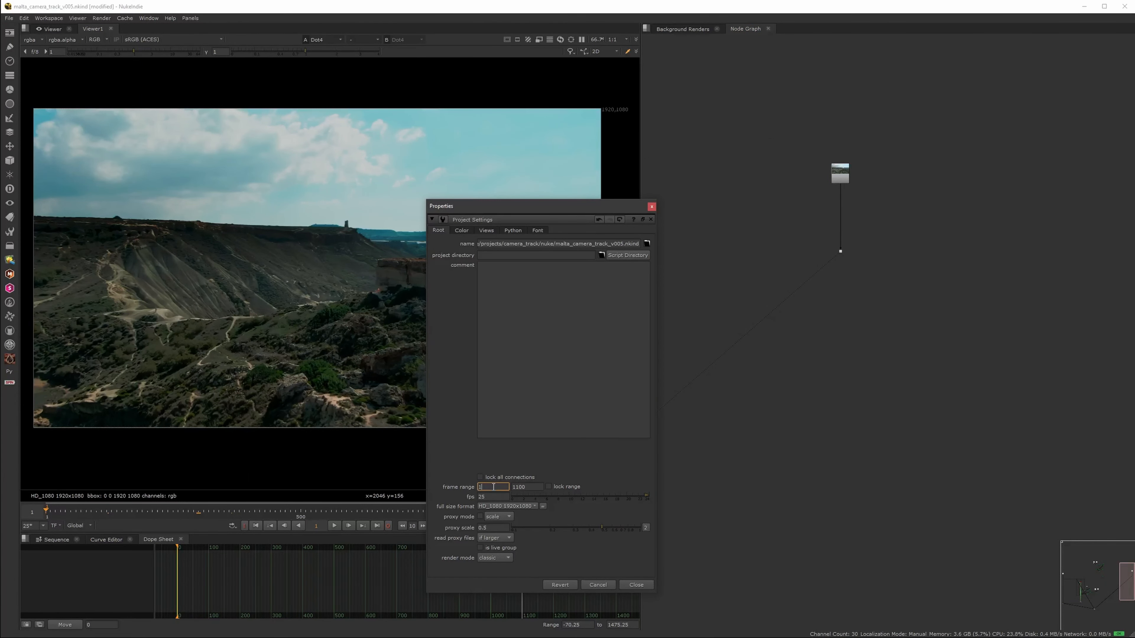
type("1")
key("Return")
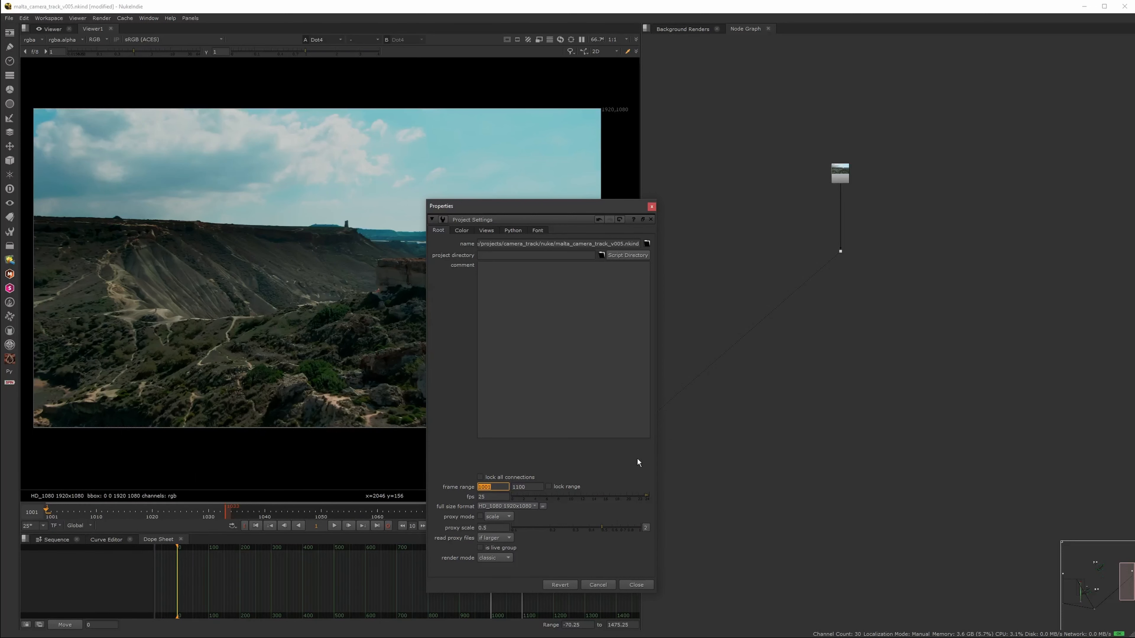
left_click(635, 584)
left_click_drag(200, 516, 121, 513)
left_click(256, 525)
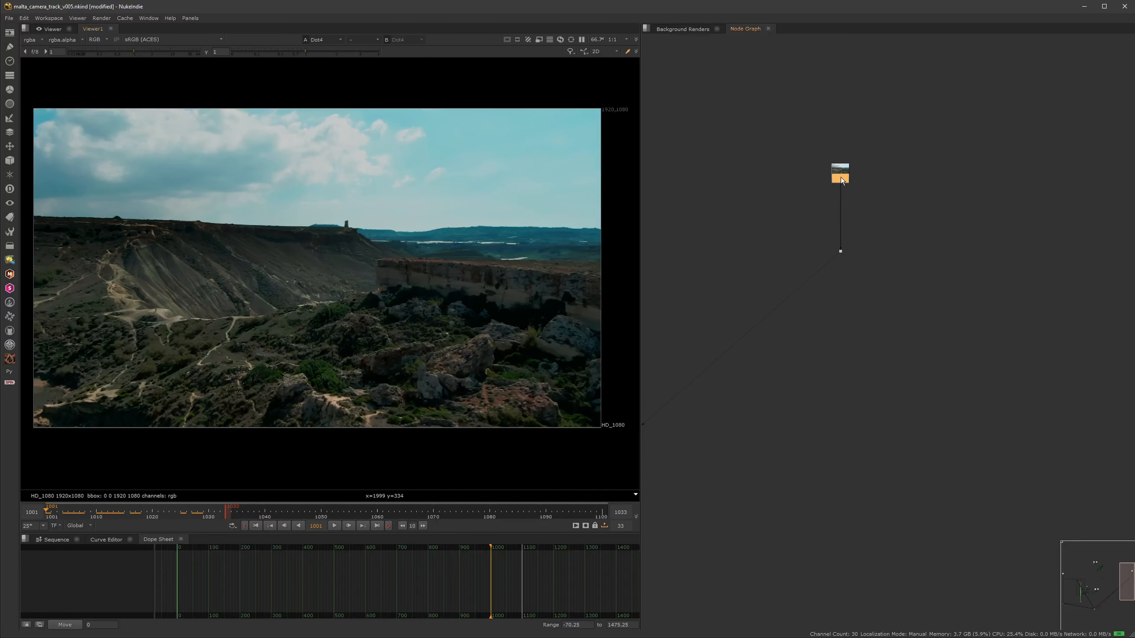
Add a TimeOffset node between the new Read node and its Dot, and show it in the viewer.
key("Tab")
type("timeofl")
key("Return")
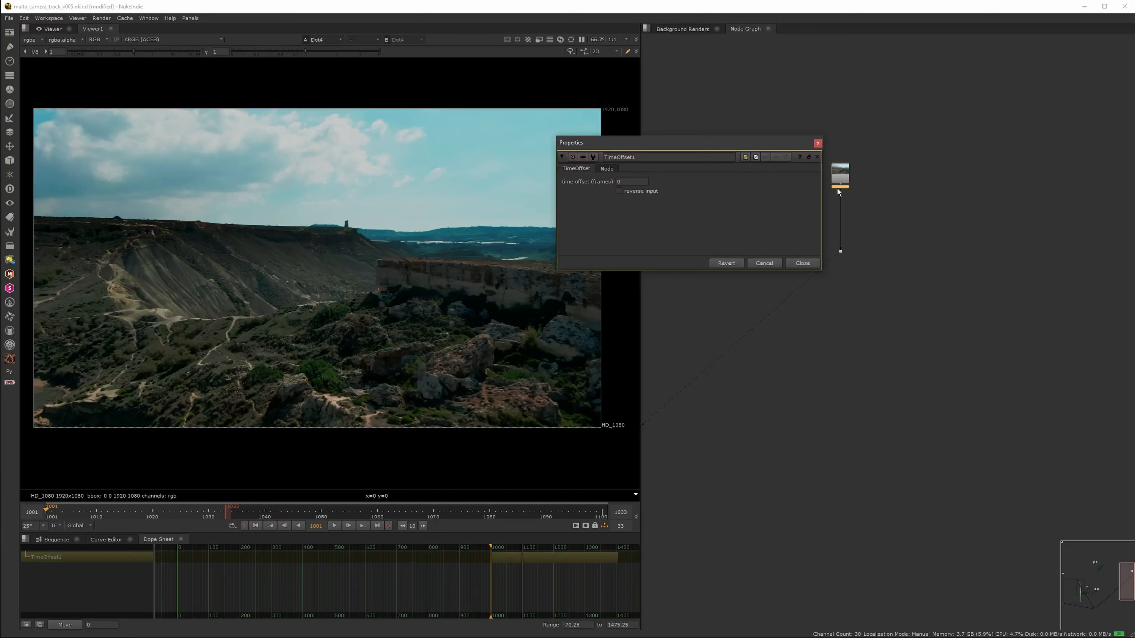
left_click_drag(840, 189, 841, 200)
key("1")
left_click(828, 207)
Try a time offset of -130 frames and scrub through the shifted clip.
left_click_drag(626, 182, 604, 183)
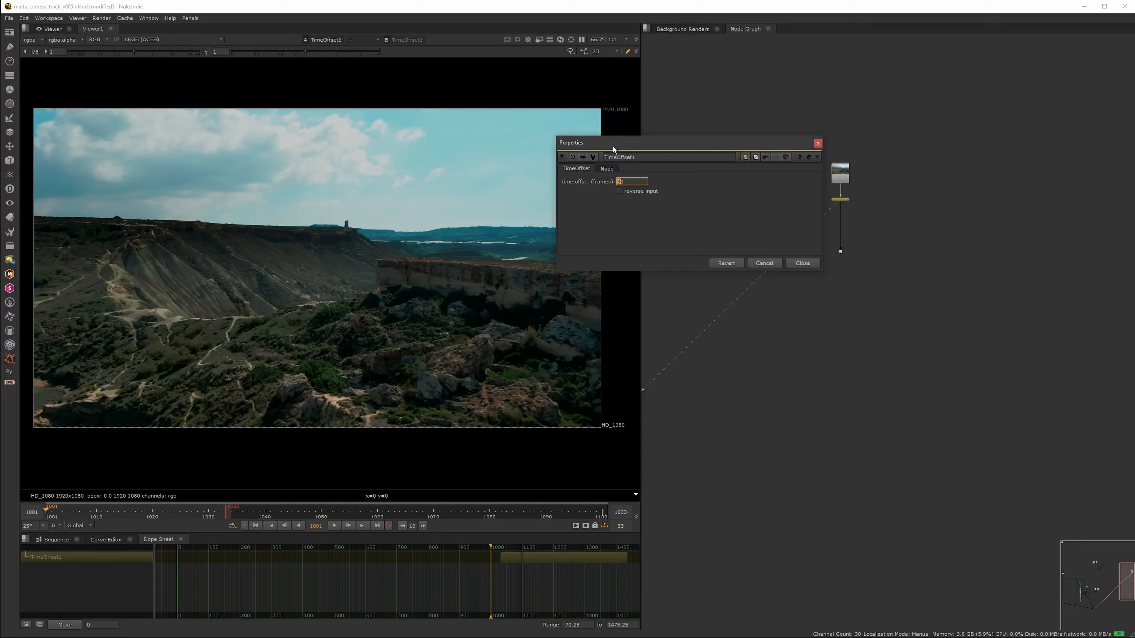
key("Down")
key("Down")
key("Down")
key("Down")
key("Down")
key("Down")
key("Down")
key("Down")
key("Down")
key("Down")
key("Down")
key("Down")
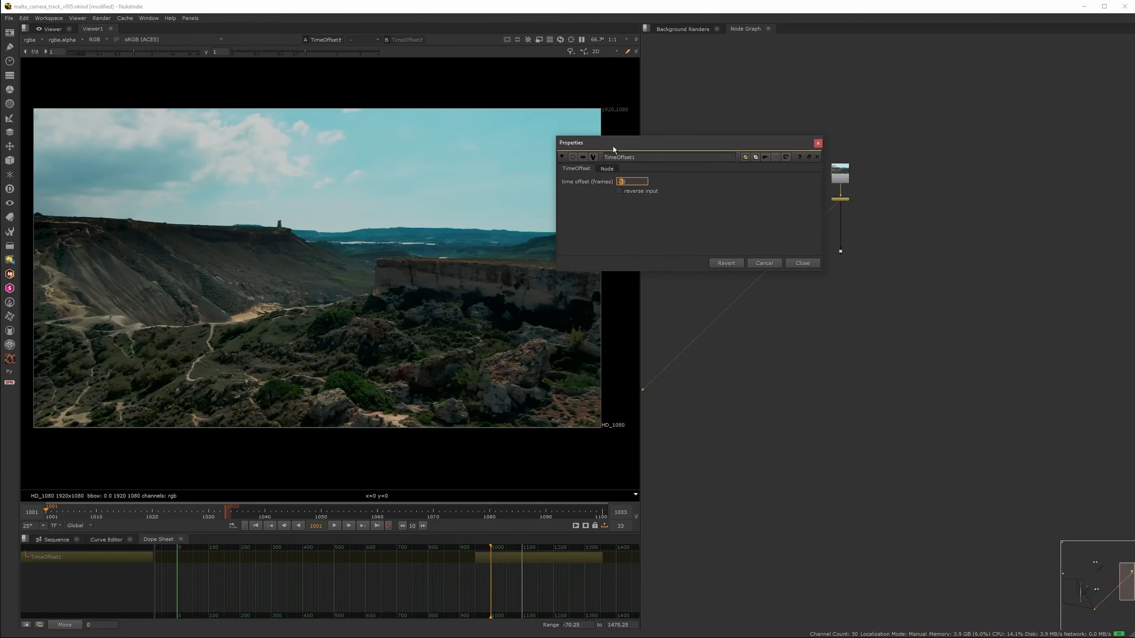
key("Down")
key("Down")
key("Down")
key("Down")
key("Down")
left_click_drag(71, 513, 47, 514)
key("f")
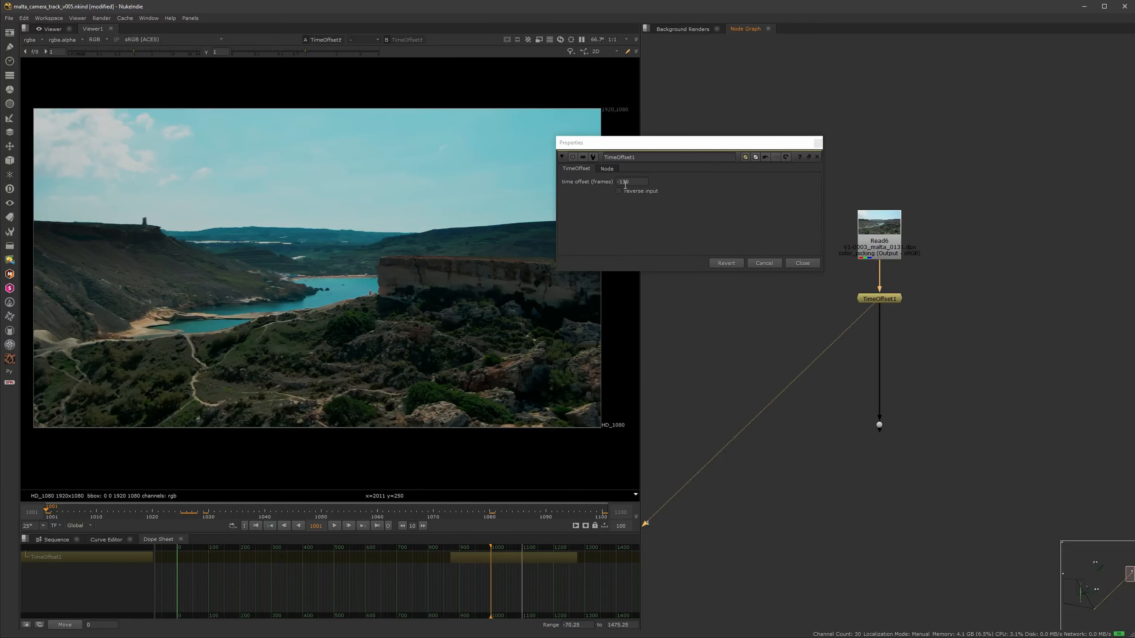
Set the TimeOffset node's offset to -290 frames, scrub through the clip to check it and close the properties.
left_click(625, 182)
key("Down")
key("Down")
key("Down")
key("Down")
key("Down")
key("Down")
key("Down")
key("Down")
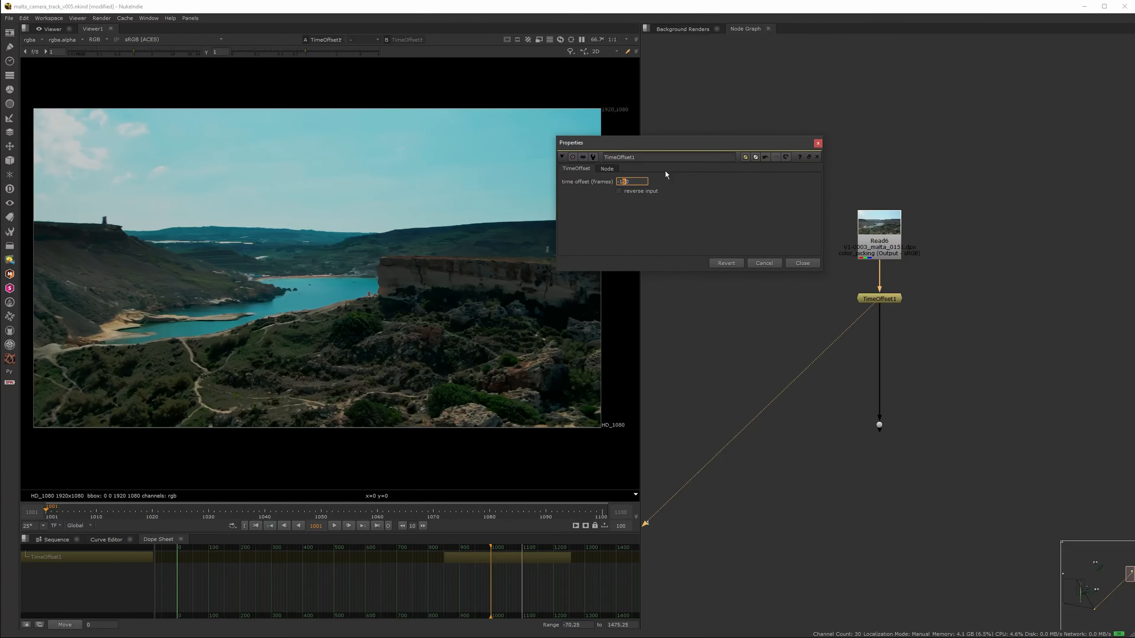
key("Down")
key("Down")
key("Down")
key("Down")
key("Down")
key("Down")
key("Down")
key("Down")
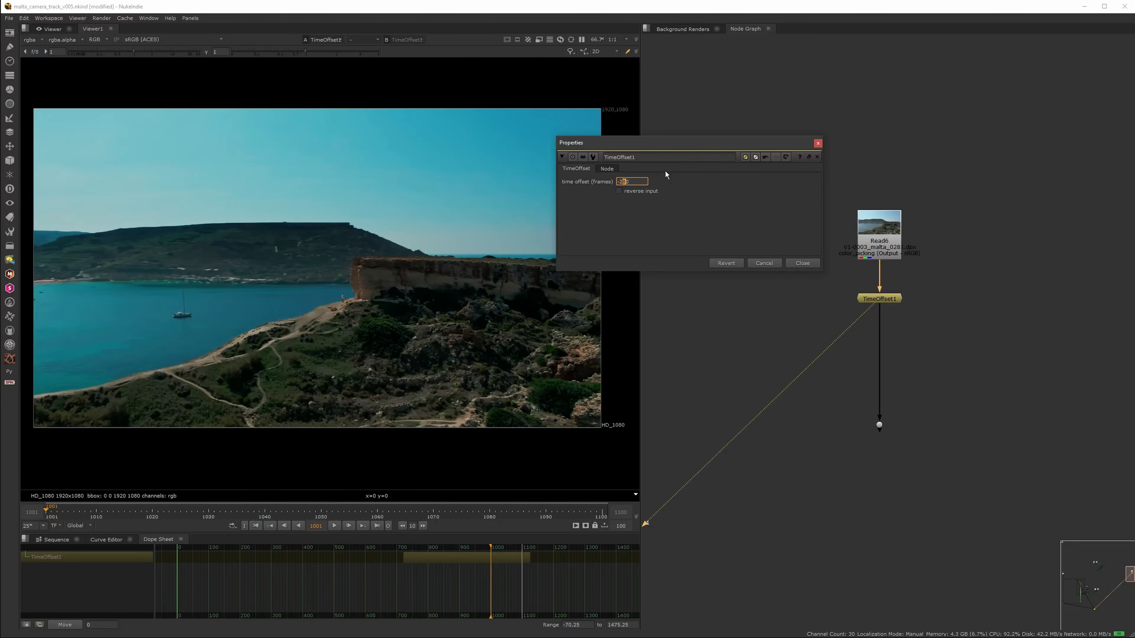
left_click_drag(179, 513, 48, 510)
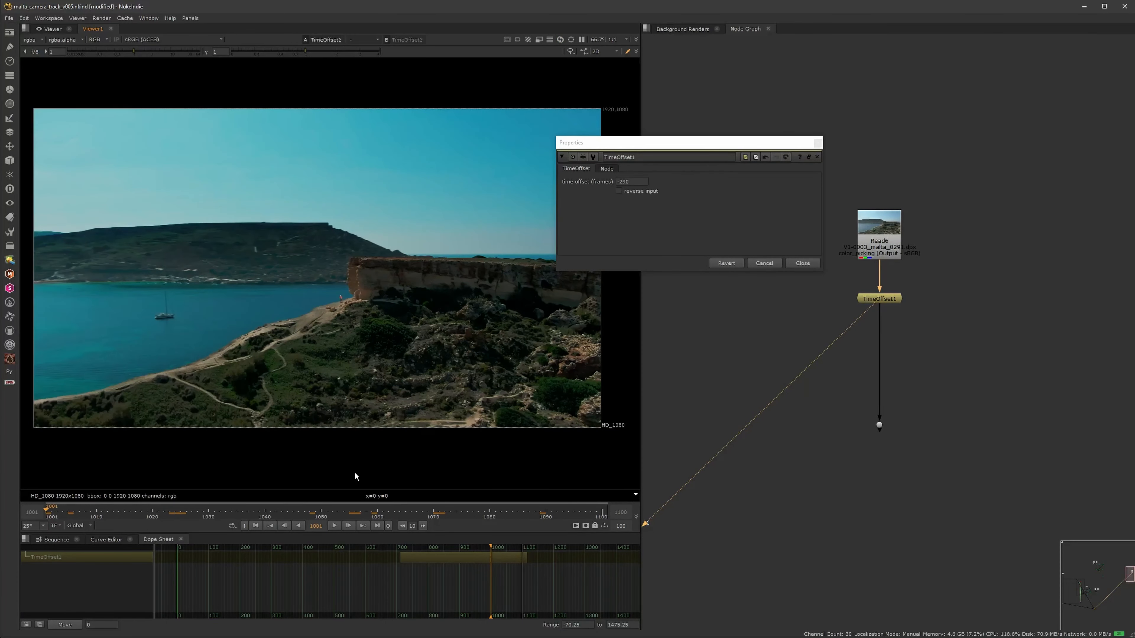
left_click(803, 263)
Add a CameraTracker node to the node graph beside the Dot below TimeOffset1.
middle_click_drag(851, 328, 790, 240)
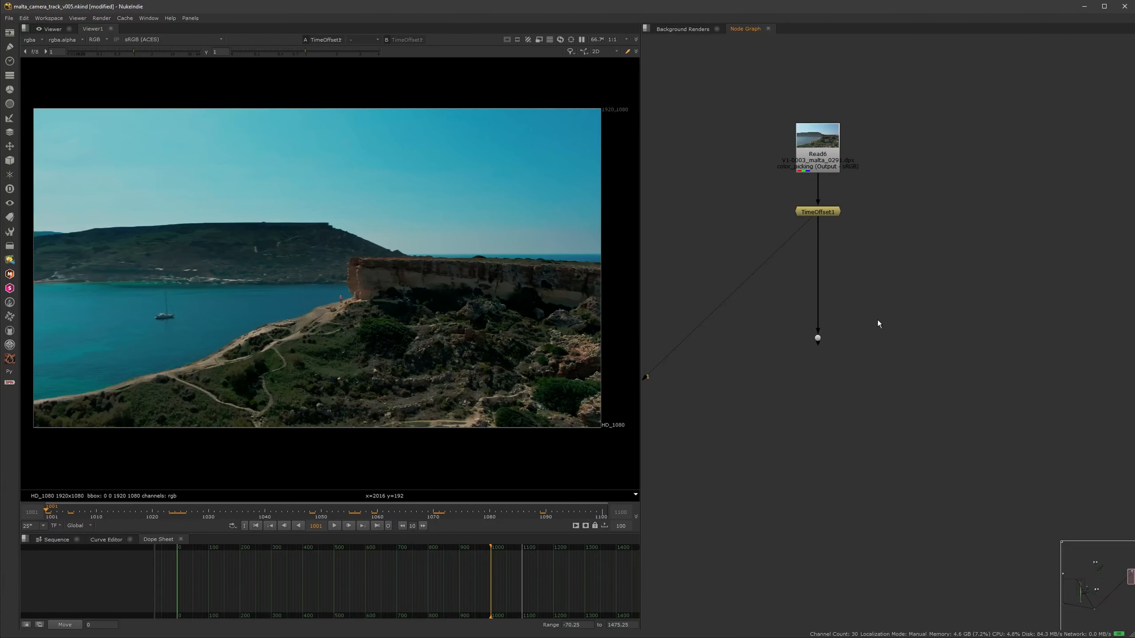
type("camera")
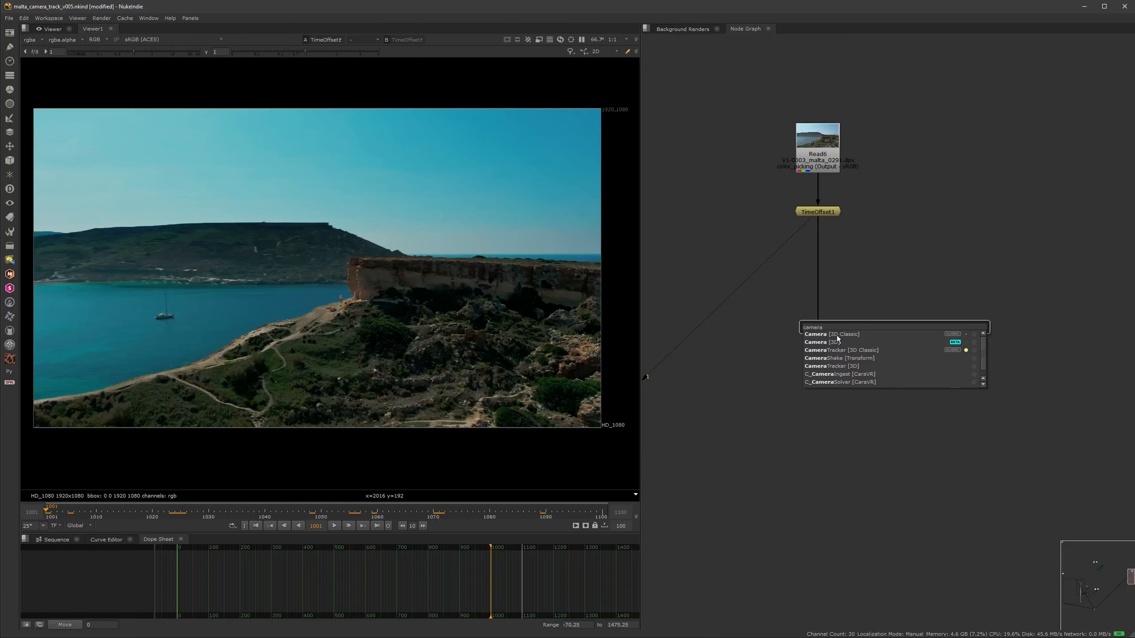
key("Return")
left_click(862, 205)
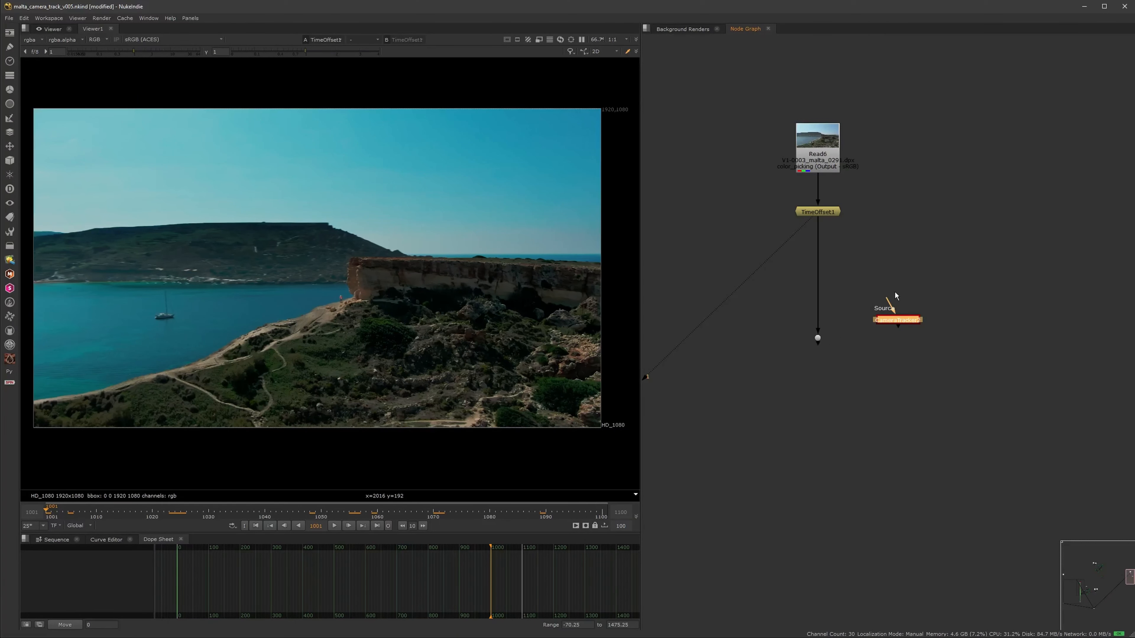
Connect the CameraTracker node to the Dot below TimeOffset1, placing it to the side with an extra elbow Dot in the connection.
left_click_drag(817, 341, 818, 340)
middle_click_drag(843, 338, 768, 292)
left_click_drag(835, 276, 1024, 375)
middle_click_drag(903, 333, 864, 316)
left_click_drag(832, 315, 969, 275, "ctrl")
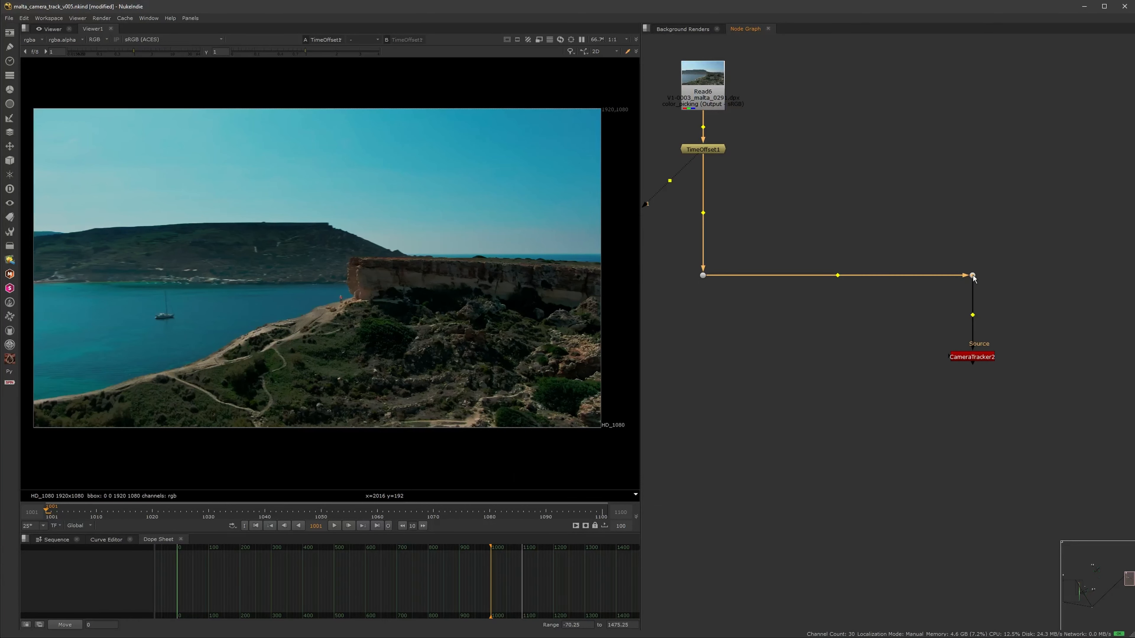
Open CameraTracker2's properties and set its lens distortion to Unknown Lens.
double_click(972, 358)
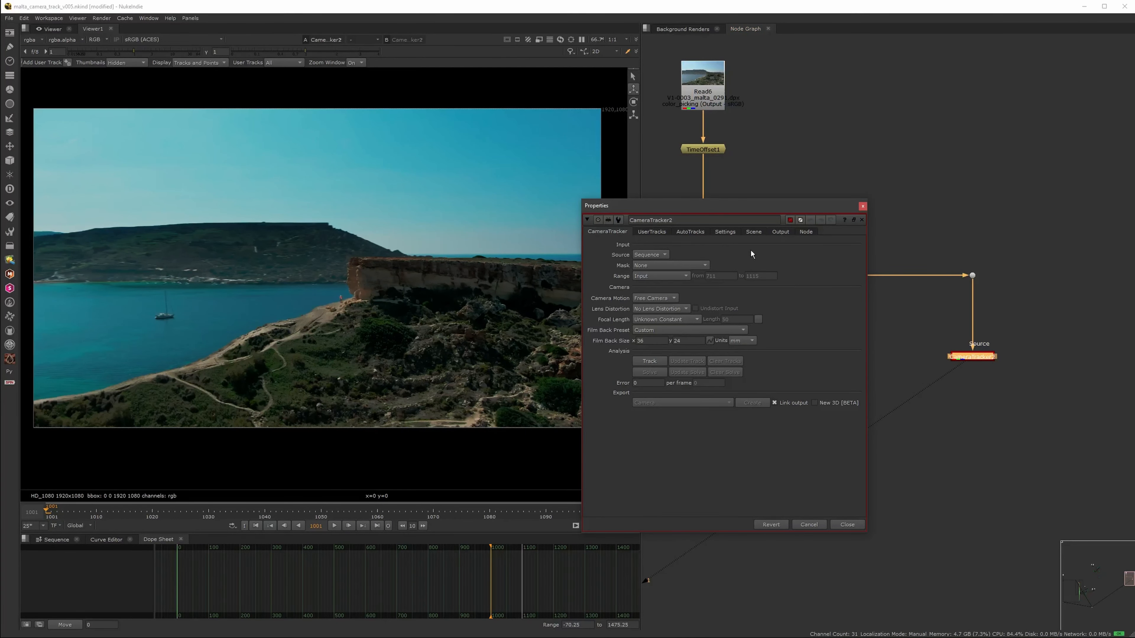
left_click(669, 317)
left_click(676, 307)
left_click(677, 321)
left_click_drag(709, 206, 839, 192)
Enable Preview Features in CameraTracker2's settings, scrub through the clip to check the detected features, and return to the first frame.
left_click(782, 218)
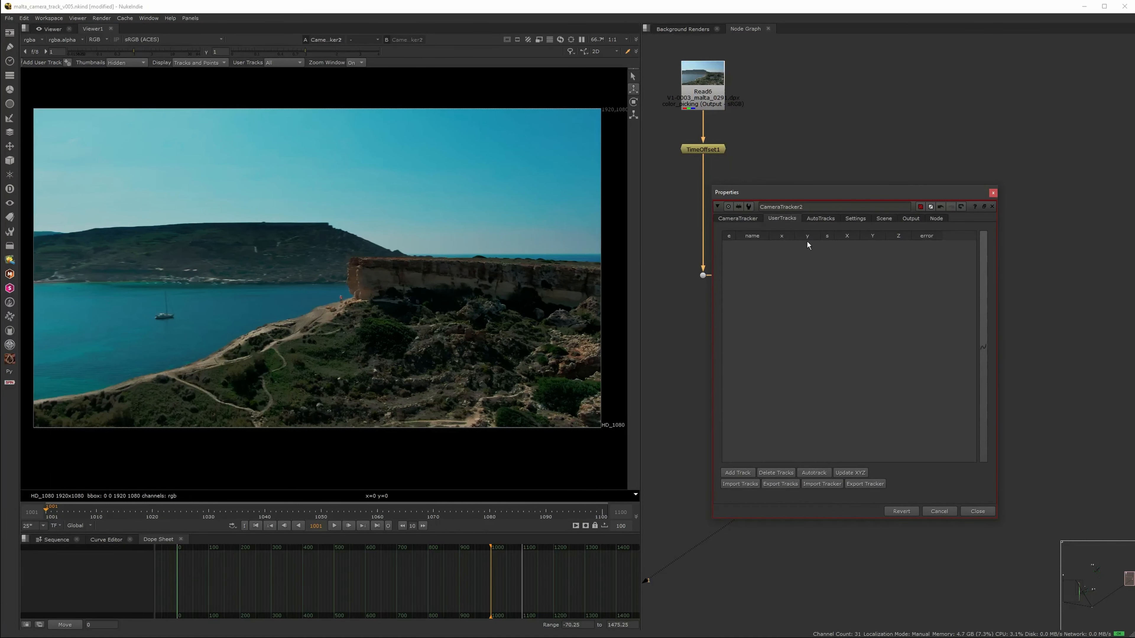
left_click(822, 219)
left_click(855, 219)
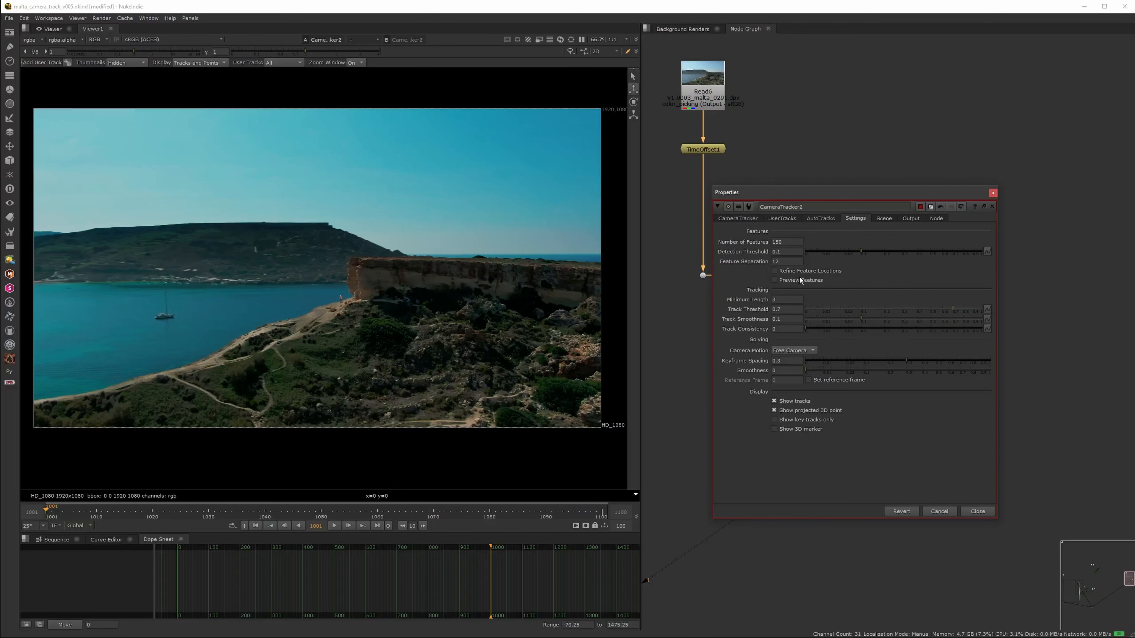
left_click(210, 510)
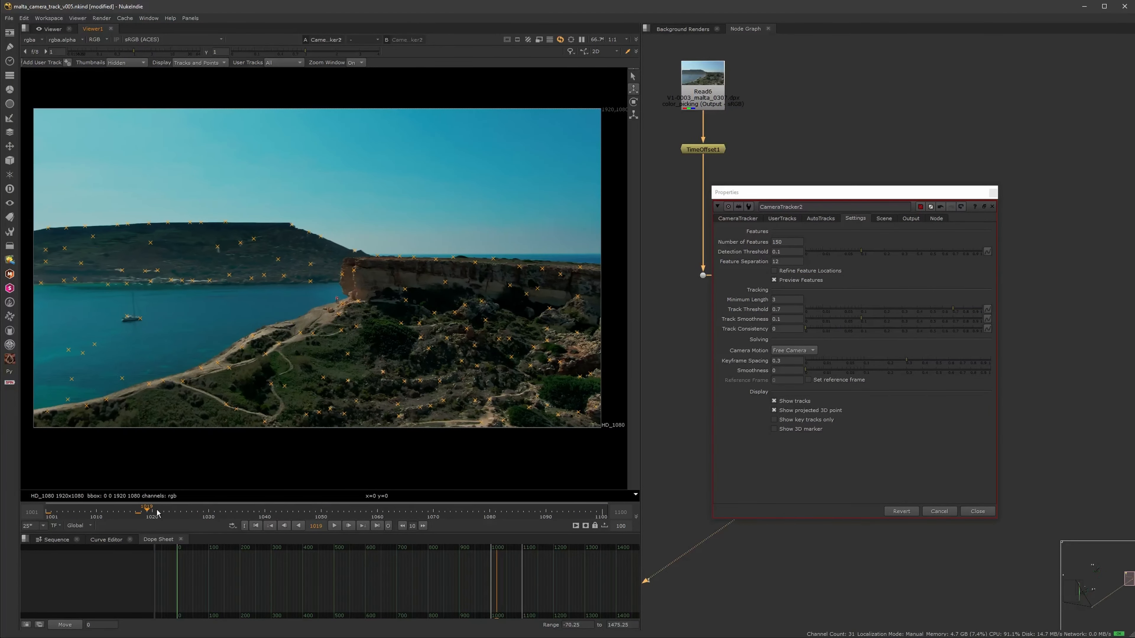
left_click(270, 509)
left_click(419, 510)
left_click_drag(419, 506, 147, 508)
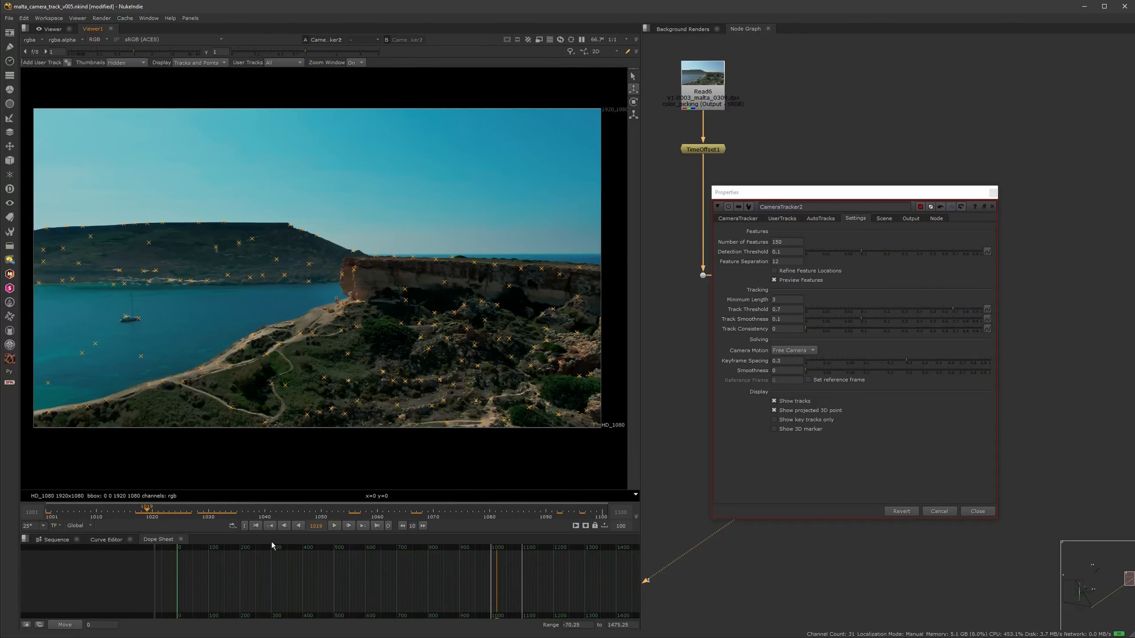
left_click(256, 527)
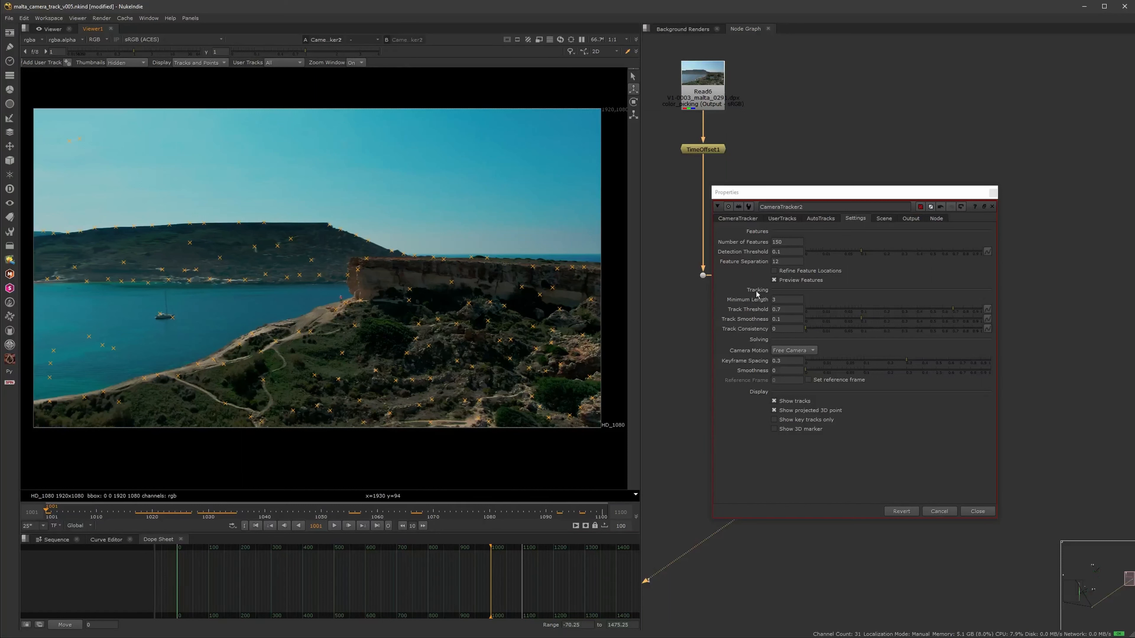
Examine the minimum track length setting and scrub between frames to see how long the previewed features stay in shot.
left_click(776, 301)
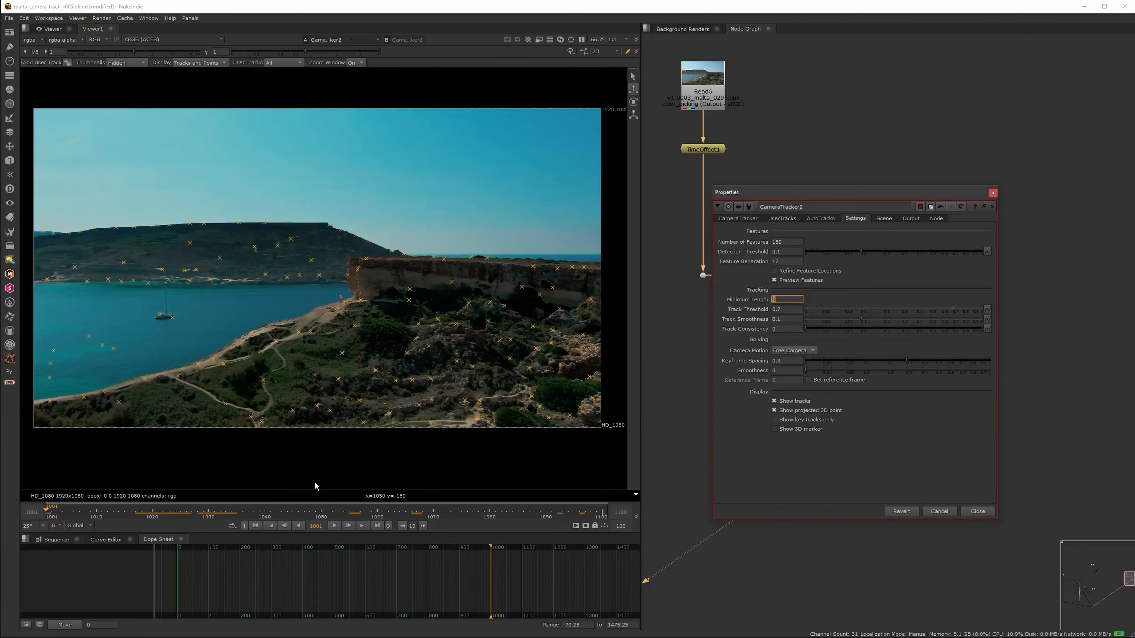
left_click(342, 510)
left_click_drag(342, 510, 457, 490)
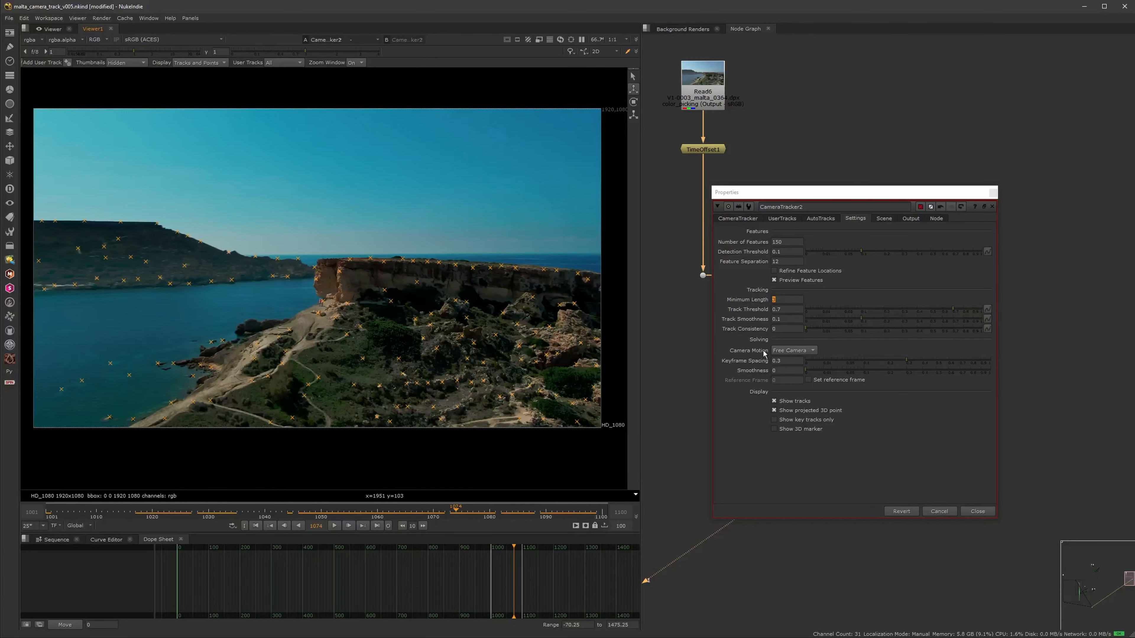
left_click_drag(443, 512, 321, 518)
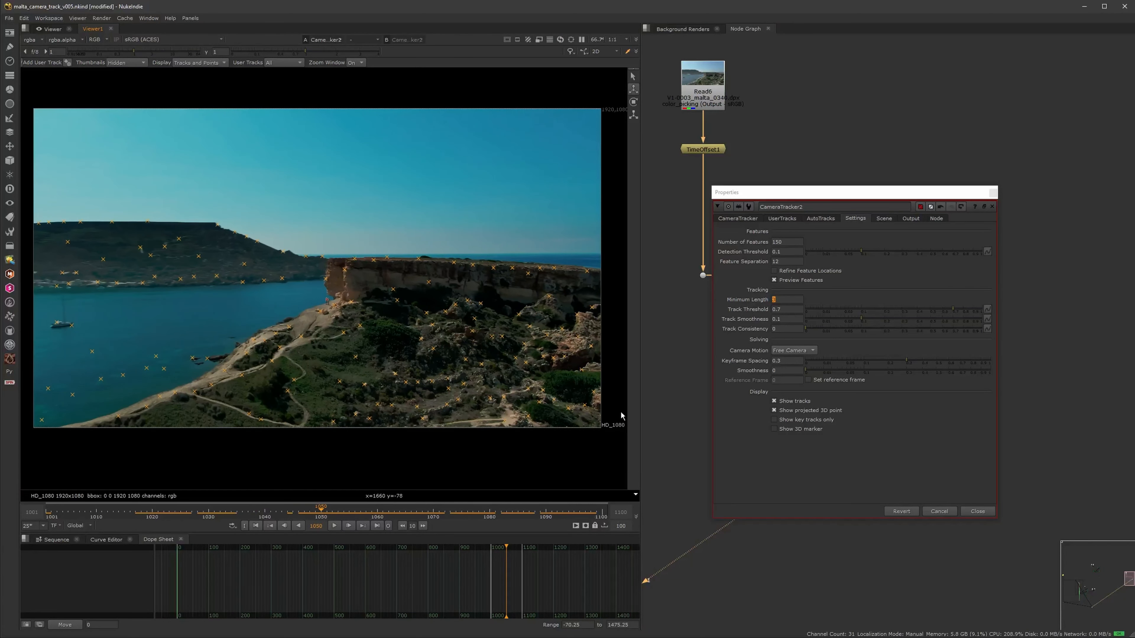
Try Rotation Only as the solver's camera motion, then restore Free Camera and go back to frame 1001.
left_click(800, 352)
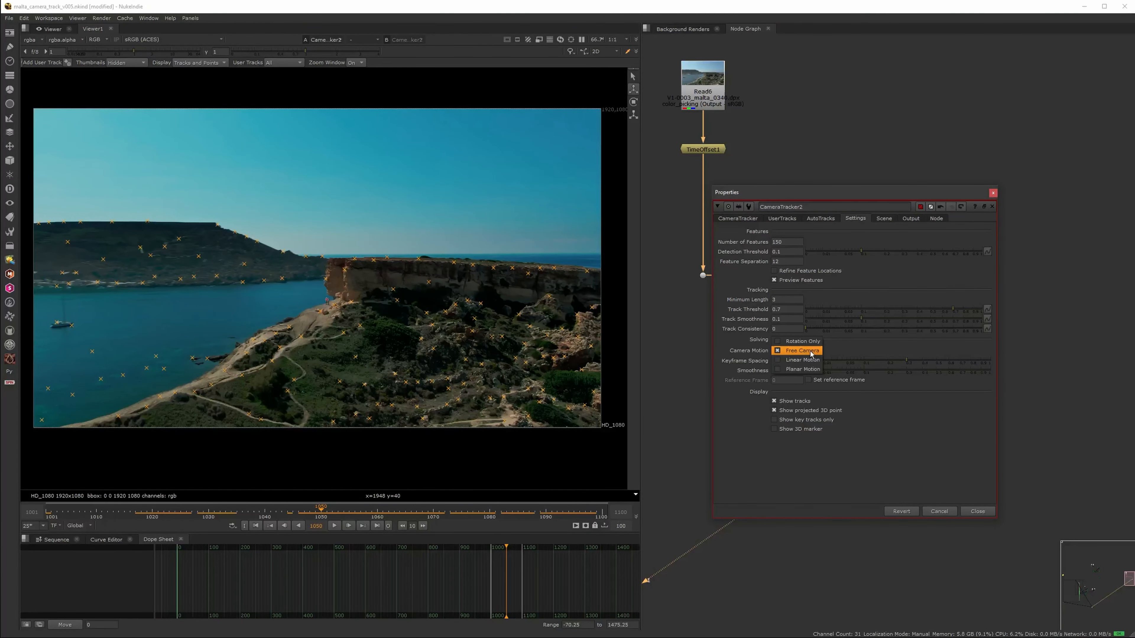
left_click(813, 343)
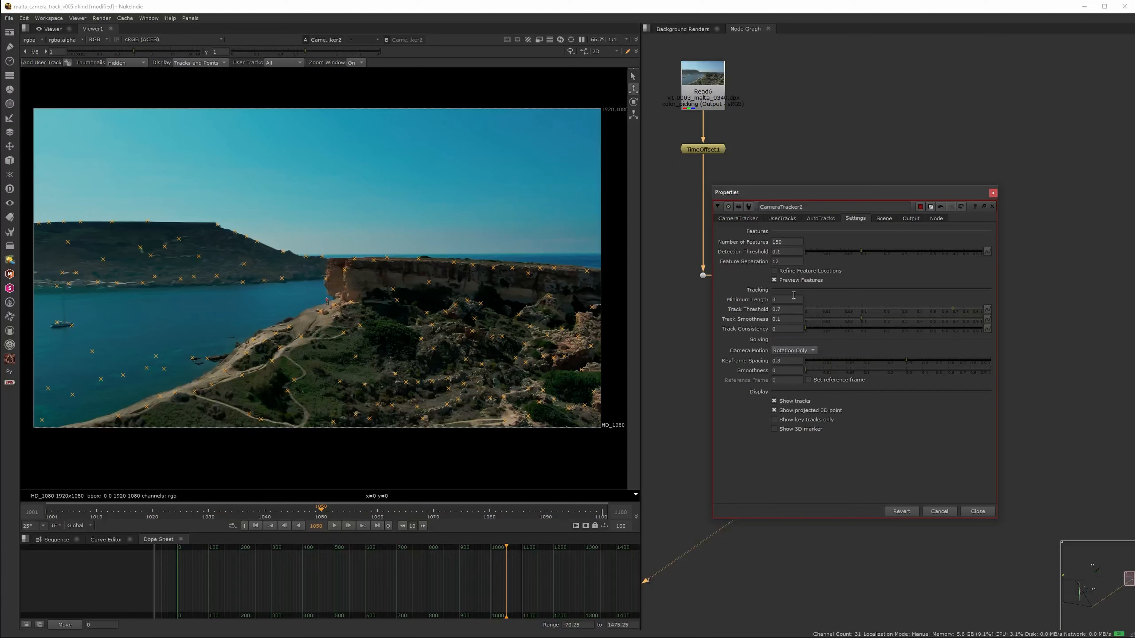
left_click(743, 218)
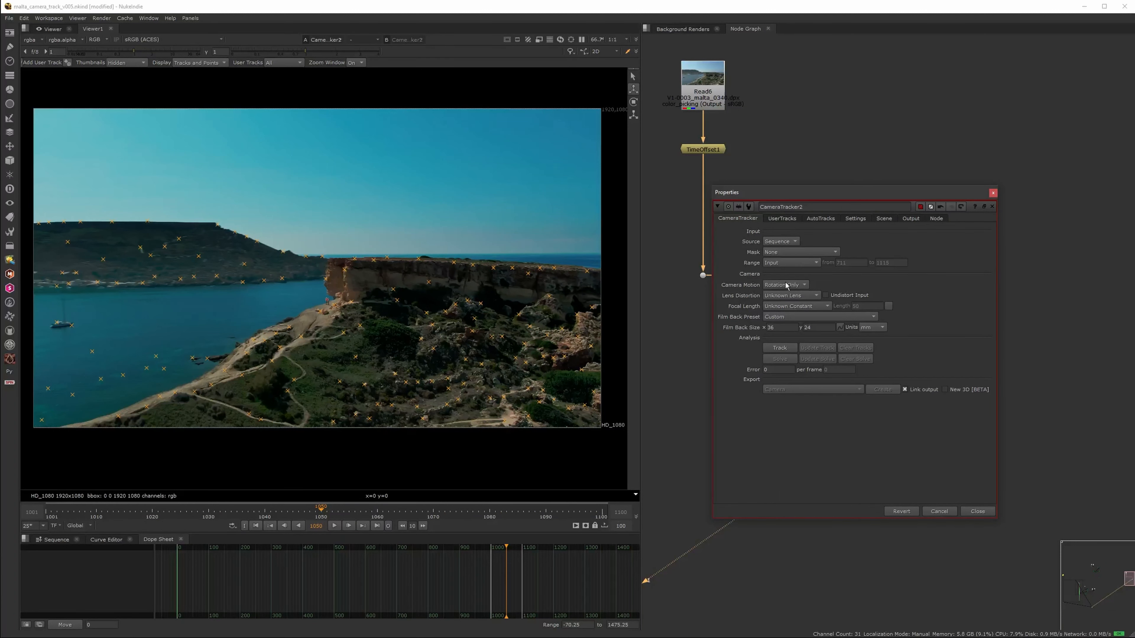
left_click(856, 219)
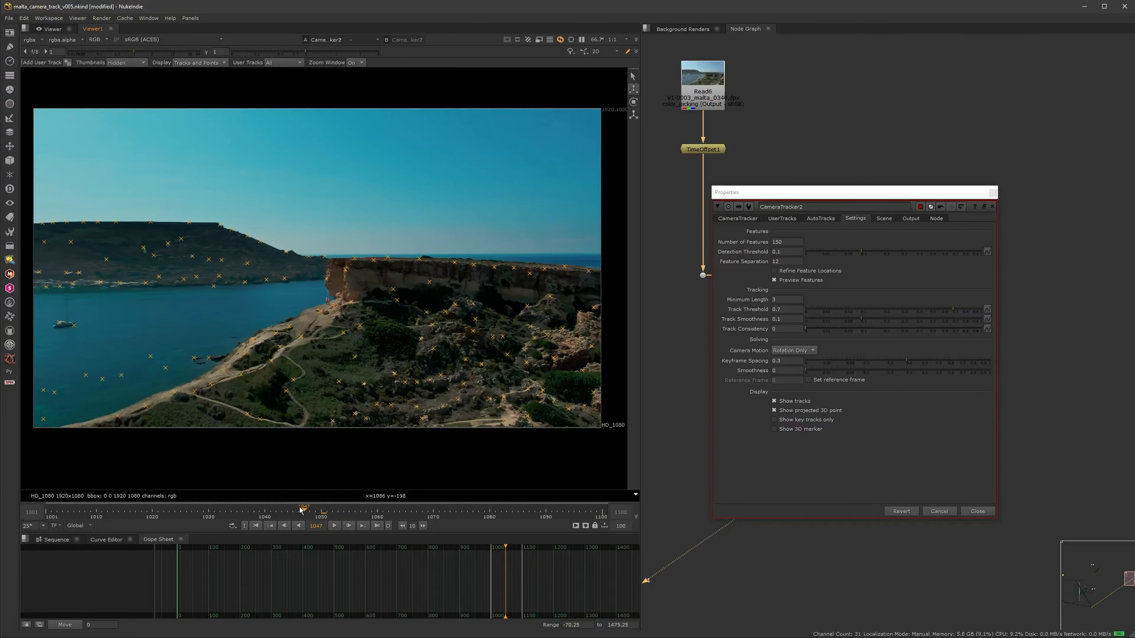
left_click(242, 513)
left_click(796, 350)
left_click(796, 360)
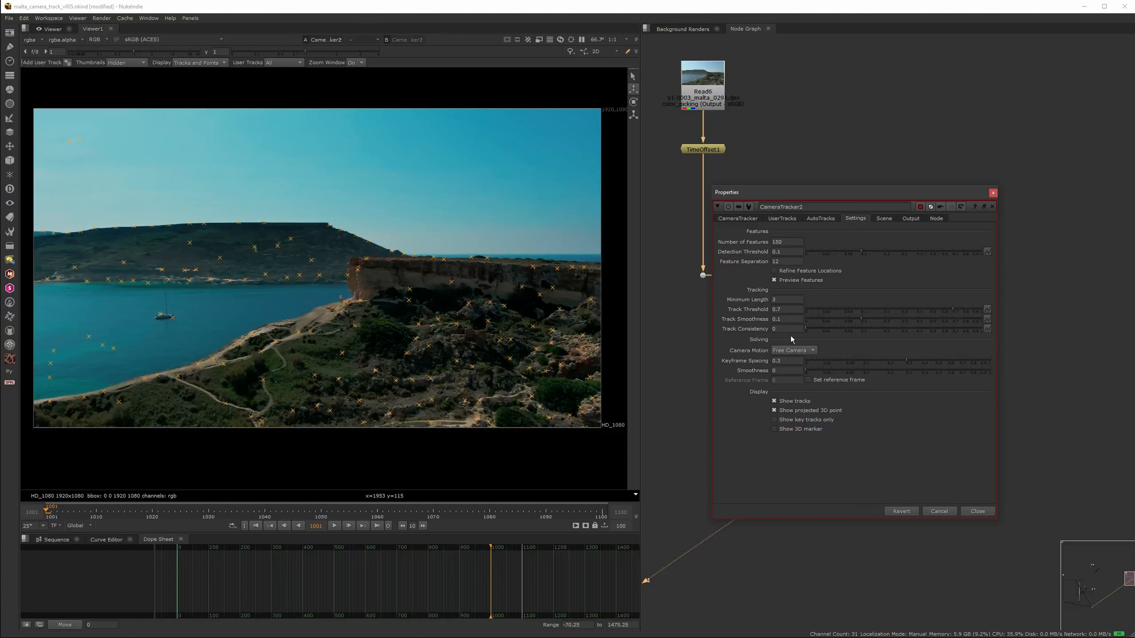
Try to track the clip over its full input range, and close the CameraTracker2 properties.
left_click(747, 219)
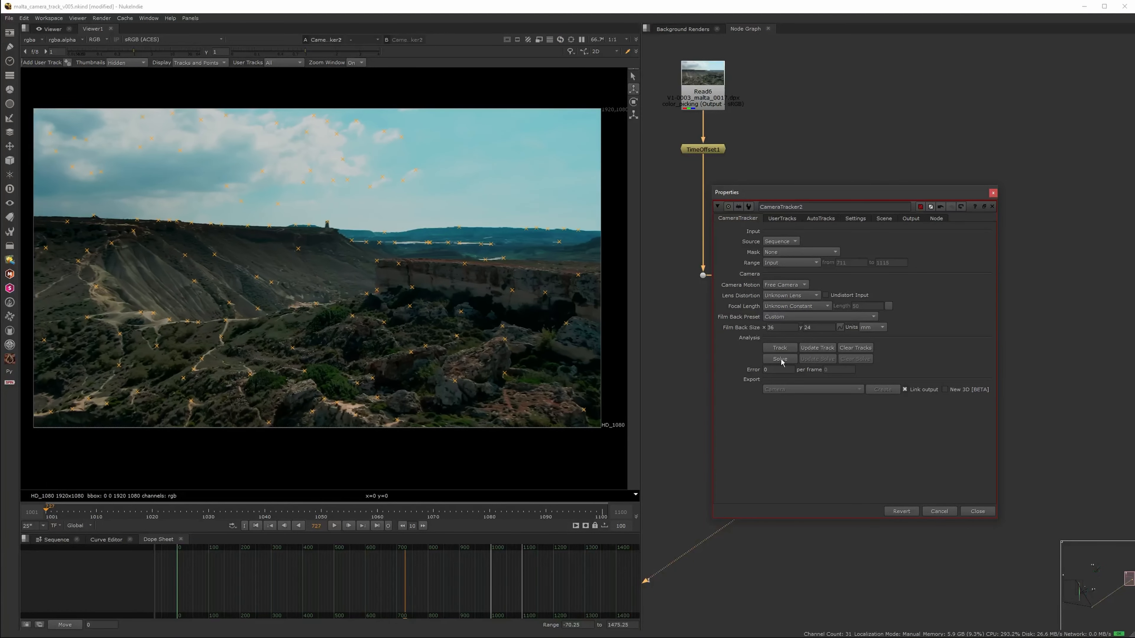
left_click(780, 359)
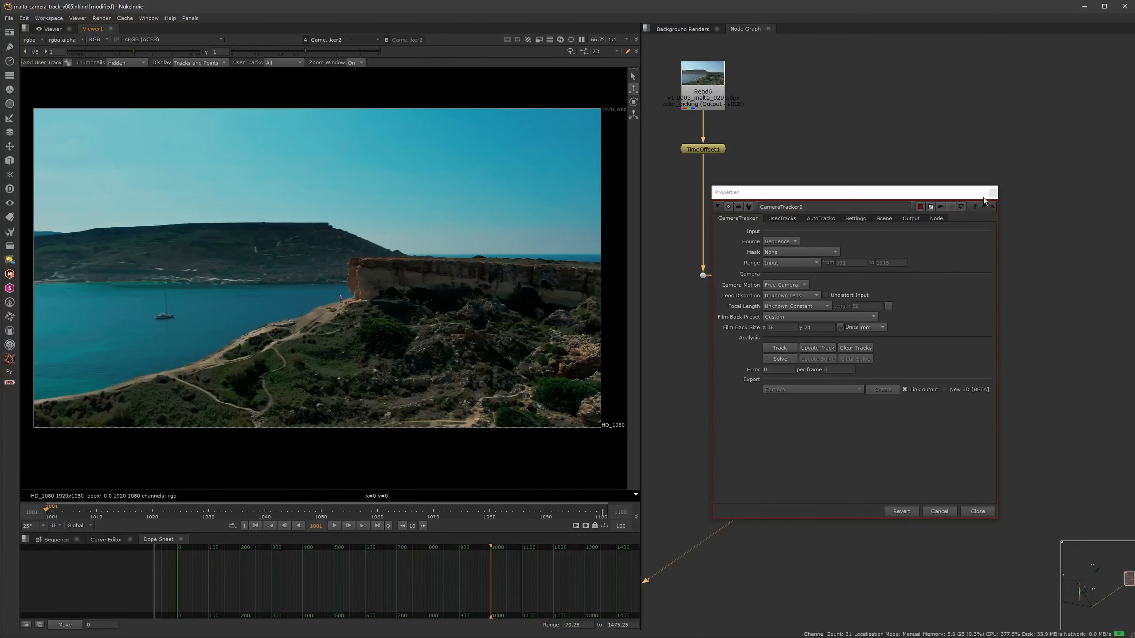
left_click(993, 192)
Add a FrameRange node below TimeOffset1, space it out and show it in the viewer.
middle_click_drag(709, 166, 811, 230)
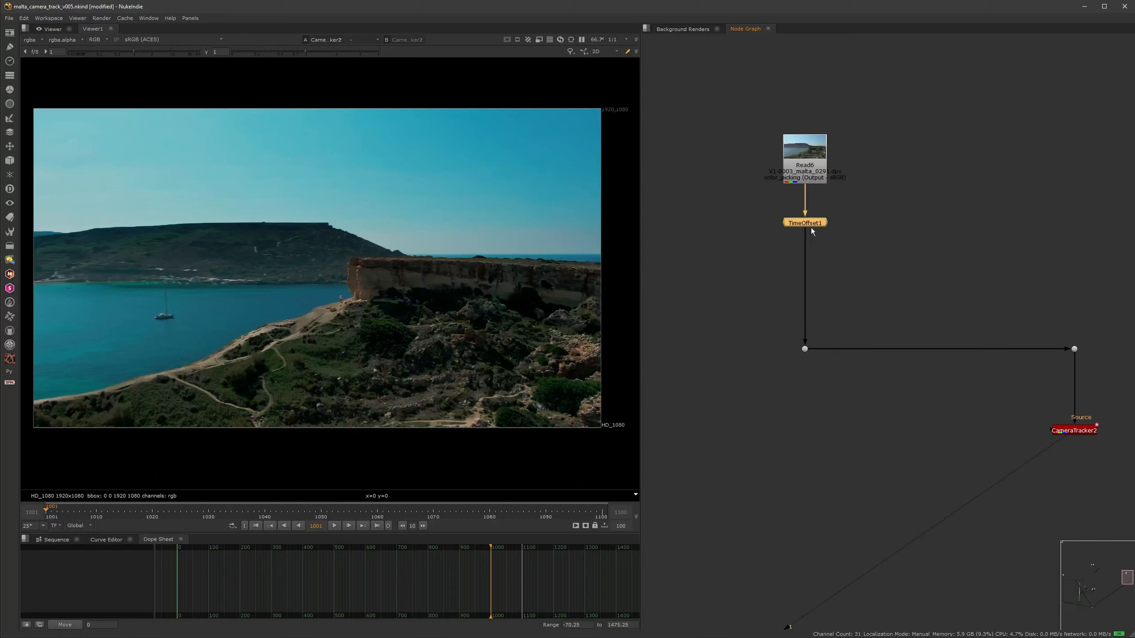
key("Tab")
type("fra")
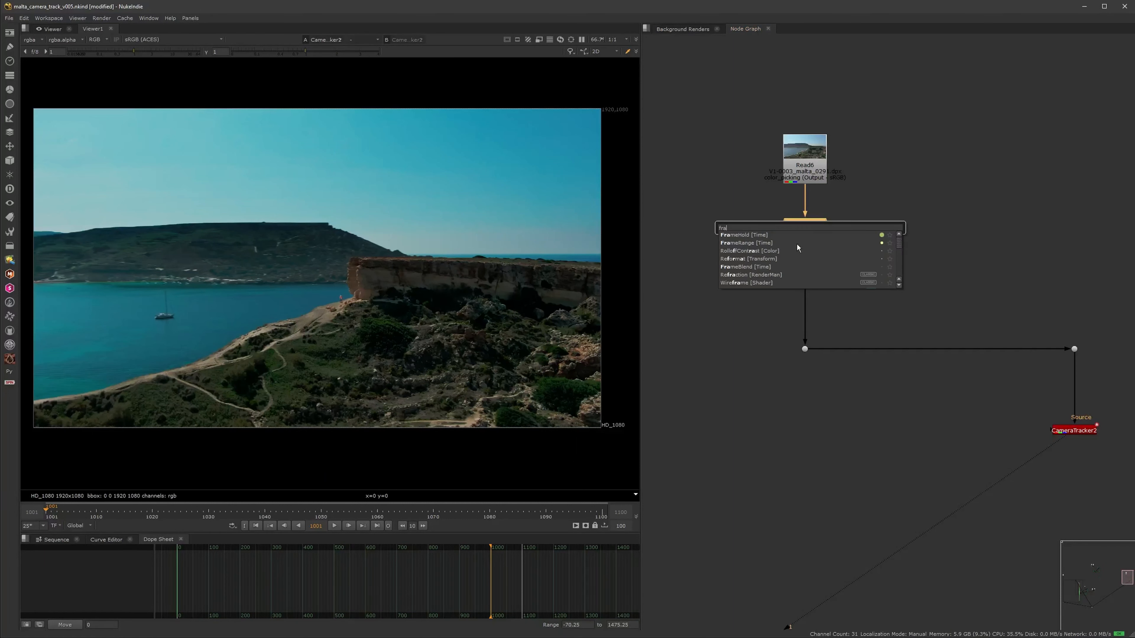
left_click(768, 245)
key("Escape")
left_click_drag(804, 235, 804, 260)
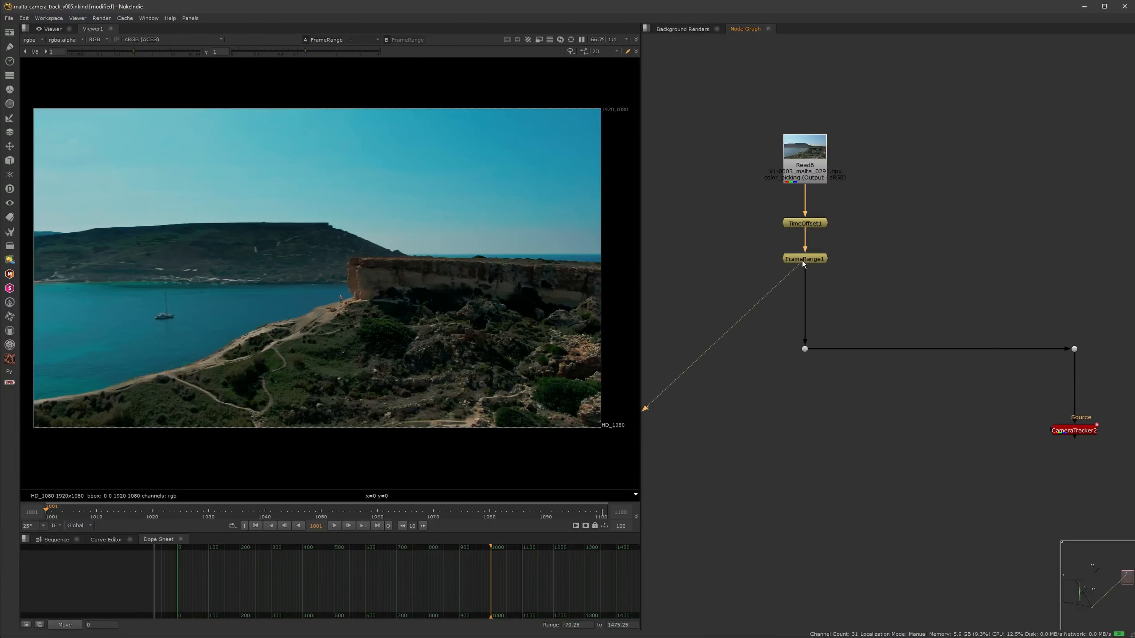
key("1")
Set the FrameRange node's range to 1001–1100 and close its properties.
double_click(804, 261)
type("1001")
key("Tab")
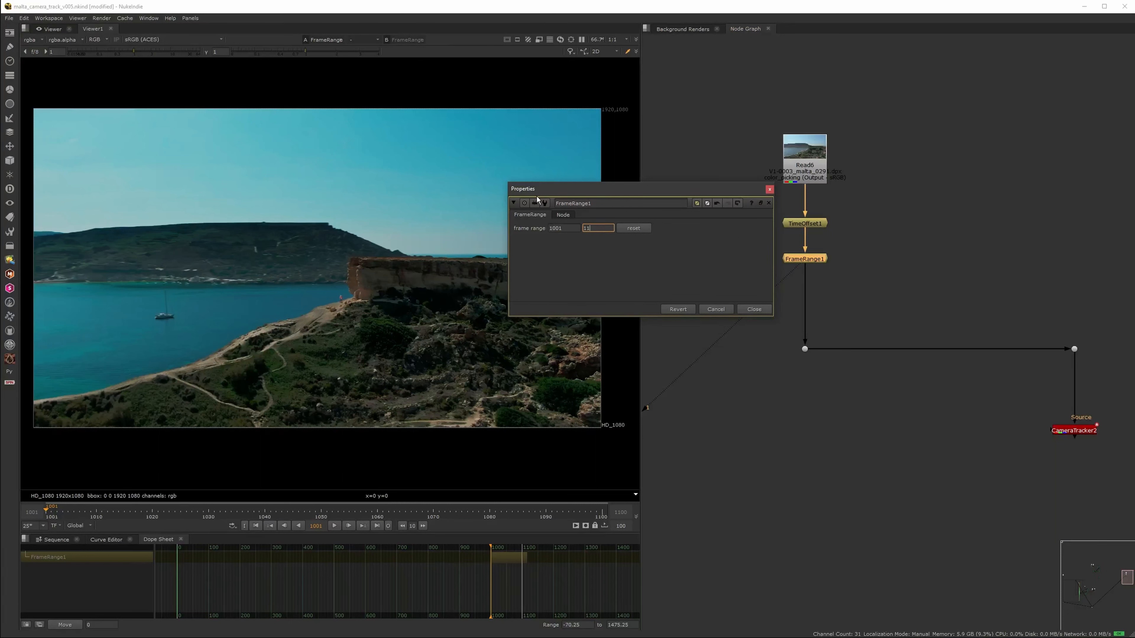
key("Escape")
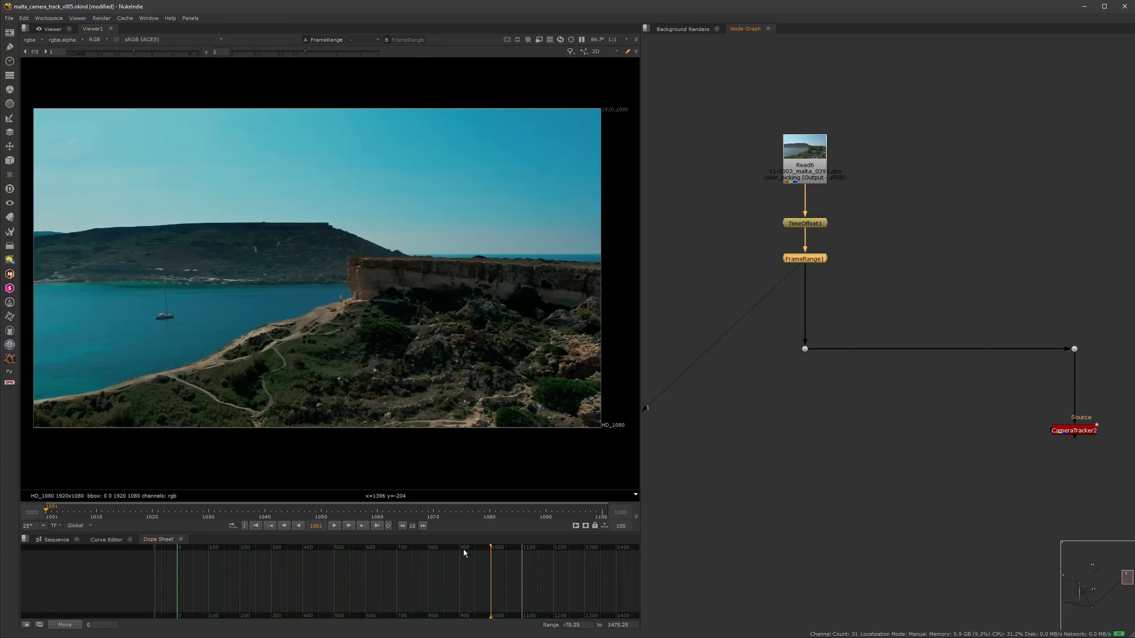
Show CameraTracker2 in the viewer, reopen its properties and track the clip over the limited frame range.
middle_click_drag(832, 319, 727, 265)
left_click(957, 378)
key("1")
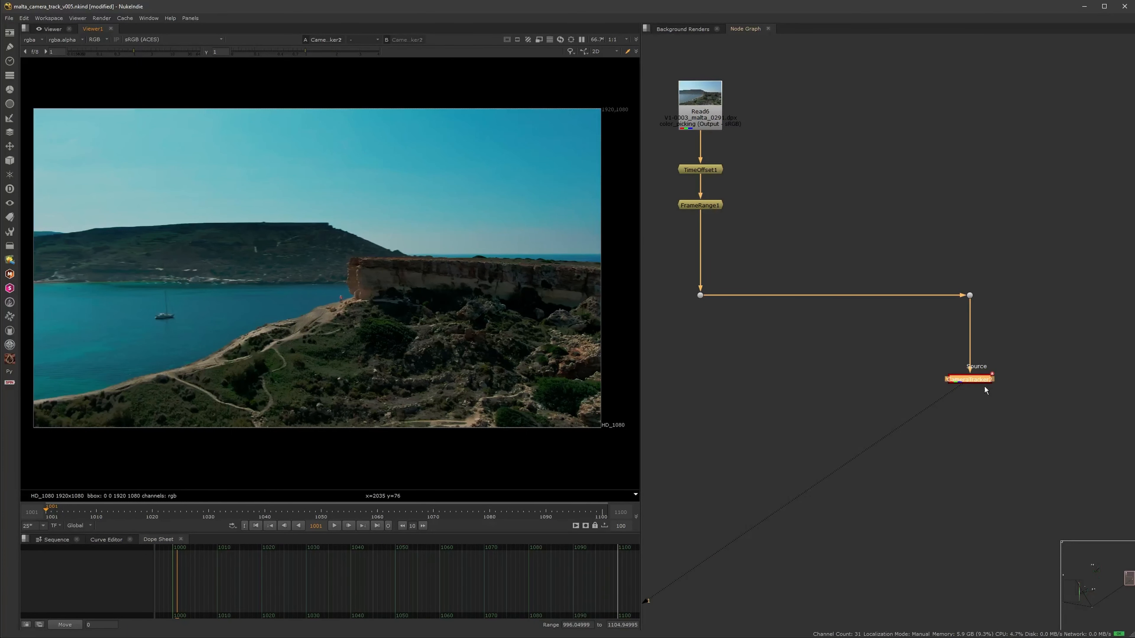
double_click(980, 383)
left_click(789, 349)
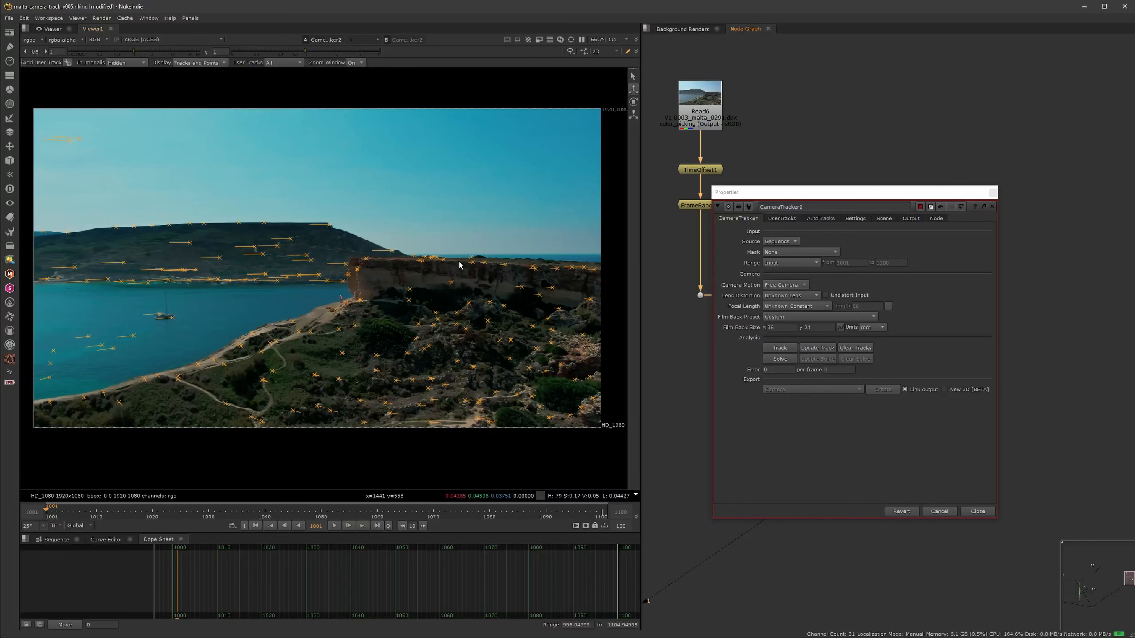
Examine the feature tracks along the cliff edge up close at frame 1030, then view the whole frame.
scroll(454, 259, "up", 5)
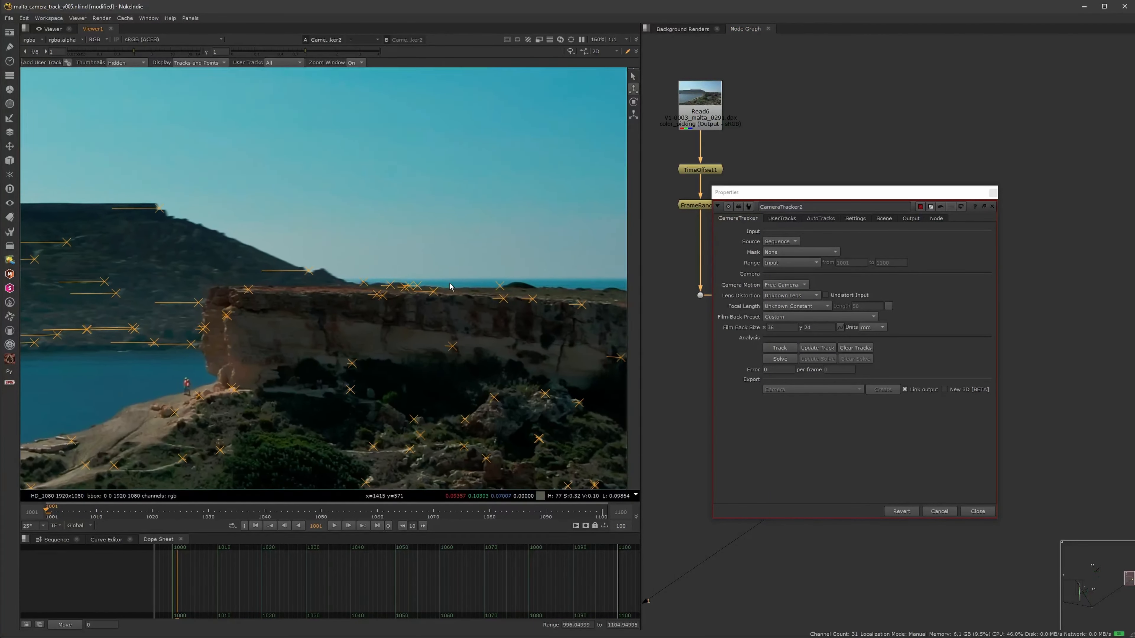
left_click(210, 515)
mouse_move(216, 517)
left_mouse_down()
mouse_move(319, 507)
mouse_move(210, 492)
mouse_move(208, 506)
left_mouse_up()
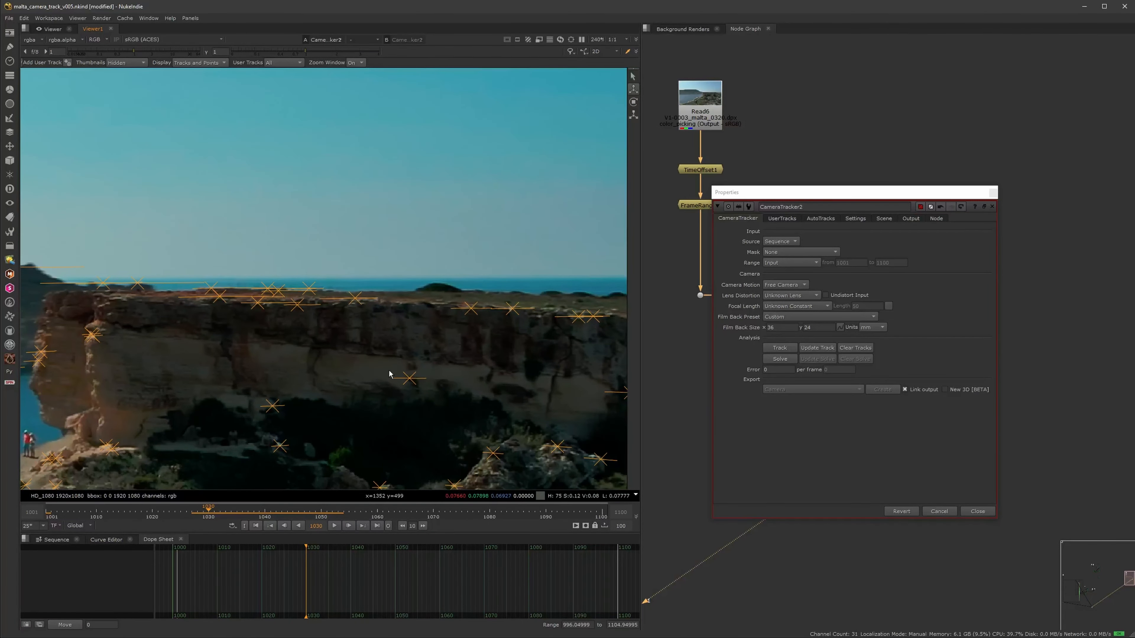
scroll(402, 367, "down", 6)
scroll(398, 352, "down", 2)
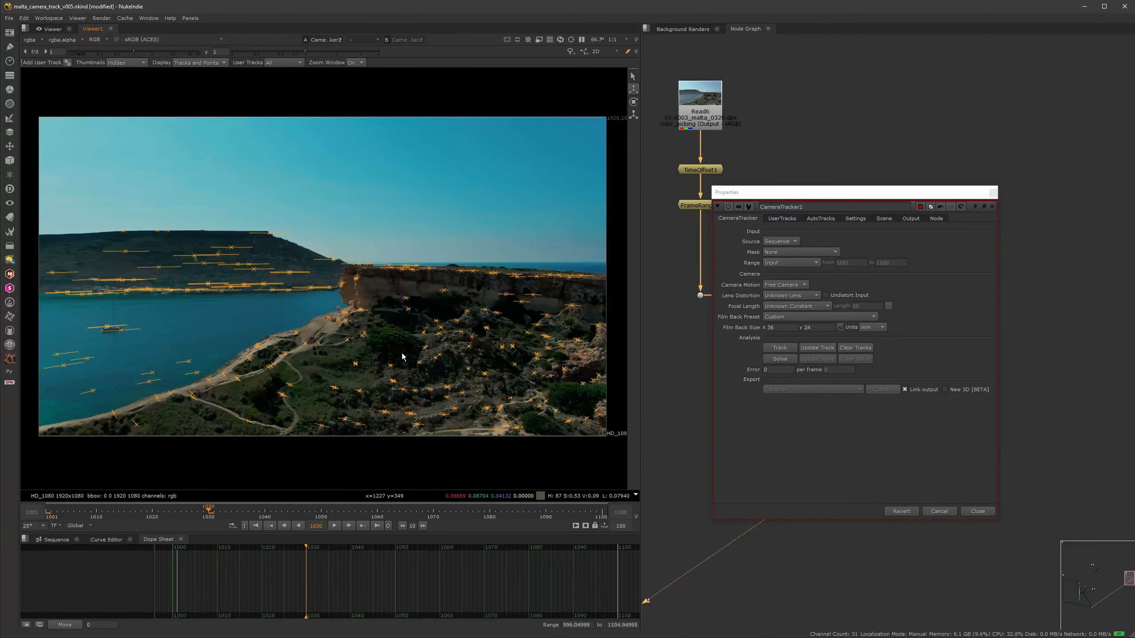
Solve the camera from the tracks, inspect the solve error and review the auto tracks at frame 1050.
left_click(782, 363)
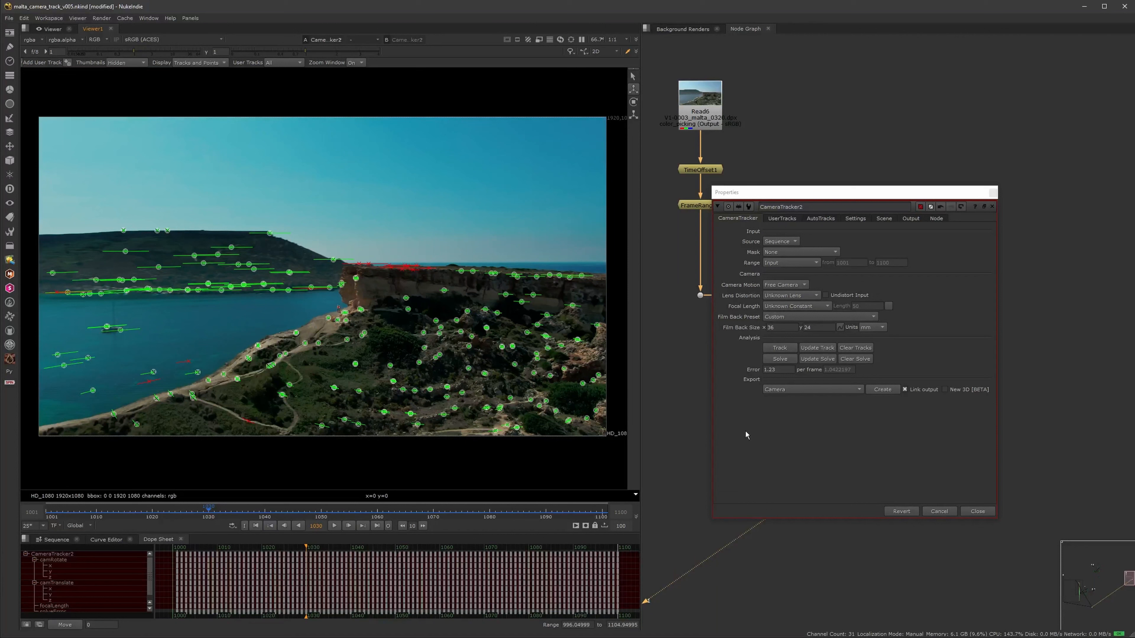
double_click(779, 370)
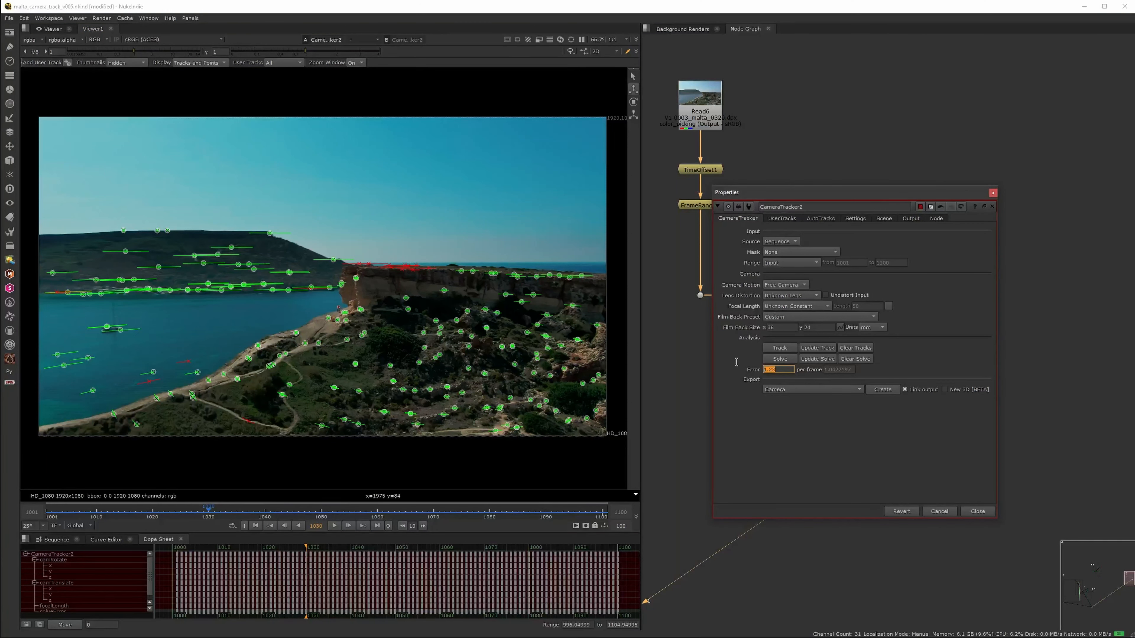
left_click(819, 219)
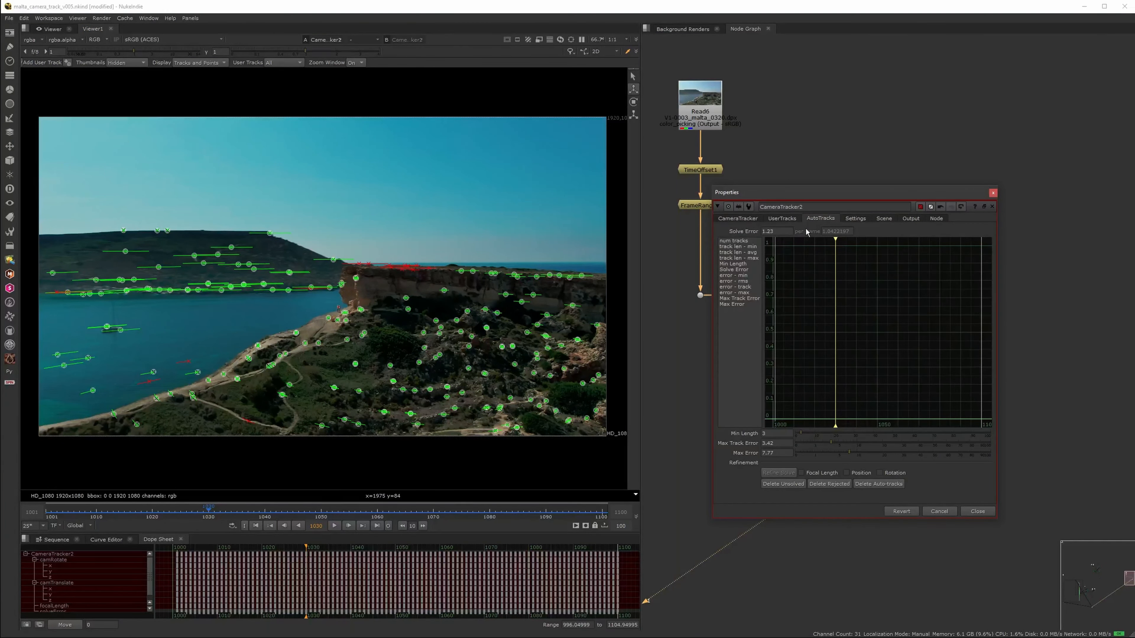
left_click_drag(208, 509, 317, 503)
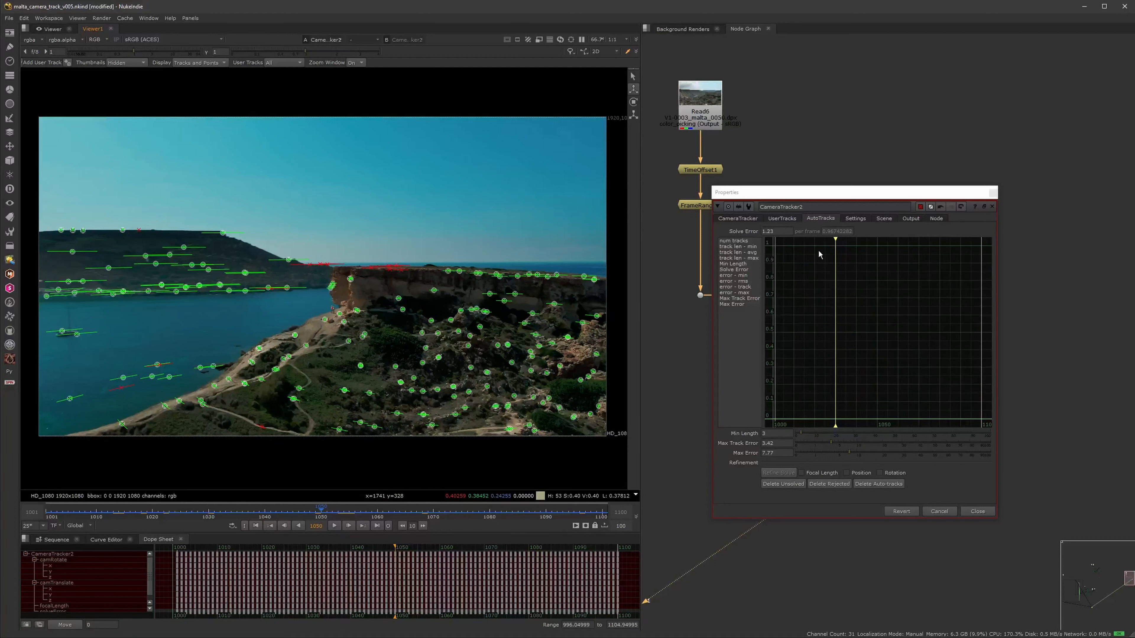
Set the Max Track Error to 3 and the Max Error to 6, displaying both threshold curves in the graph.
double_click(775, 441)
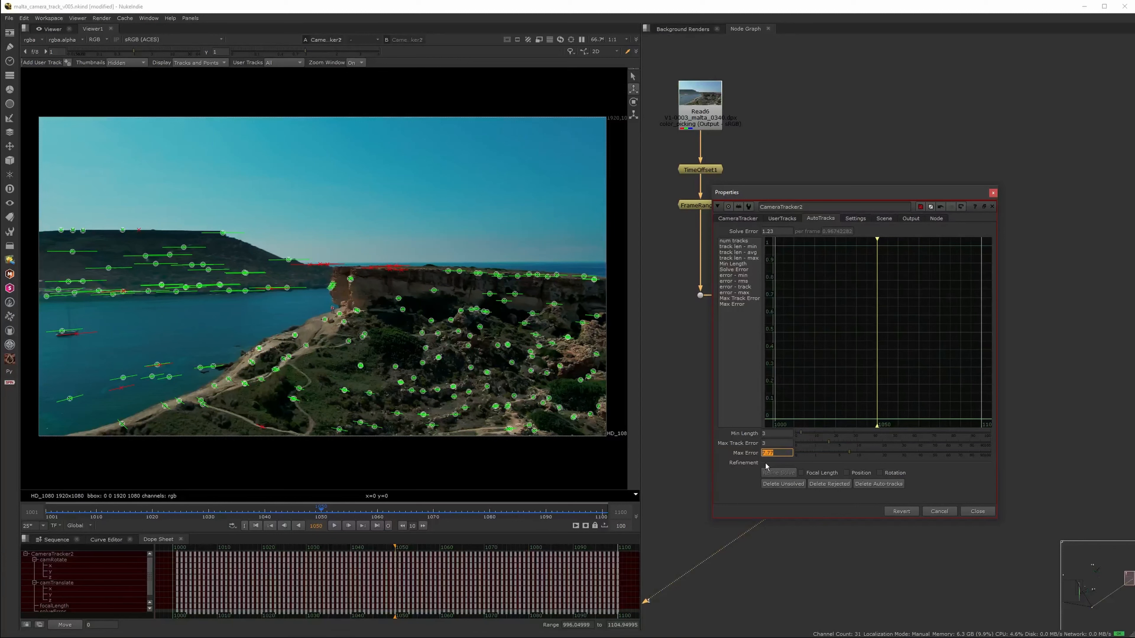
left_click(844, 341)
left_click(744, 269)
left_click(744, 264)
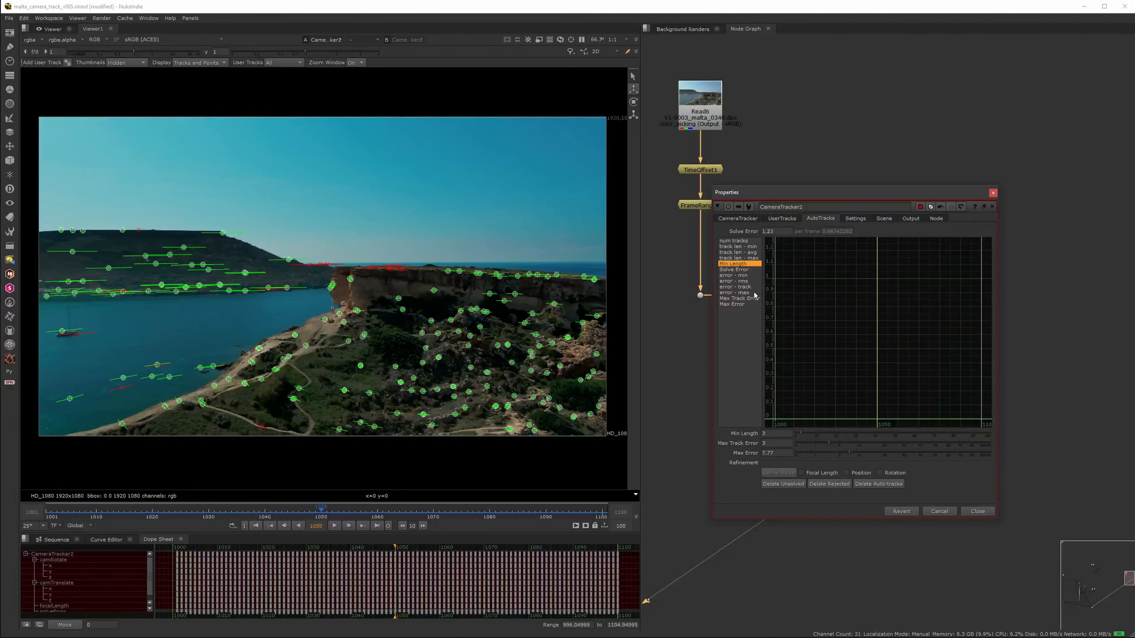
left_click(744, 270)
left_click(741, 304)
left_click(740, 298, "shift")
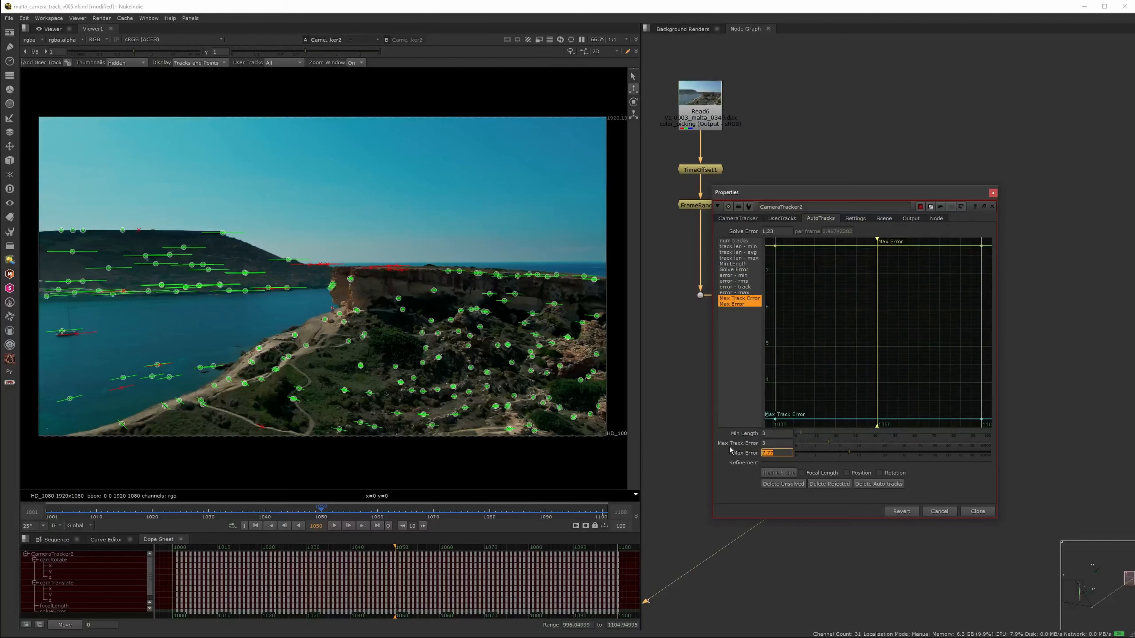
key("Return")
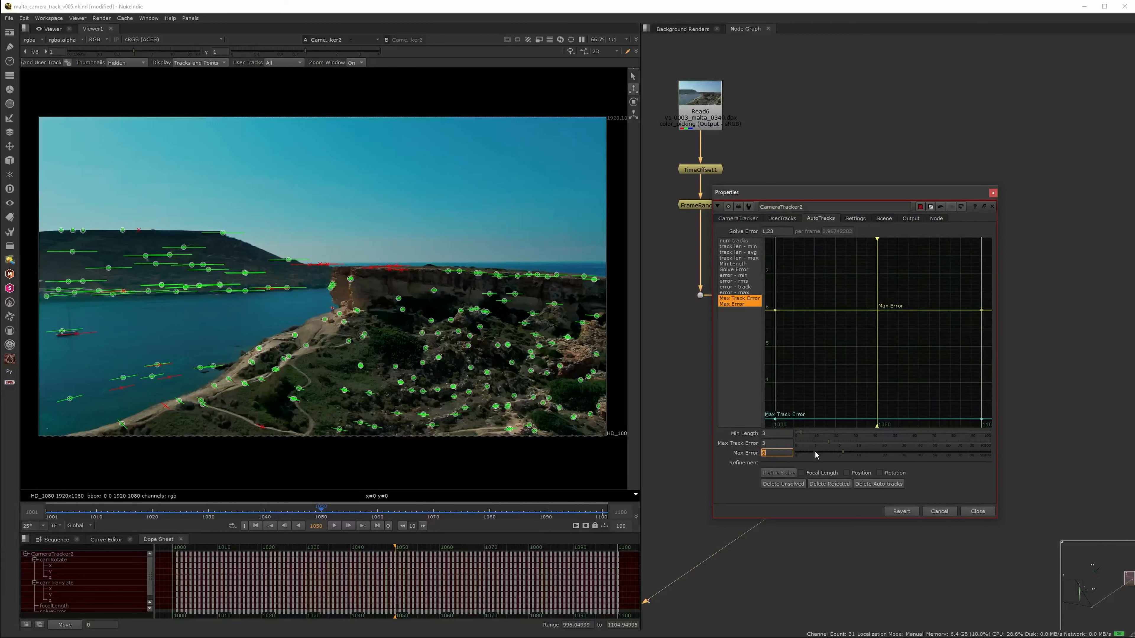
Delete the unsolved and the rejected auto tracks, then check the solve error.
left_click(795, 484)
left_click(617, 335)
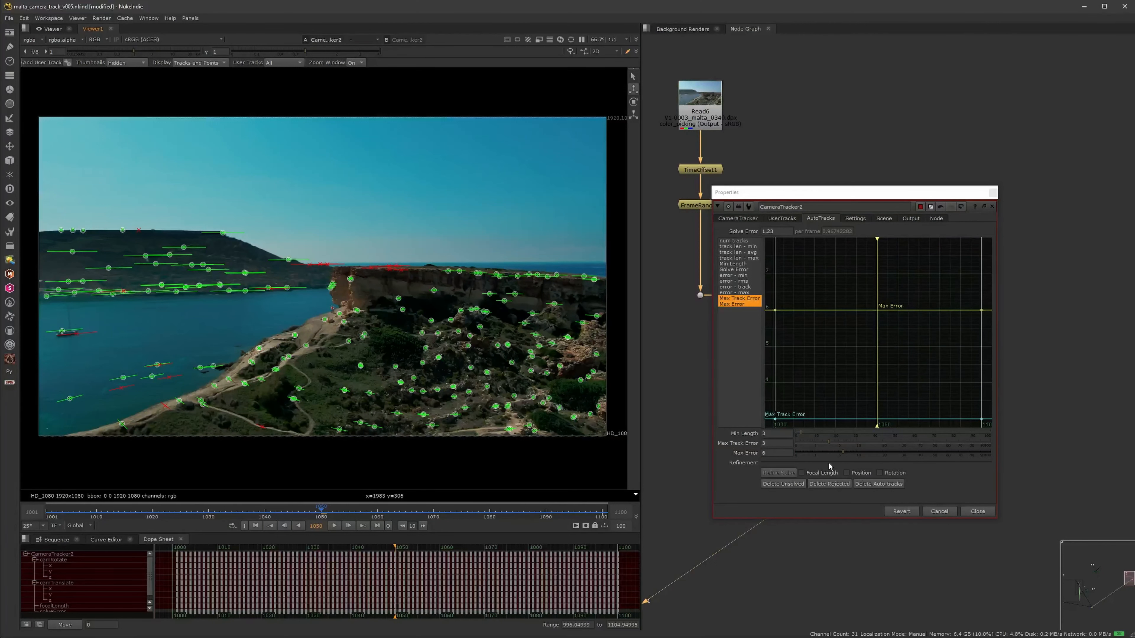
left_click(829, 484)
left_click(617, 334)
left_click_drag(778, 231, 750, 226)
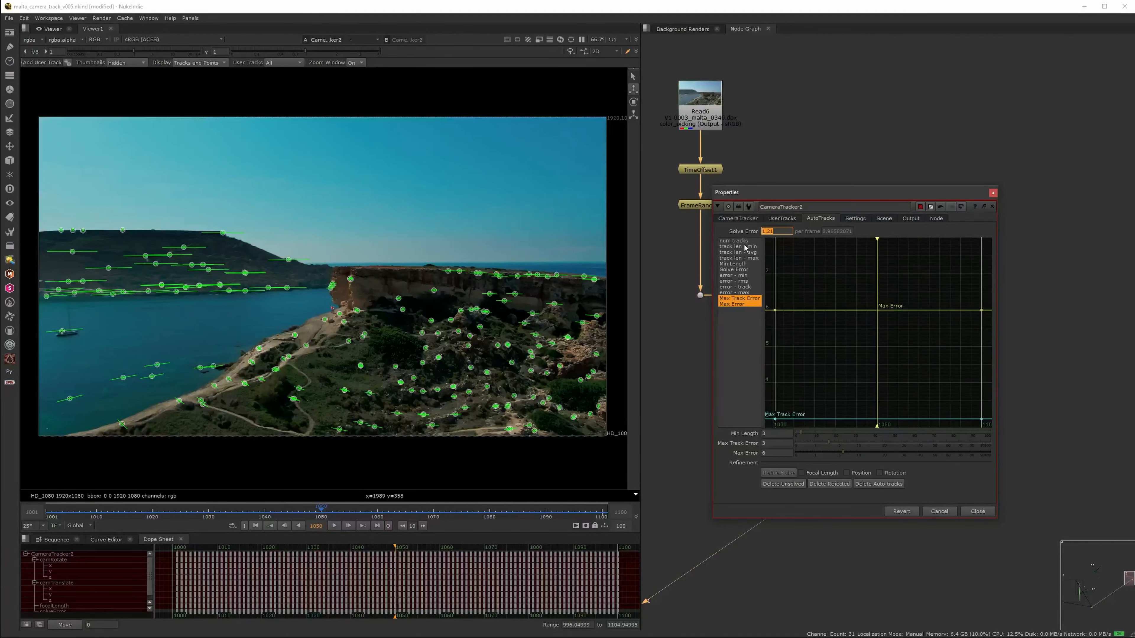
Review the tracks in earlier frames, then set the Max Error to 5 and delete the rejected tracks.
left_click_drag(374, 514, 166, 525)
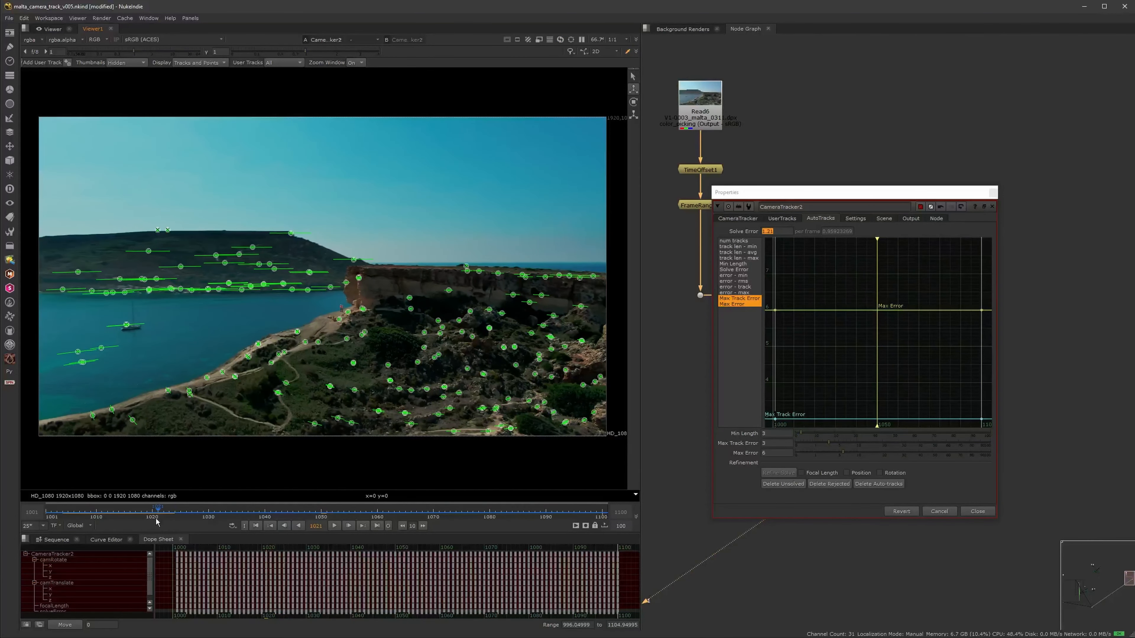
scroll(148, 203, "up", 5)
left_click_drag(246, 515, 215, 515)
scroll(416, 349, "down", 5)
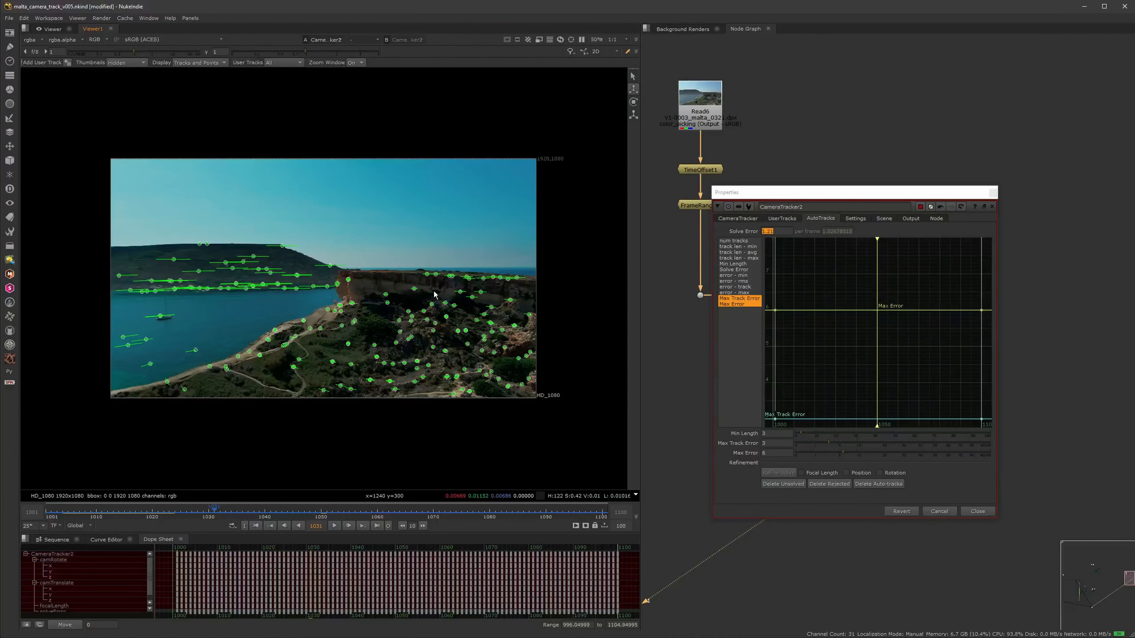
double_click(777, 453)
type("5")
key("Return")
scroll(491, 326, "up", 3)
middle_click_drag(594, 369, 626, 381)
scroll(576, 367, "down", 2)
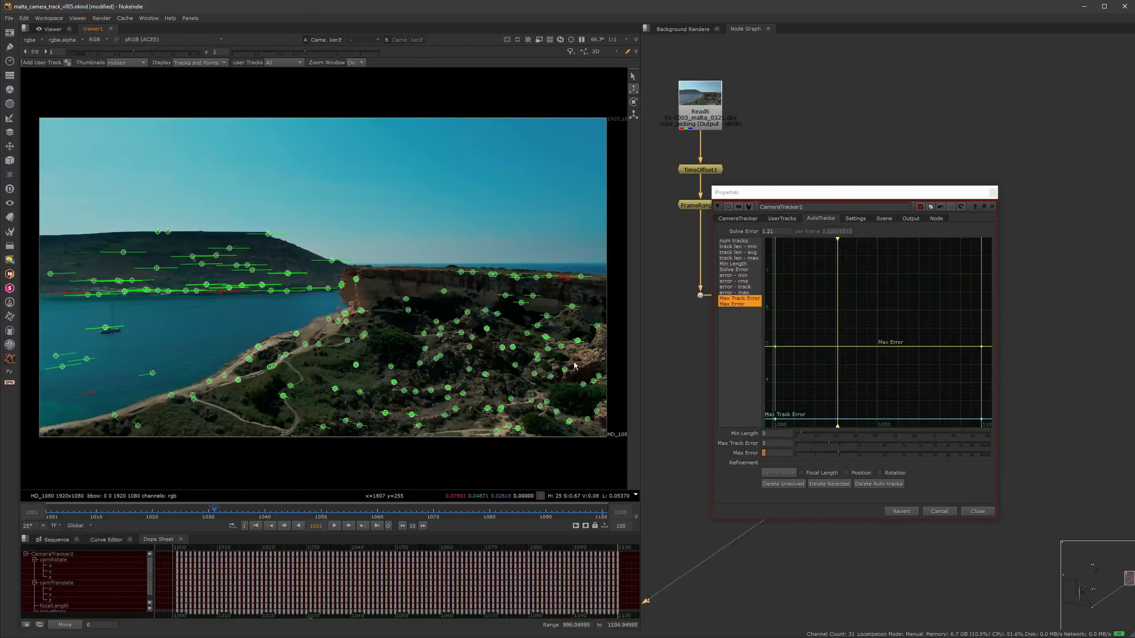
left_click(831, 484)
left_click(617, 333)
Delete the stray tracks at the far ridge's skyline at frame 1046 and those in the sky near the clip's start.
mouse_move(313, 511)
left_mouse_down()
mouse_move(93, 510)
mouse_move(293, 532)
mouse_move(402, 529)
mouse_move(299, 513)
left_mouse_up()
left_click_drag(125, 200, 39, 244)
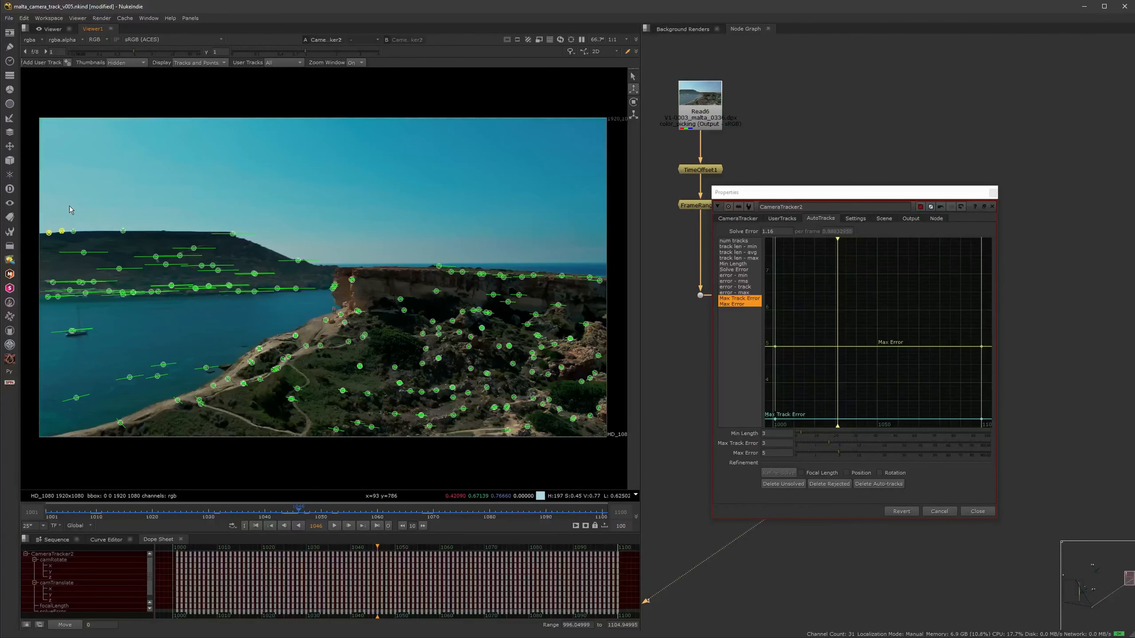
key("Delete")
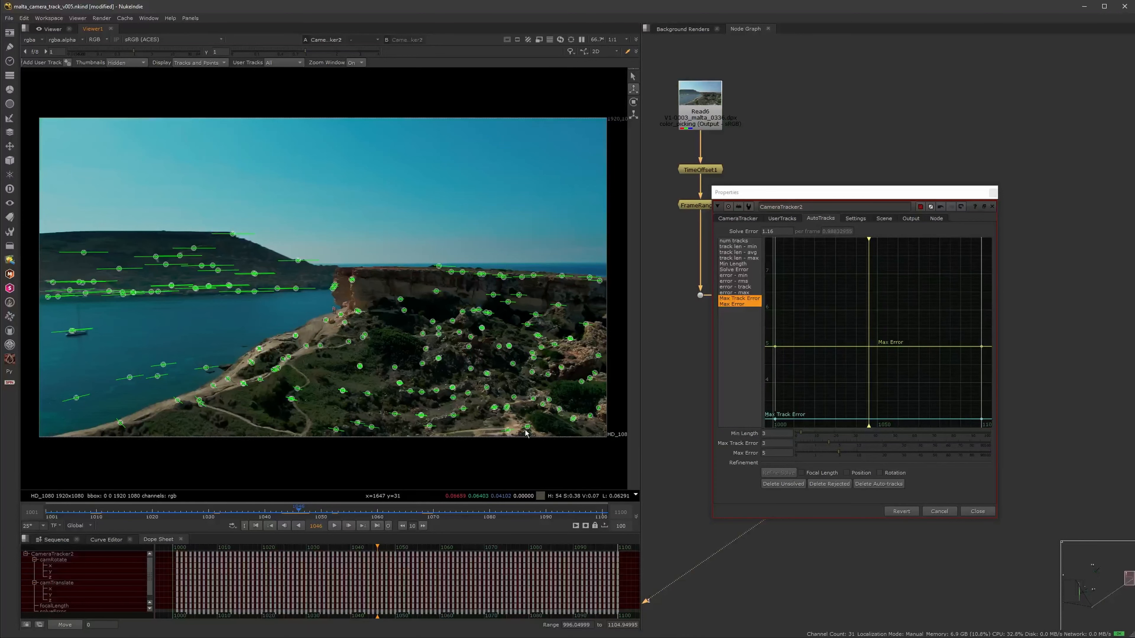
left_click_drag(324, 510, 68, 509)
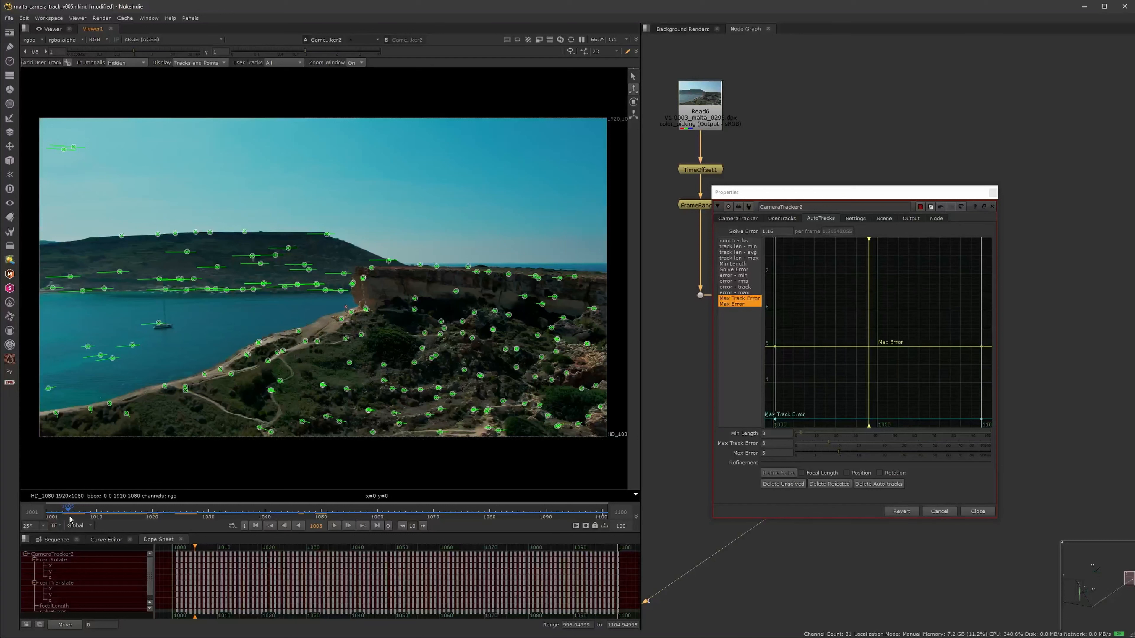
left_click_drag(77, 135, 41, 187)
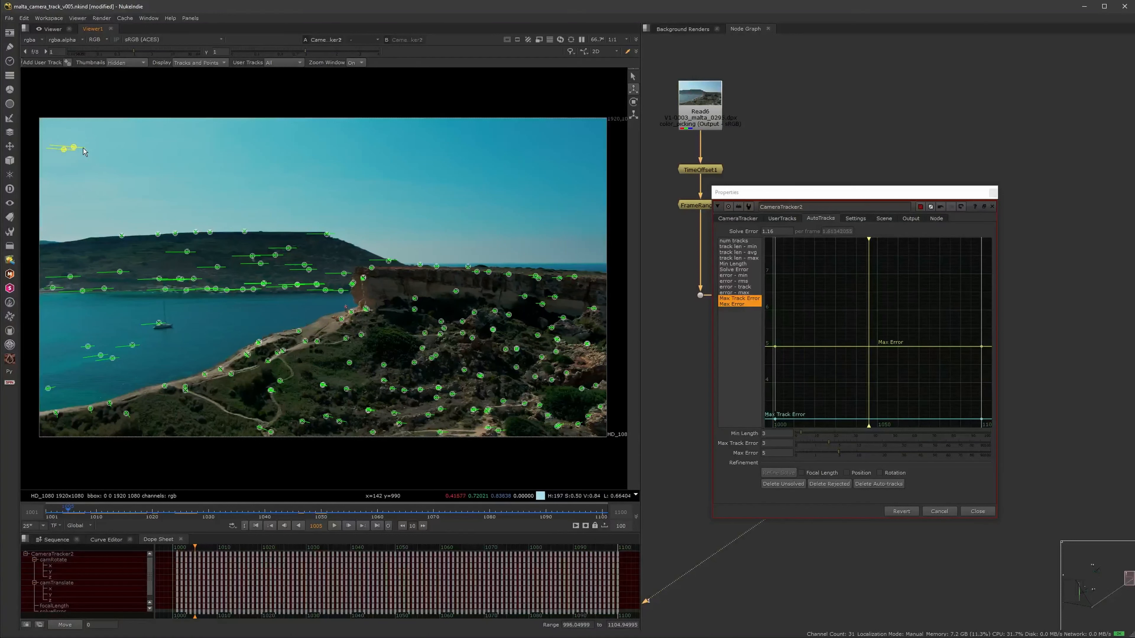
key("Delete")
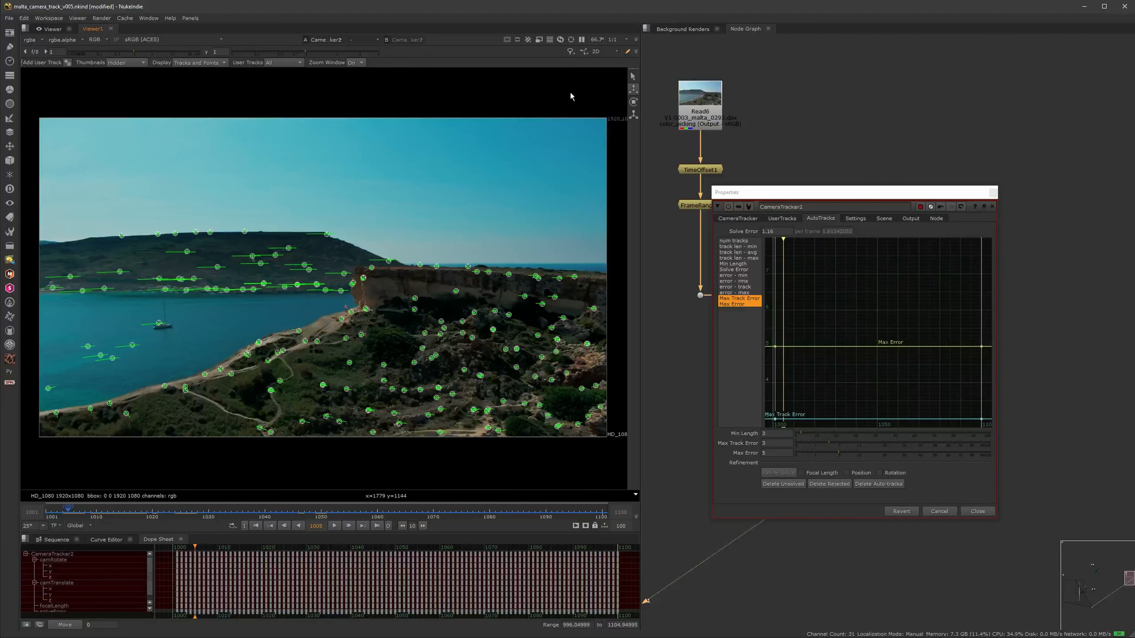
Switch the viewer's selection mode and delete the stray tracks above the far ridge around frame 1028.
left_click(569, 50)
left_click(595, 61)
left_click_drag(120, 509, 197, 506)
left_click_drag(202, 200, 147, 240)
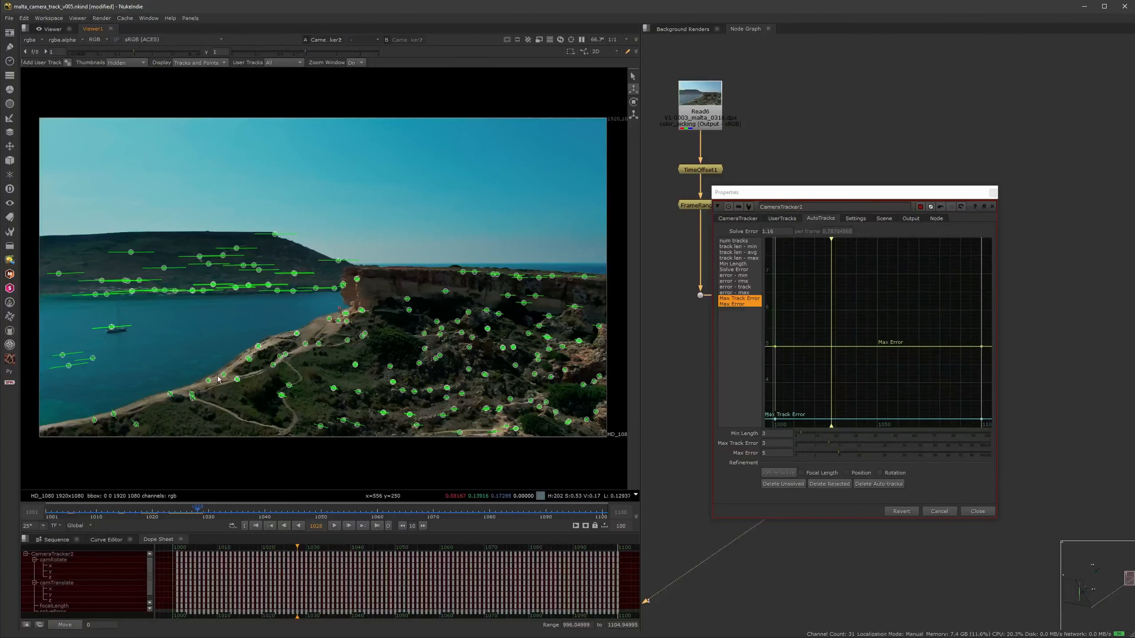
left_click(152, 506)
left_click(146, 507)
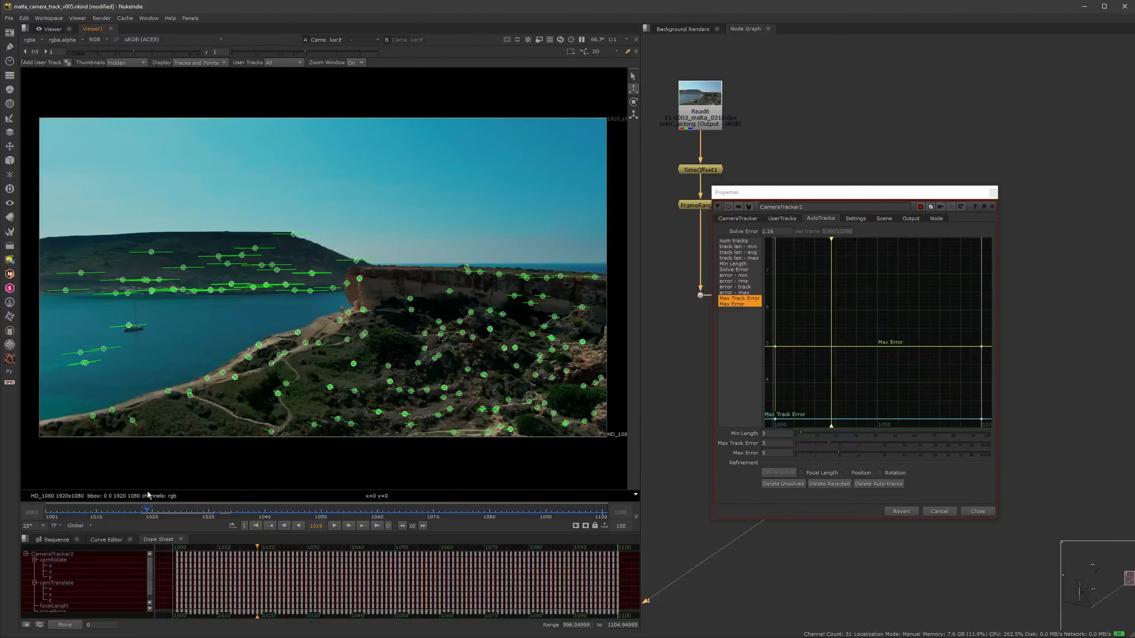
Delete the stray tracks along the cliff-top horizon and at the end of the far ridge in the clip's late frames.
left_click_drag(147, 507, 568, 508)
left_click_drag(489, 218, 582, 273)
key("Delete")
left_click_drag(519, 514, 585, 512)
left_click_drag(79, 204, 43, 250)
key("Delete")
left_click_drag(561, 505, 434, 510)
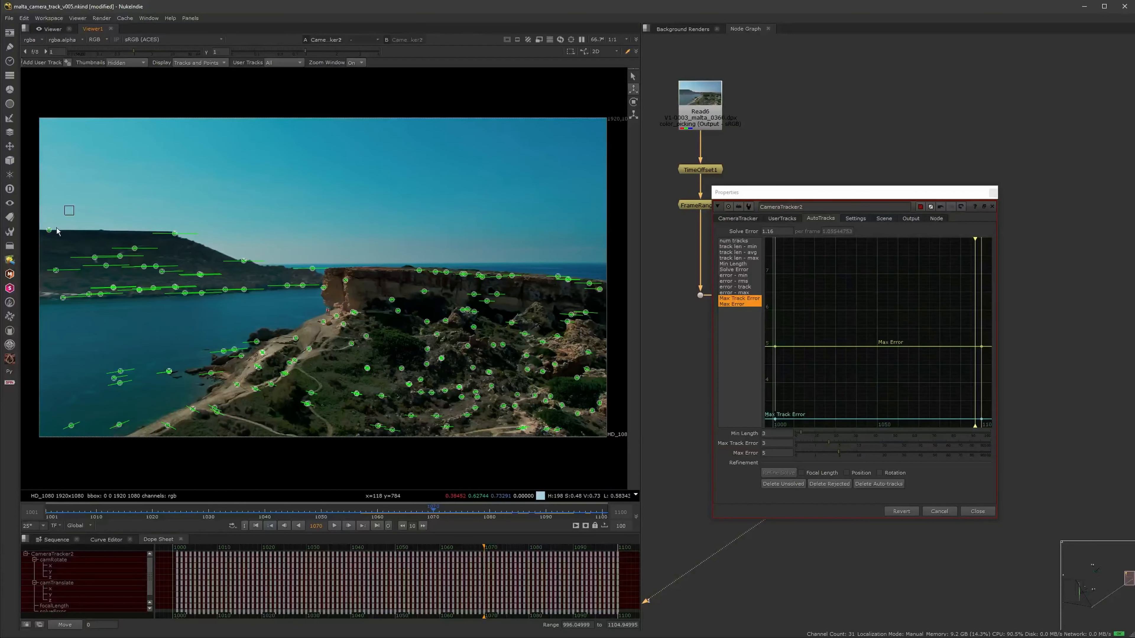
Set the Max Error to 4.5 and delete the rejected tracks.
left_click(770, 452)
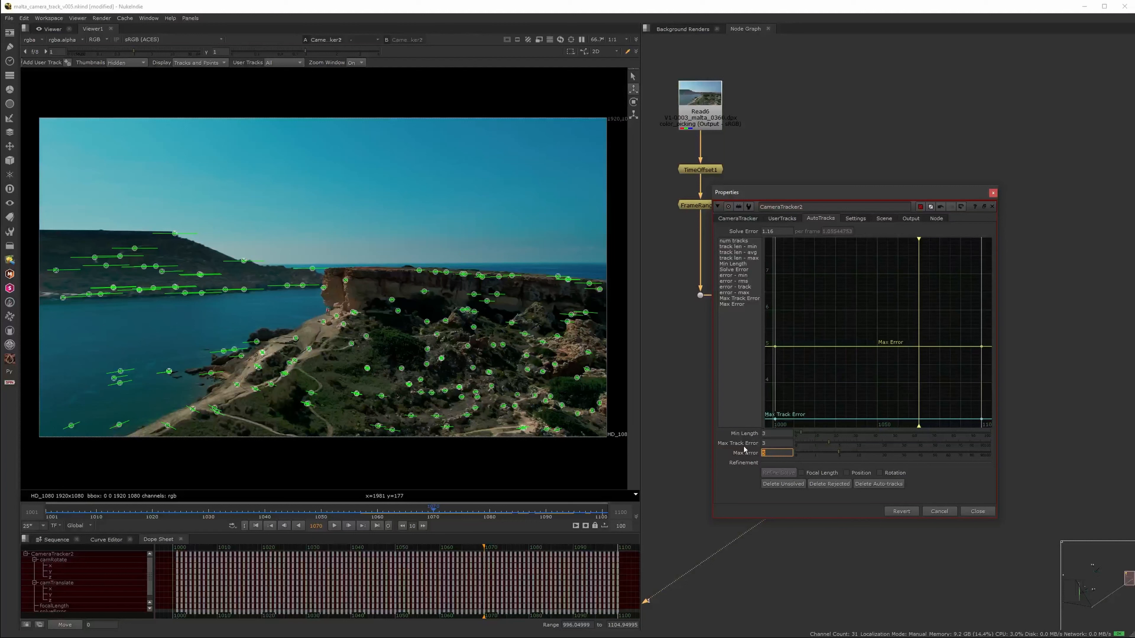
key("Return")
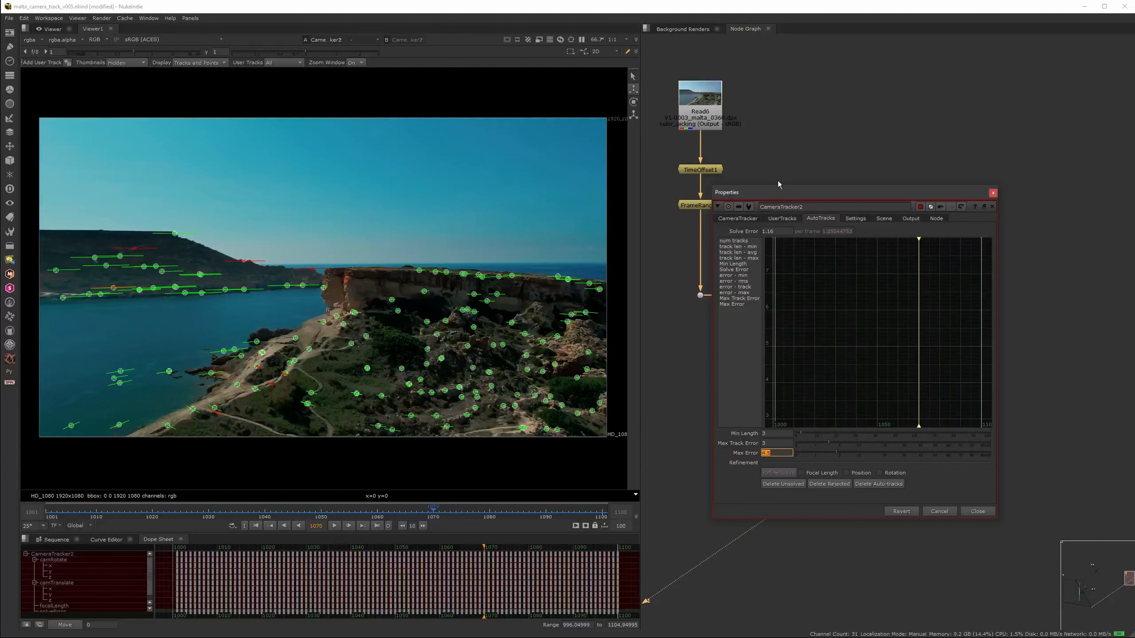
left_click(829, 484)
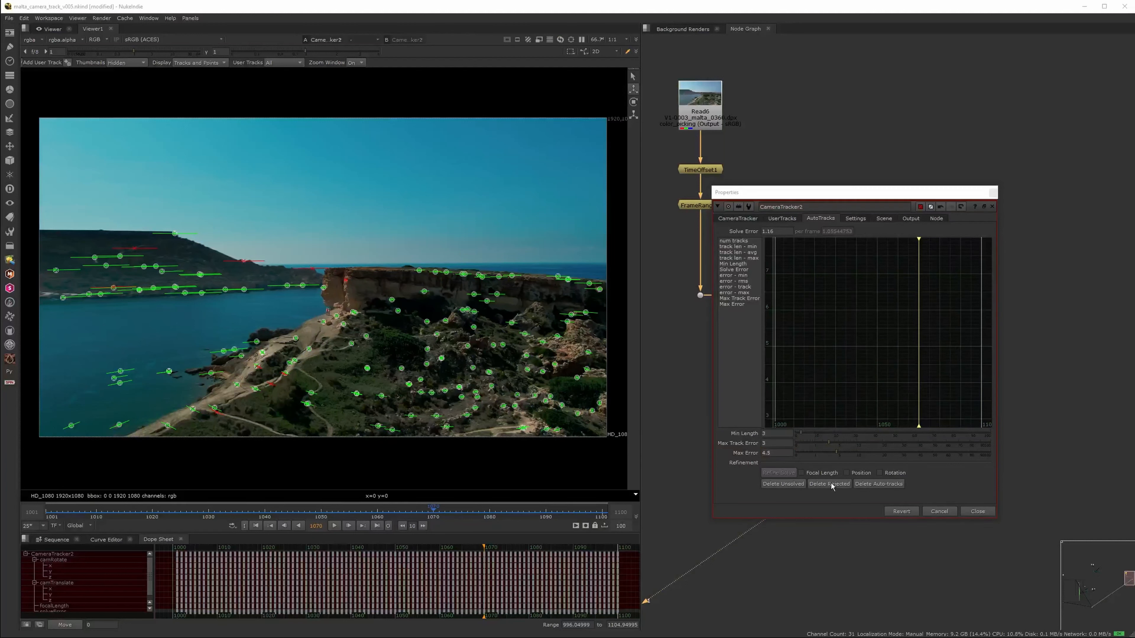
Review the remaining tracks through the late frames, then set the Max Error to 4.3 and delete the rejected tracks.
left_click_drag(331, 510, 594, 503)
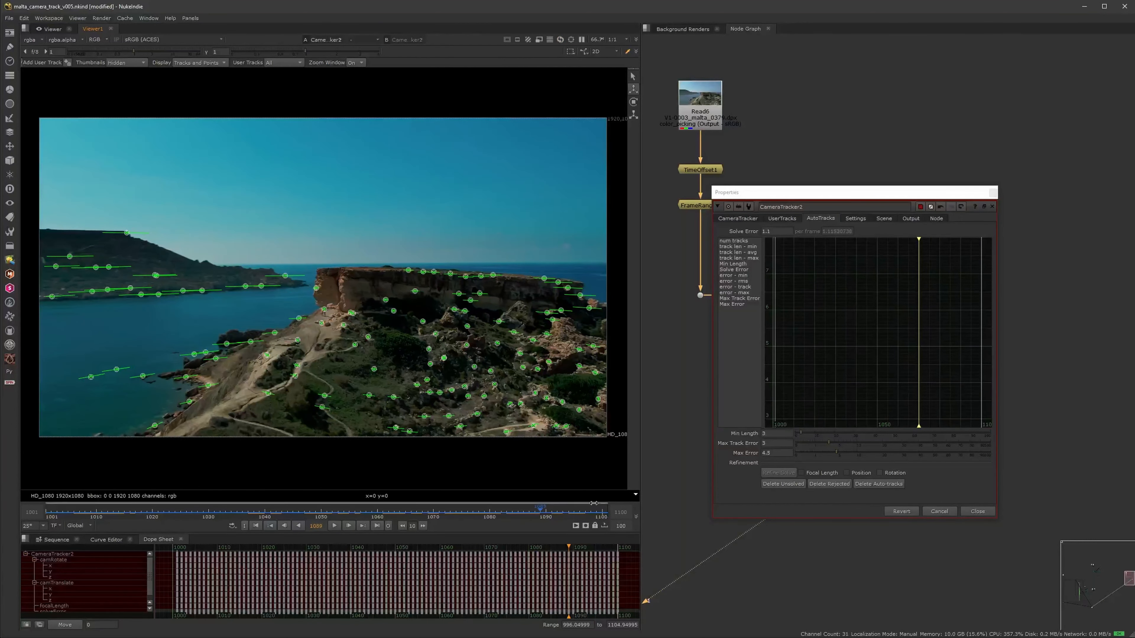
left_click(775, 453)
key("BackSpace")
type("3")
key("Return")
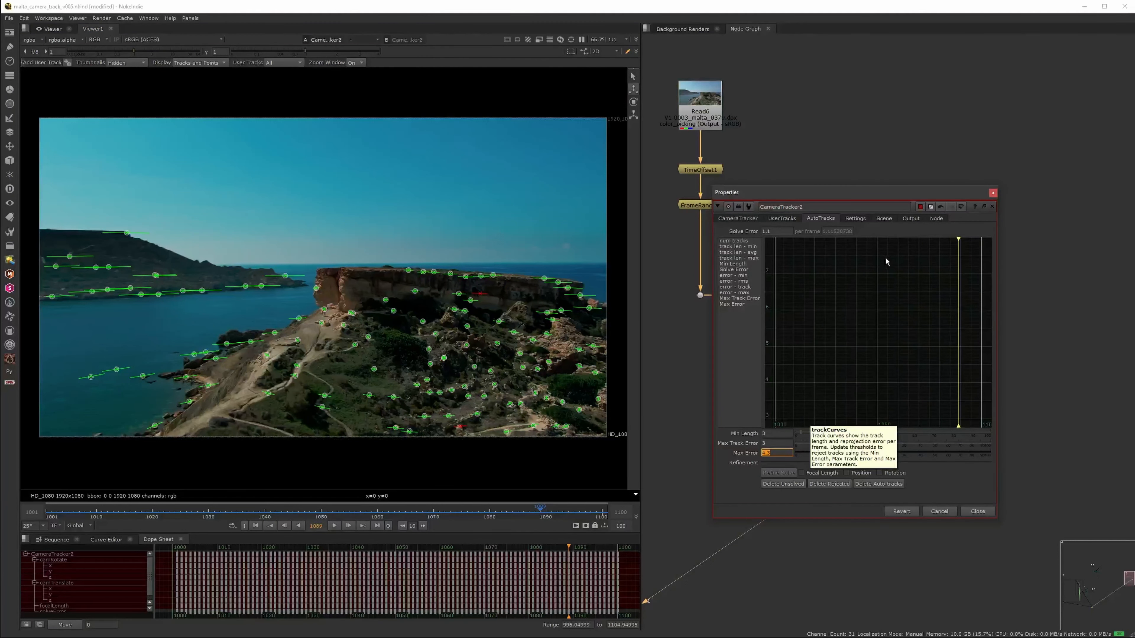
left_click(836, 485)
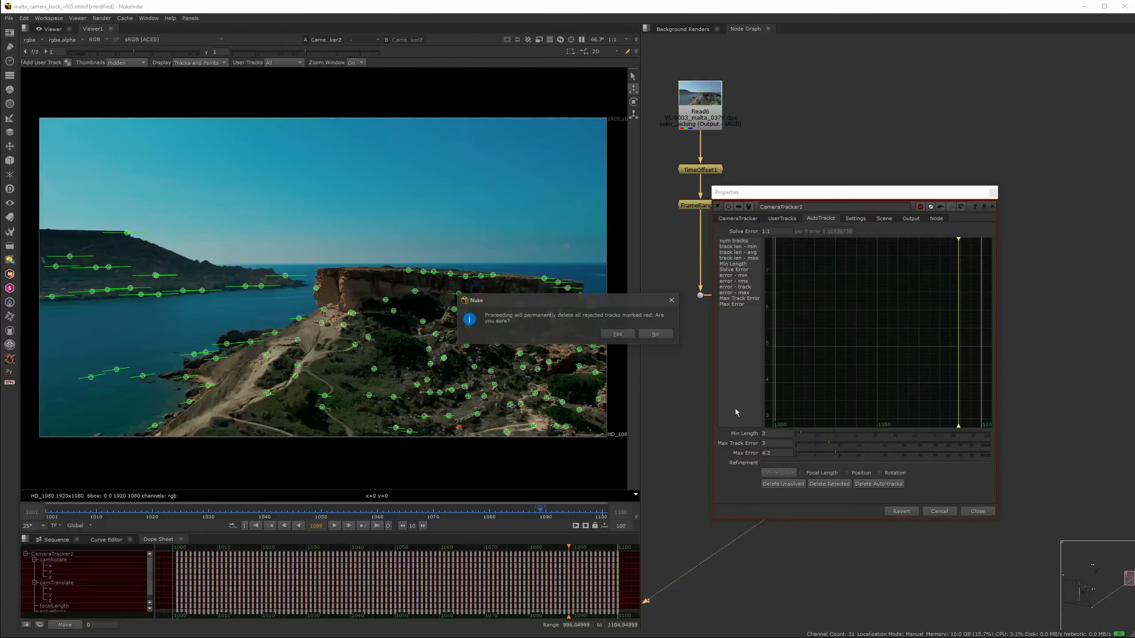
left_click(617, 335)
Lower the Max Error to 4.1 after reviewing the earlier frames, and delete the rejected tracks.
left_click_drag(406, 504, 231, 496)
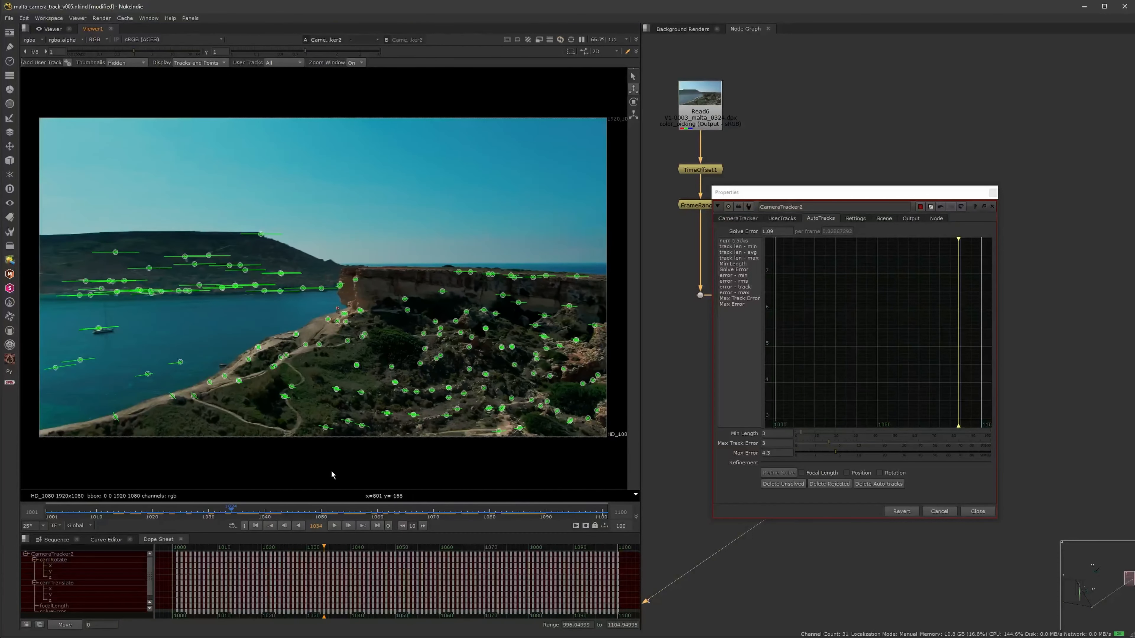
left_click(778, 452)
key("Return")
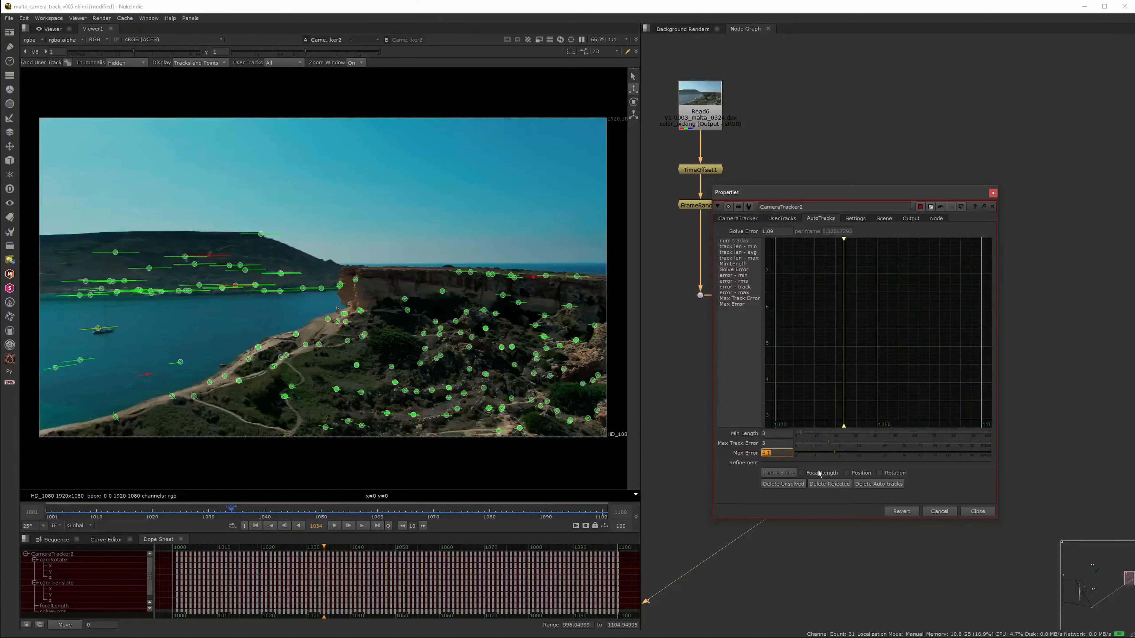
left_click(828, 485)
left_click(618, 334)
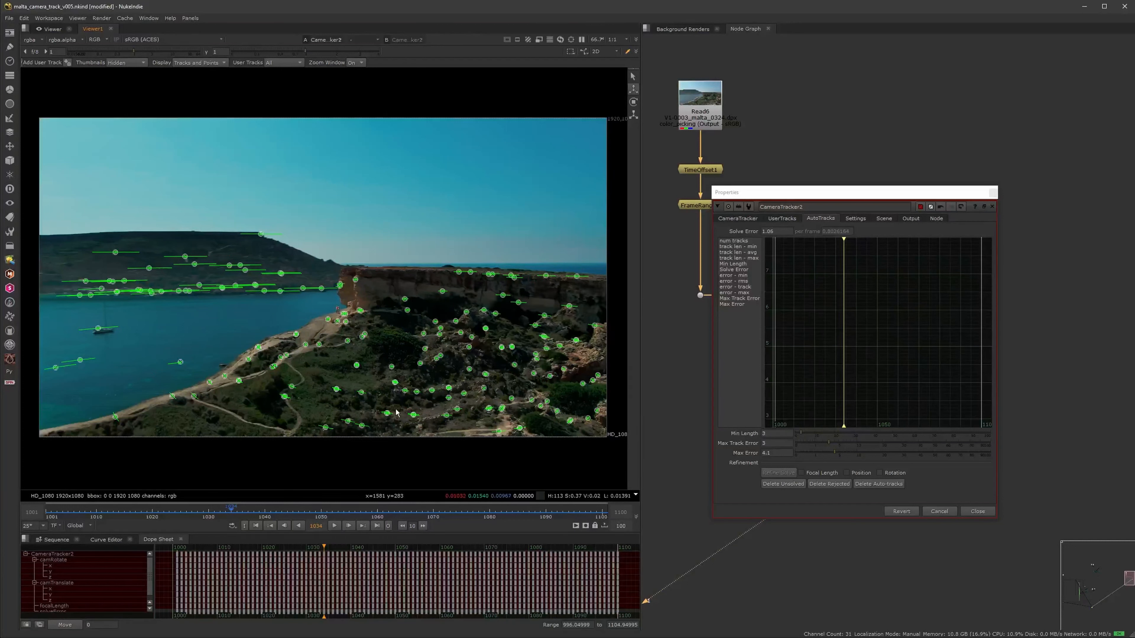
Set the Max Error to 3.5 and delete the rejected tracks.
left_click_drag(228, 510, 171, 512)
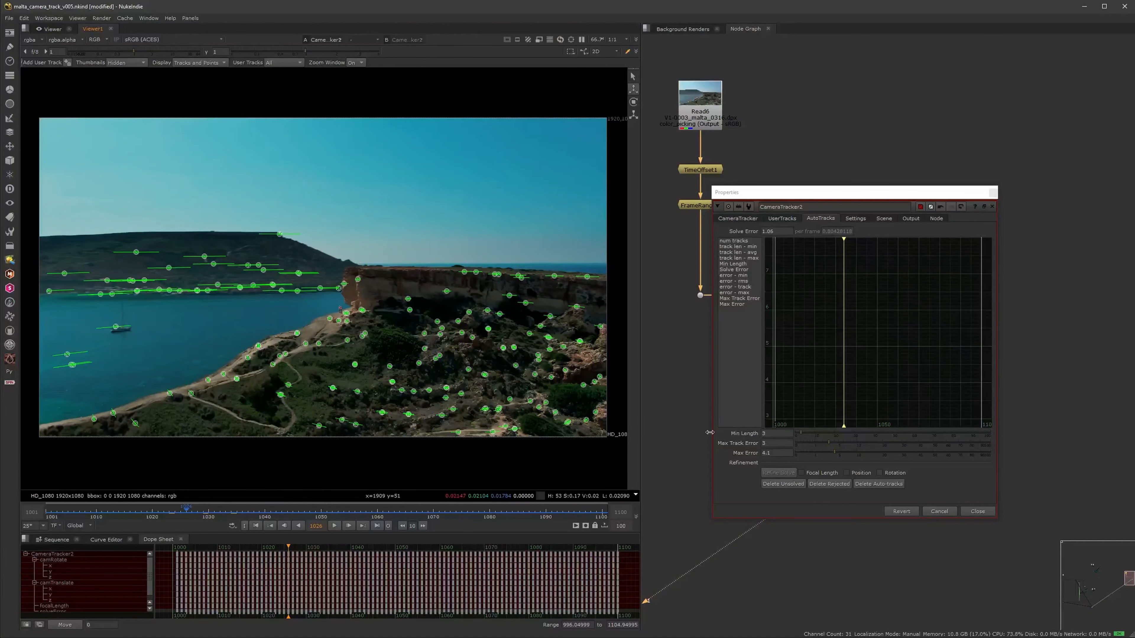
left_click(782, 454)
type("3.5")
key("Return")
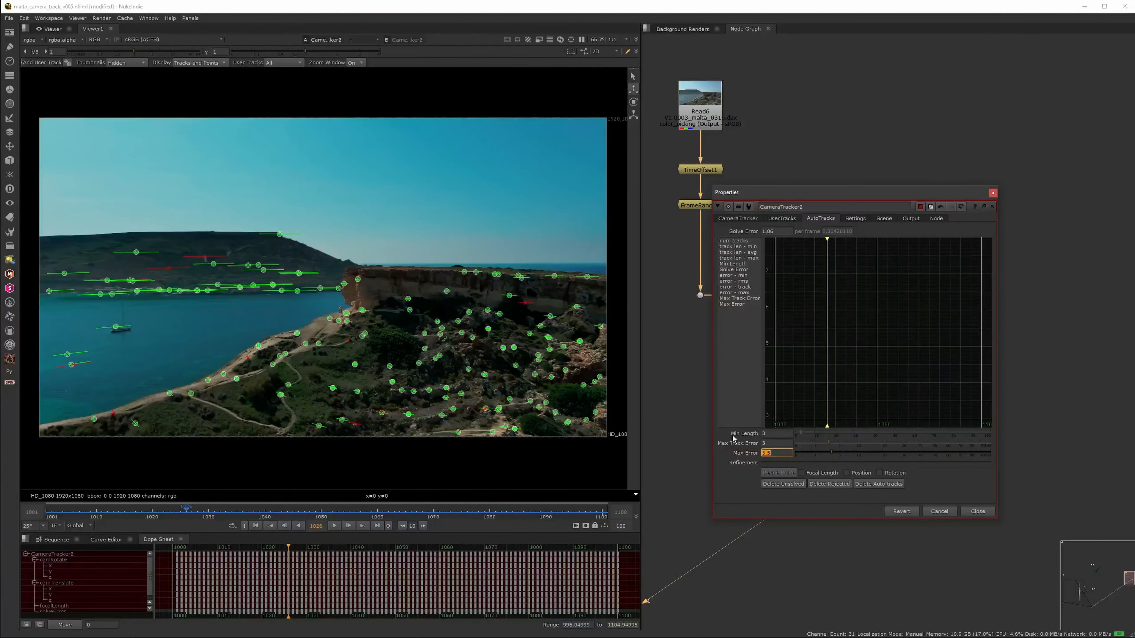
left_click(828, 483)
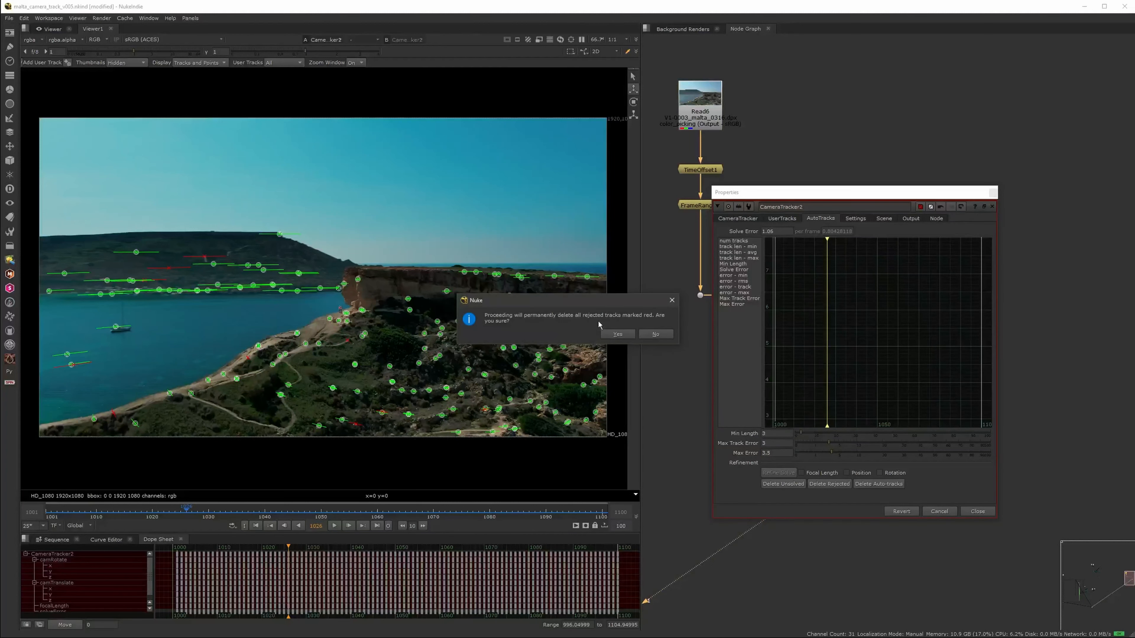
left_click(617, 333)
Set the Max Track Error to 2.5 and the Max Error to 3, and delete the rejected tracks.
left_click(192, 513)
left_click_drag(193, 514, 338, 513)
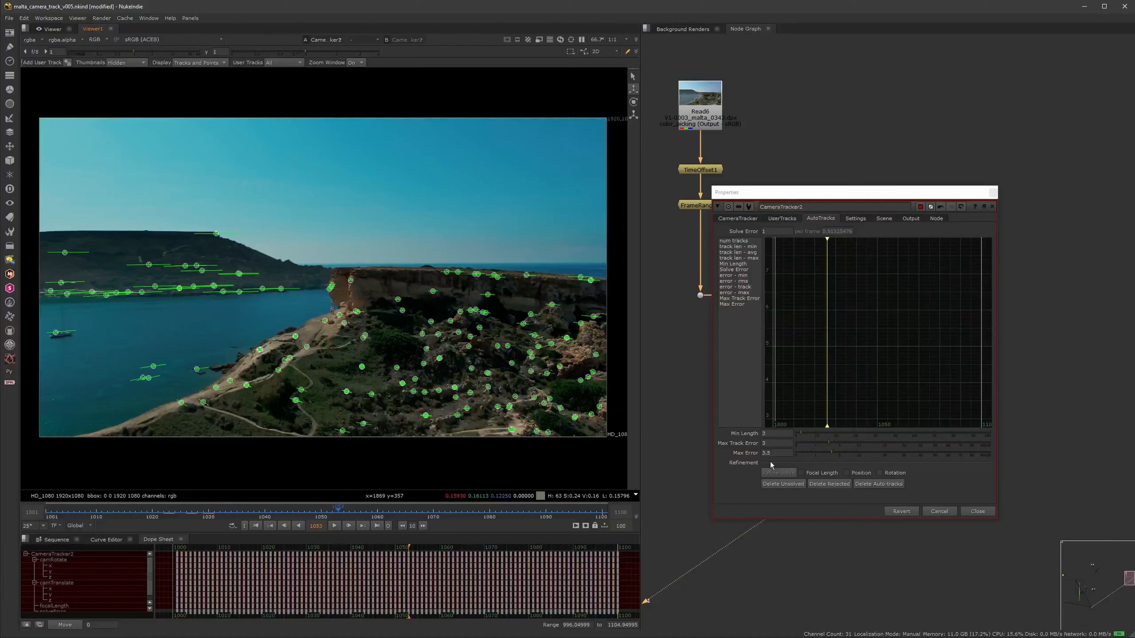
left_click(767, 444)
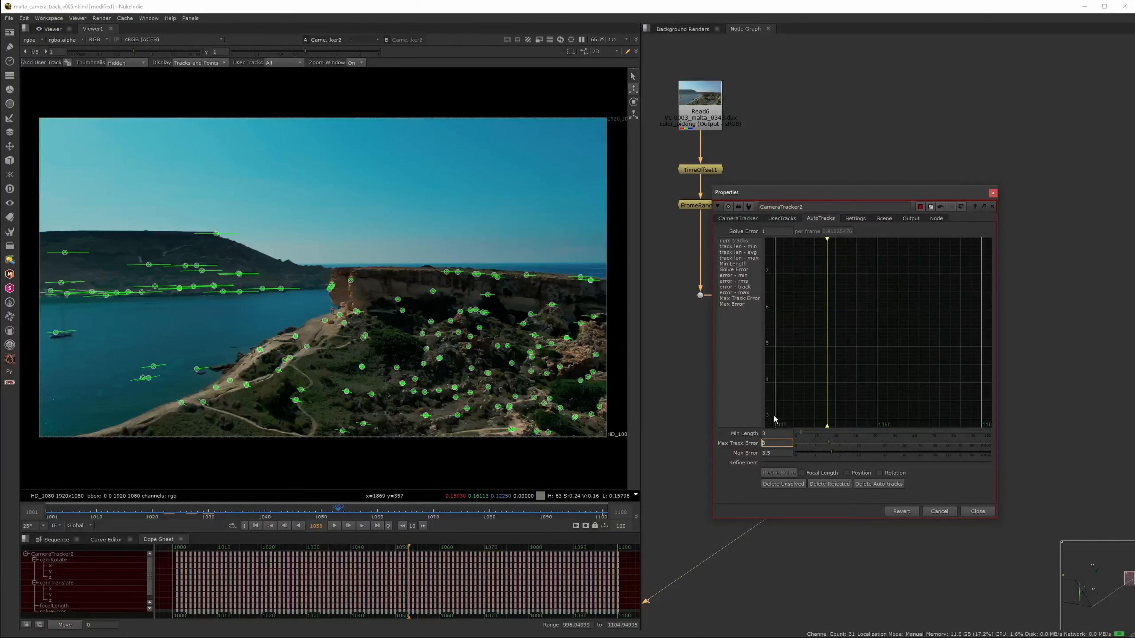
type("2.5")
key("Tab")
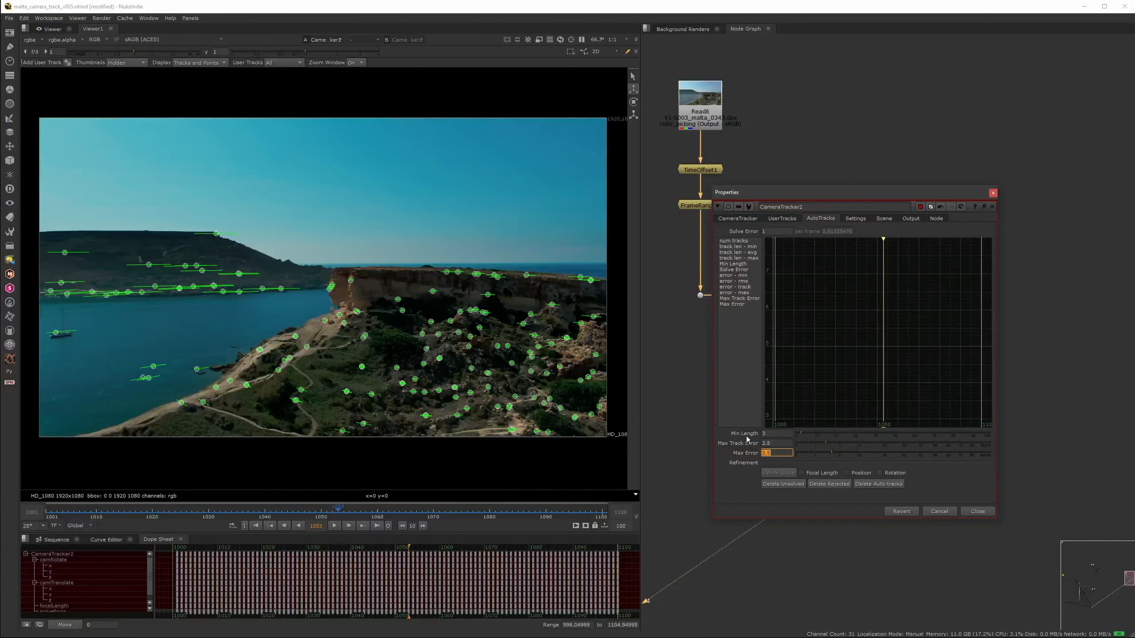
key("Return")
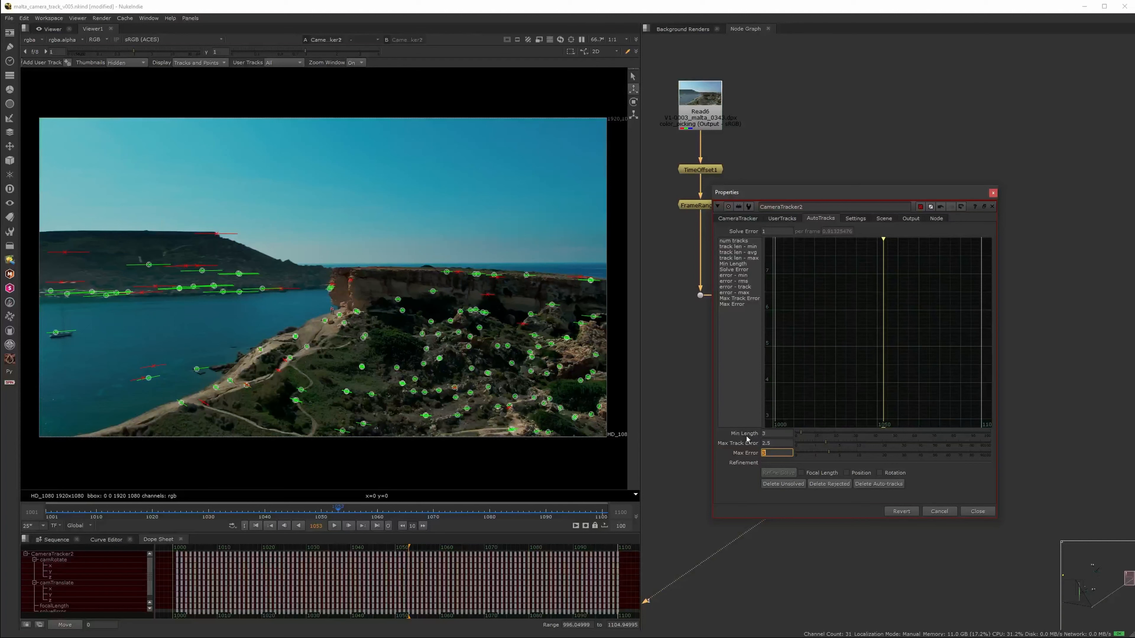
left_click(828, 484)
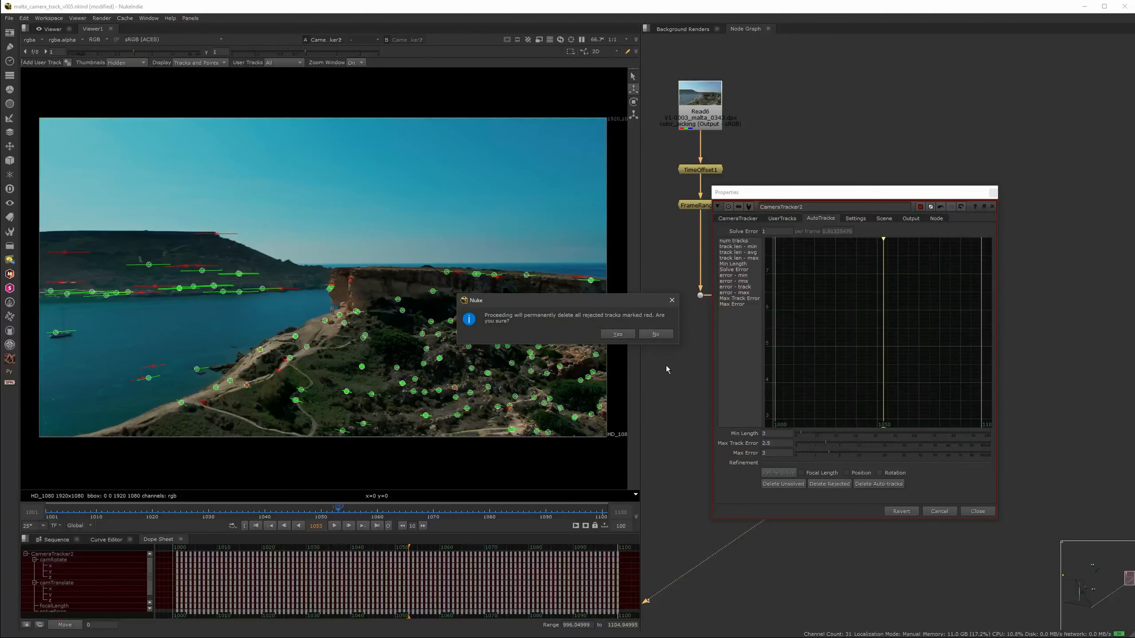
left_click(618, 335)
Delete the tracks along the far ridge's skyline near the start of the clip.
left_click_drag(268, 515, 55, 502)
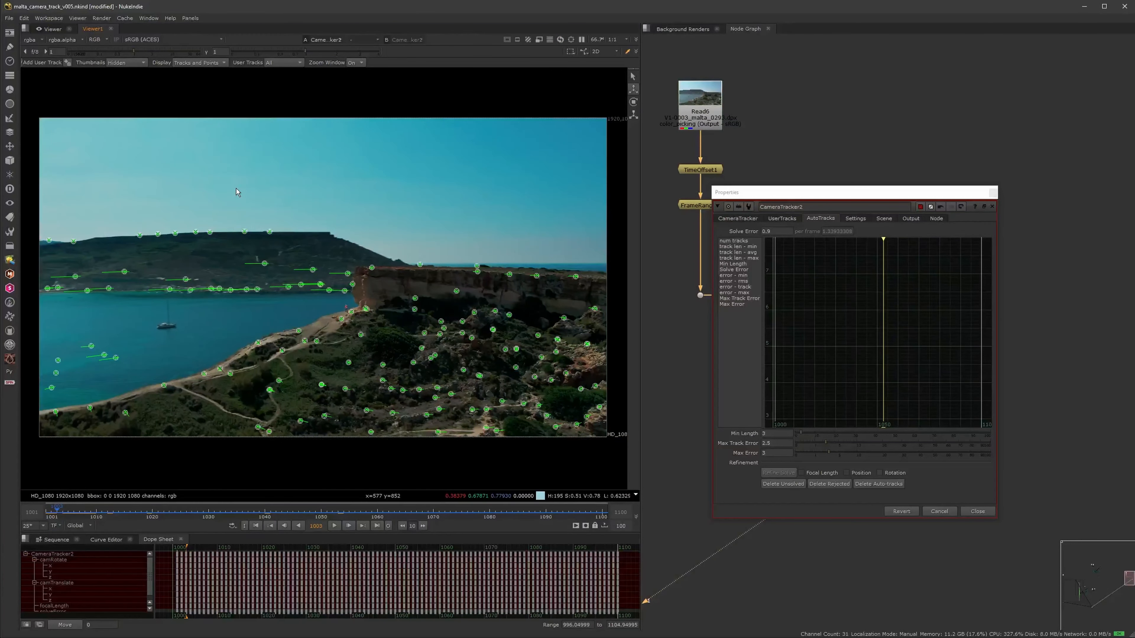
left_click_drag(168, 238, 130, 249)
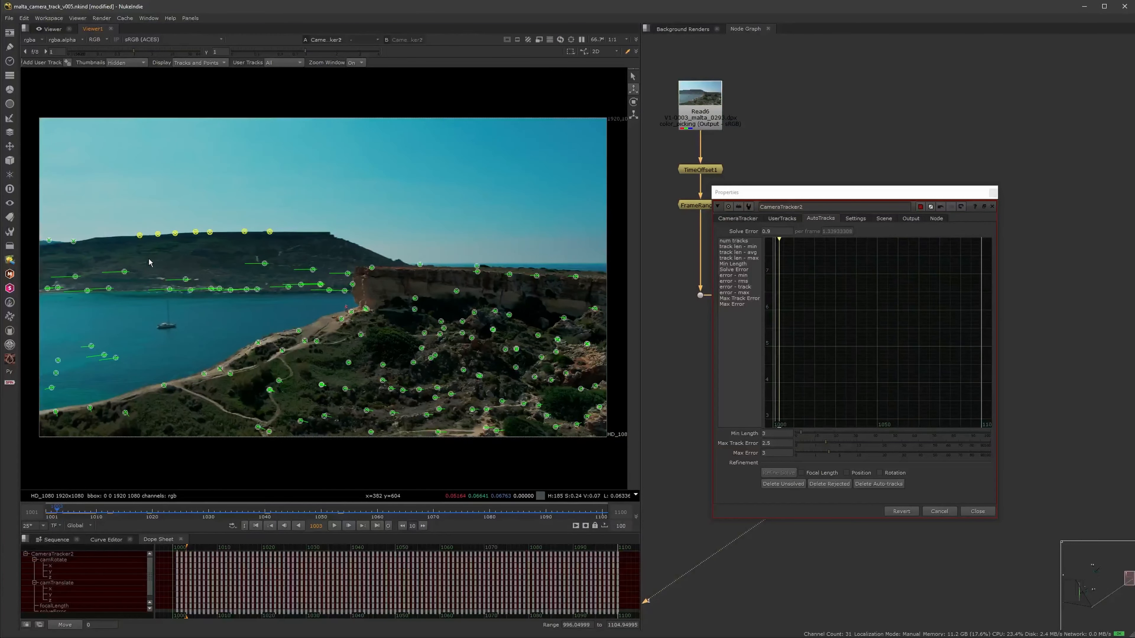
left_click_drag(34, 257, 34, 258)
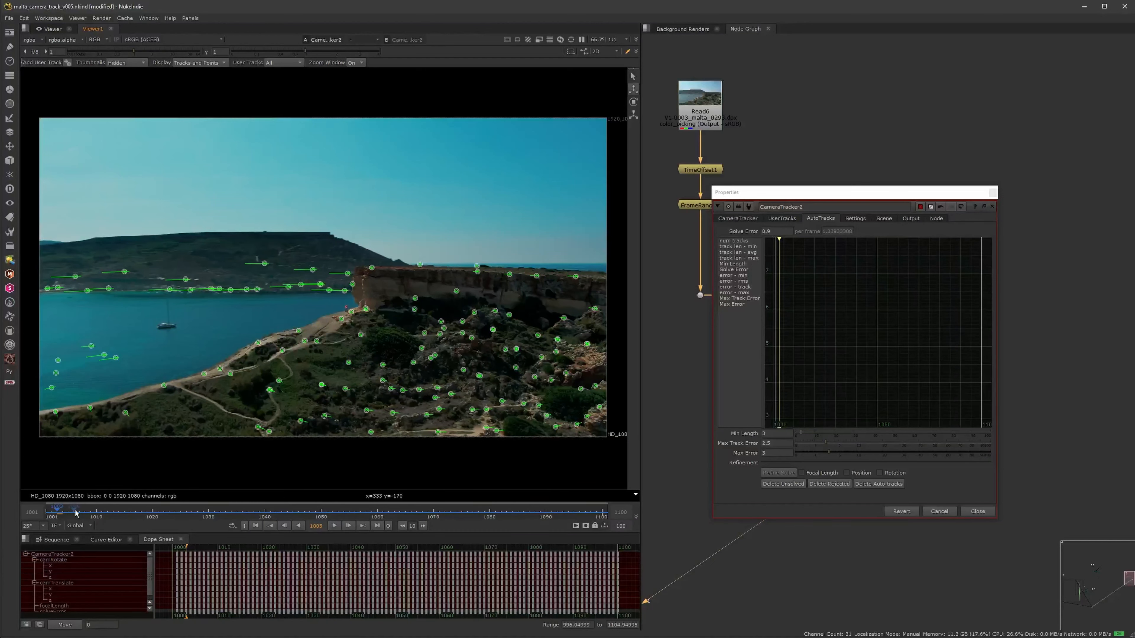
Examine the feature tracks around the cliff edge up close through frame 1070, then display the Max Error curve in the graph.
left_click(115, 513)
mouse_move(116, 514)
left_mouse_down()
mouse_move(214, 512)
mouse_move(107, 512)
left_mouse_up()
scroll(378, 277, "up", 6)
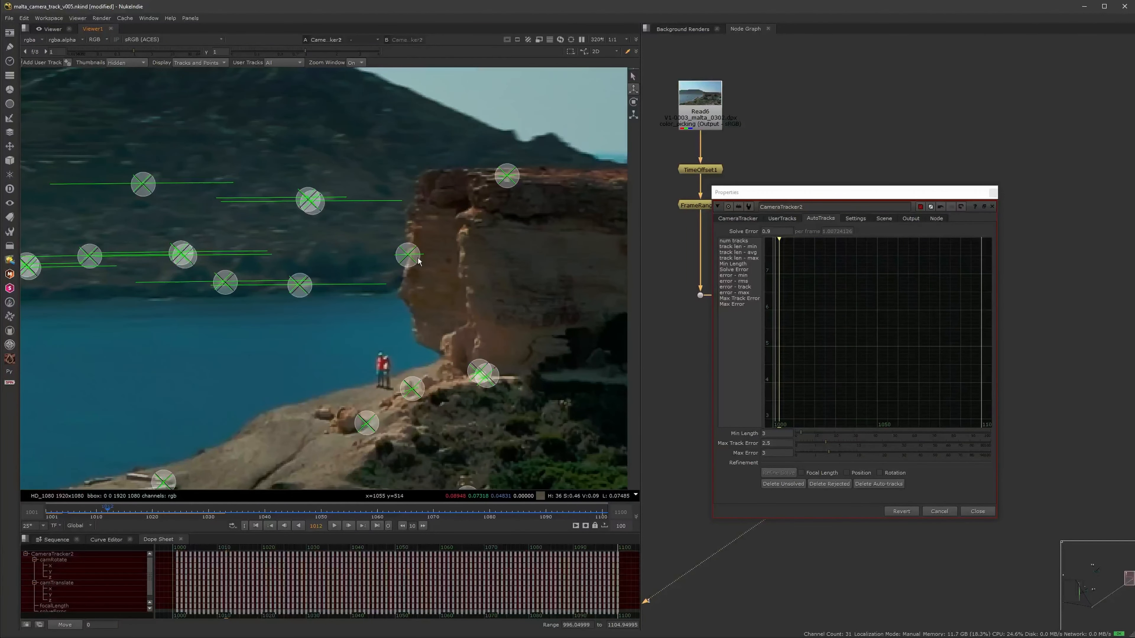
left_click(76, 509)
left_click_drag(76, 509, 430, 505)
mouse_move(335, 281)
left_click(740, 304)
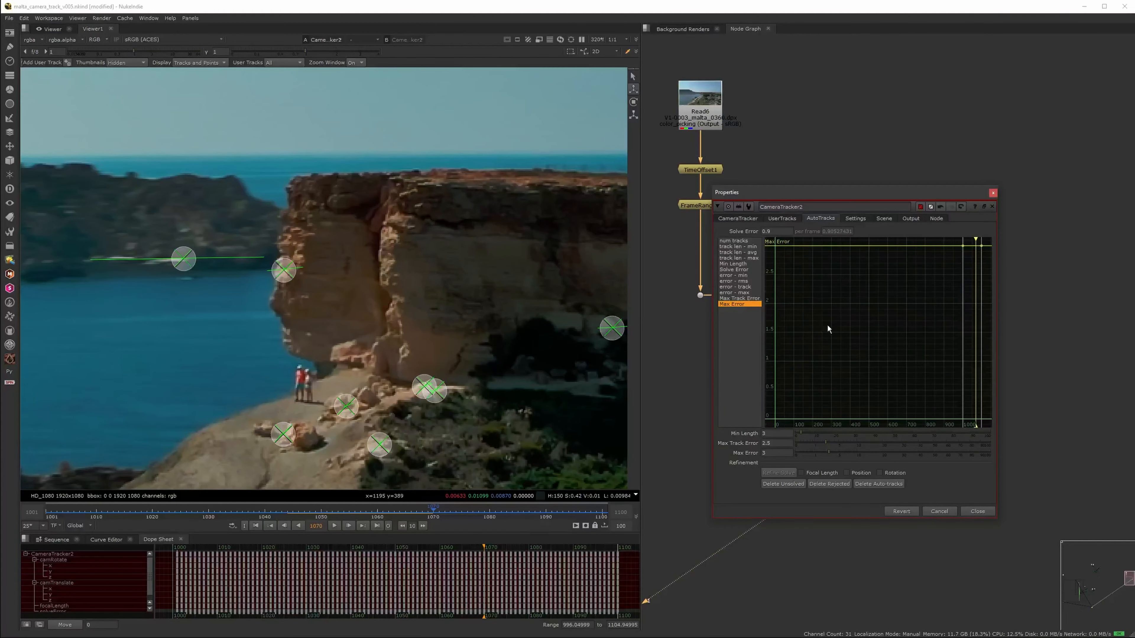
Display all the track curves from num tracks to Max Error in the graph and fit them to view.
middle_click_drag(827, 323, 808, 396, "alt")
middle_click_drag(860, 317, 799, 432)
left_click(733, 240)
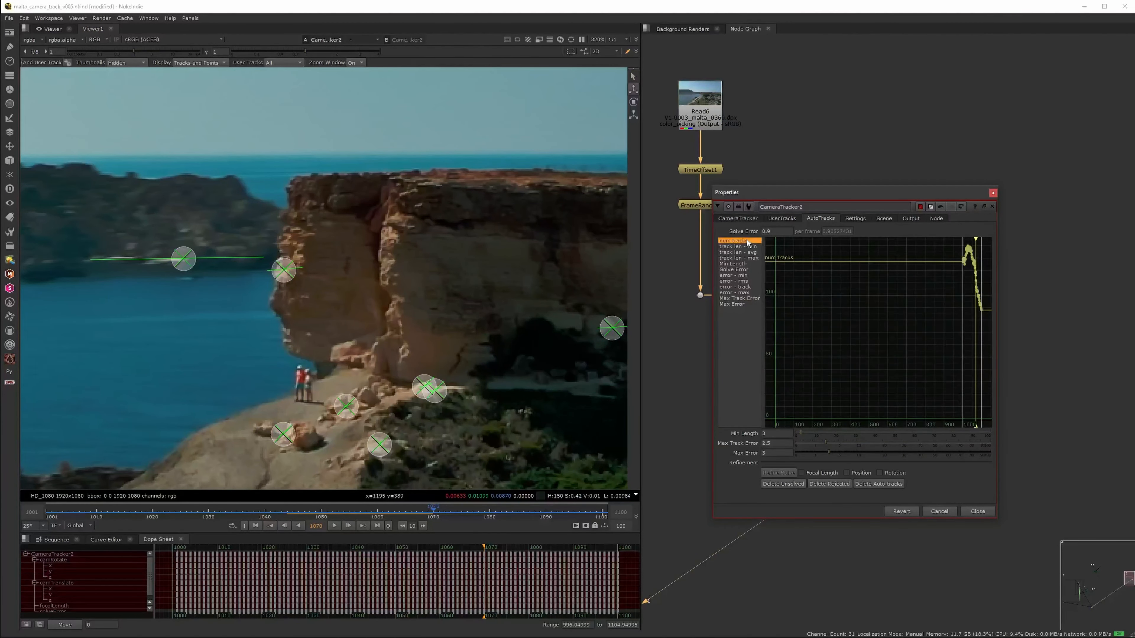
left_click(751, 304, "shift")
key("f")
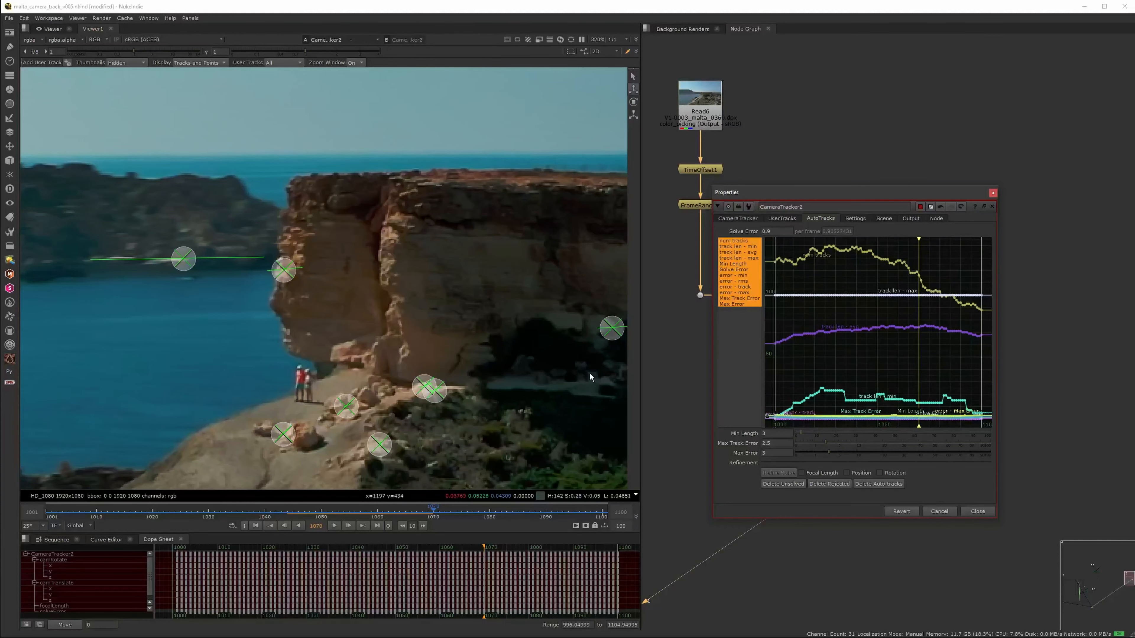
Examine the feature tracks across the cliff, hillside and far shore at several frames throughout the clip.
left_click_drag(431, 512, 535, 497)
scroll(487, 454, "down", 4)
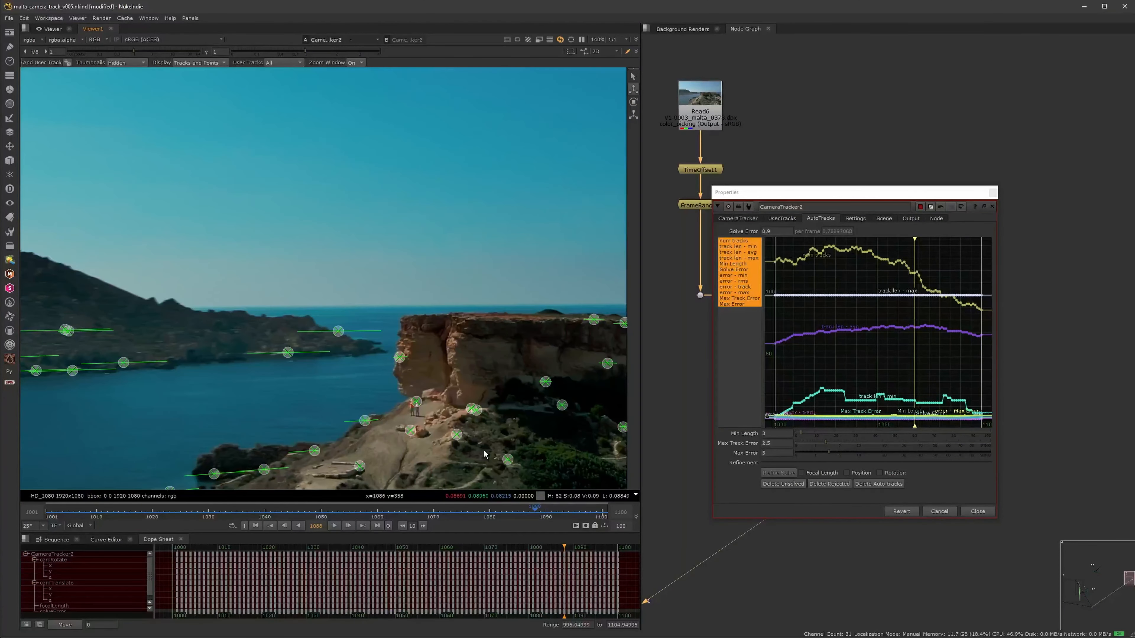
scroll(480, 434, "up", 2)
scroll(480, 434, "down", 1)
mouse_move(358, 385)
left_click_drag(500, 514, 95, 489)
scroll(315, 377, "down", 15)
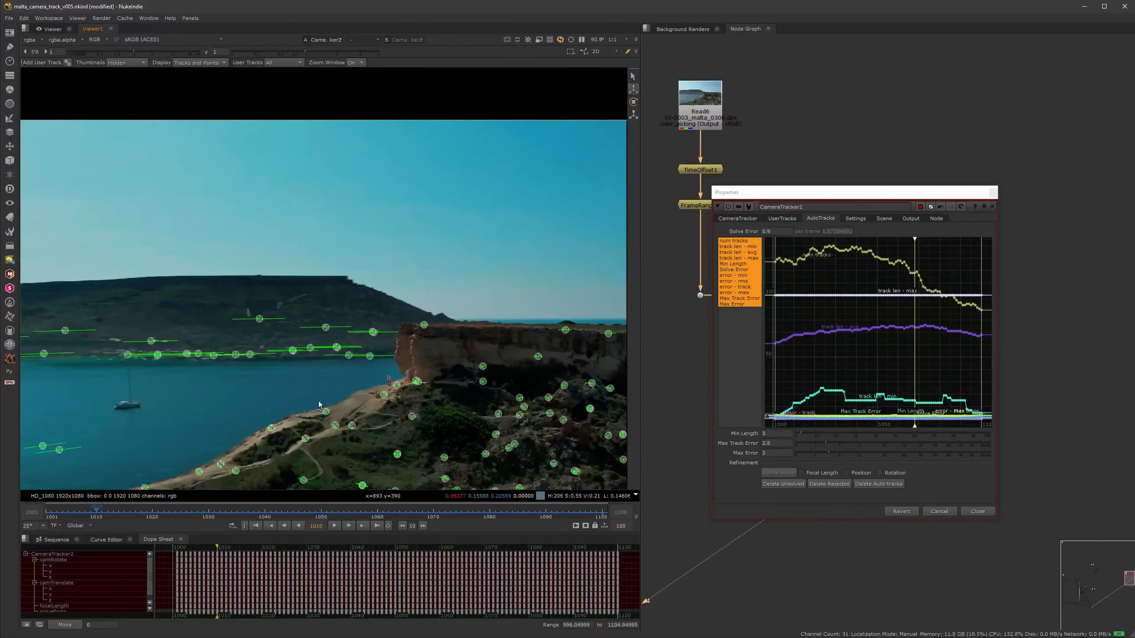
middle_click_drag(387, 373, 374, 379)
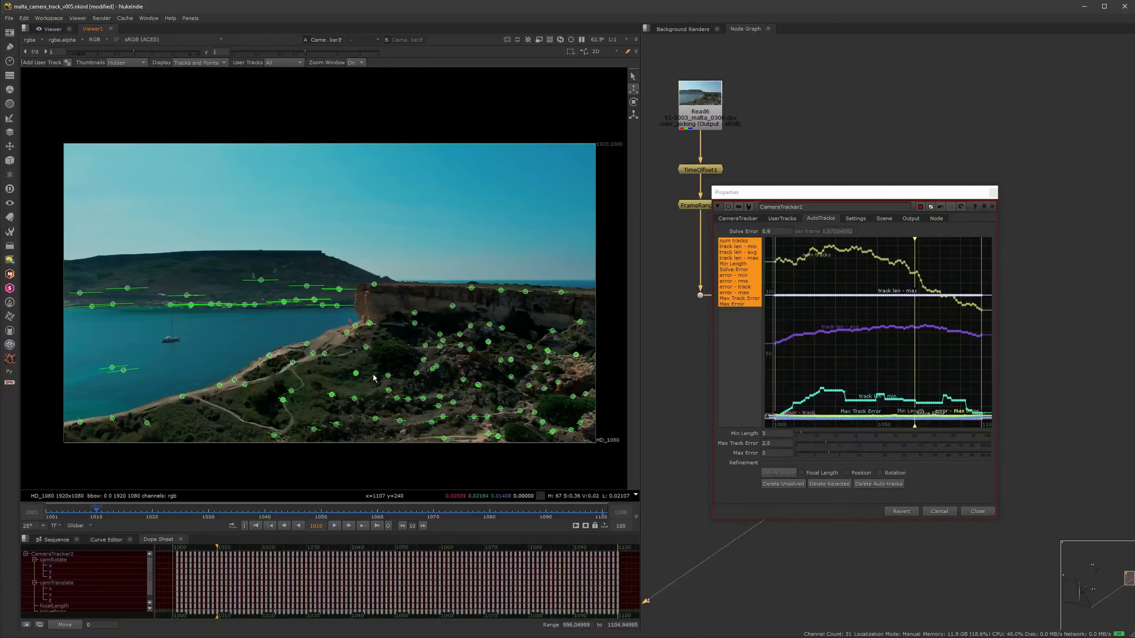
scroll(437, 387, "up", 9)
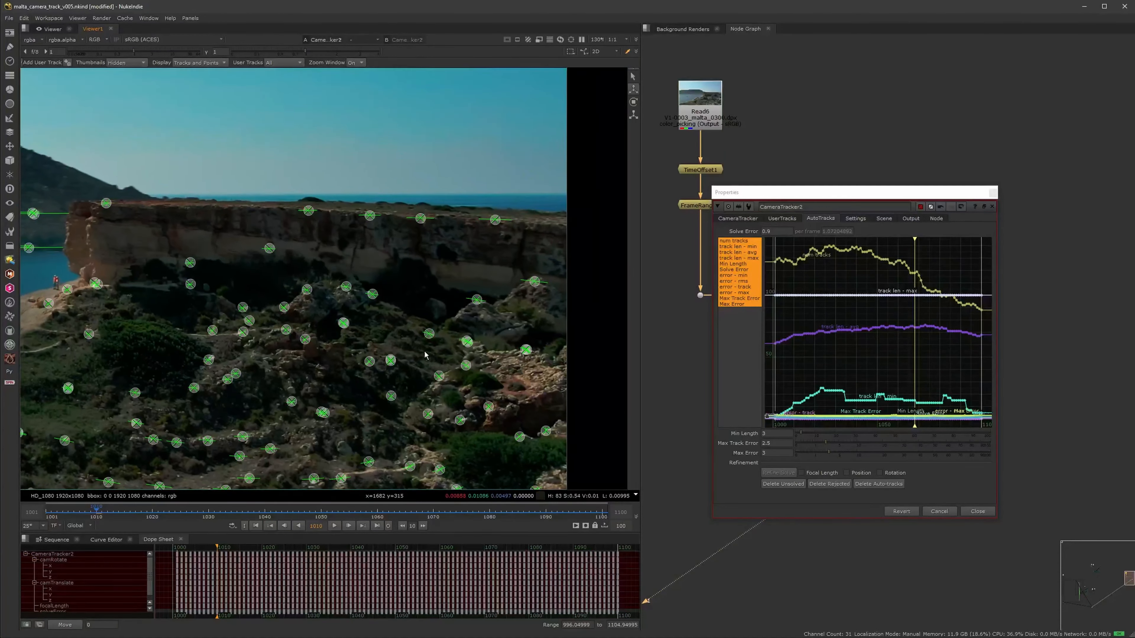
left_click(302, 507)
left_click_drag(299, 500, 344, 433)
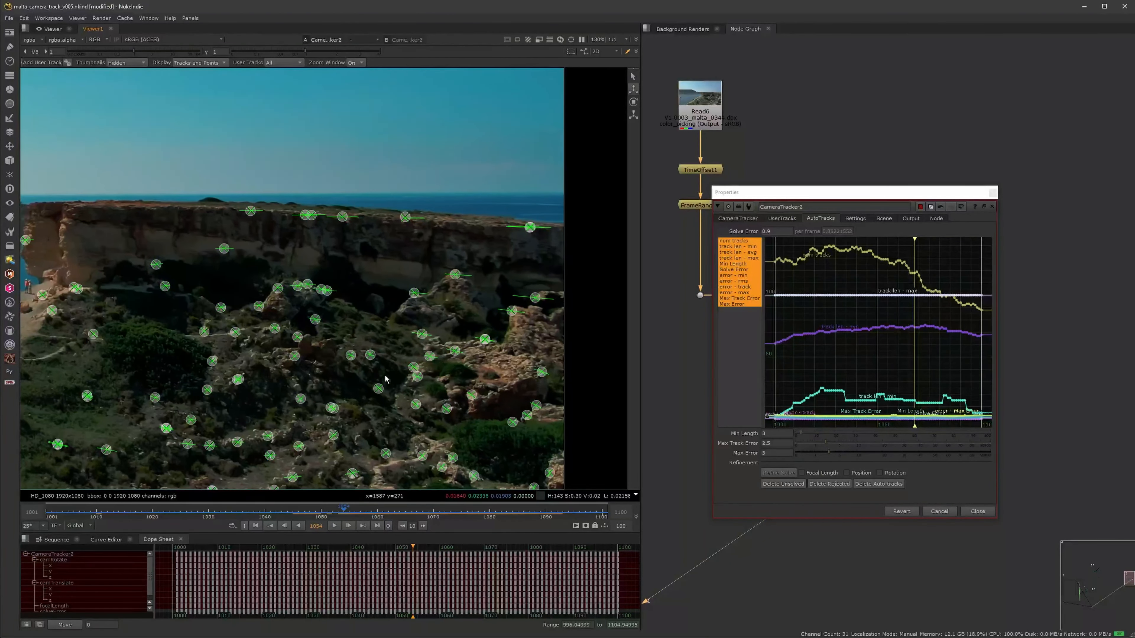
key("f")
scroll(600, 386, "up", 3)
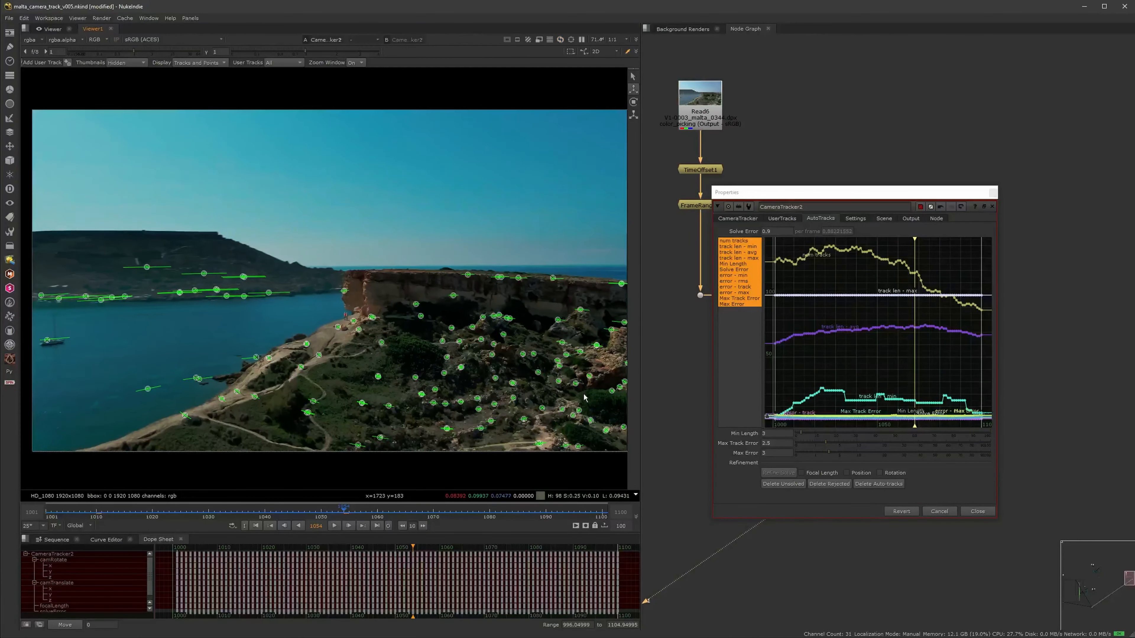
Set the Max Track Error to 2.2 and delete the rejected tracks.
left_click(770, 443)
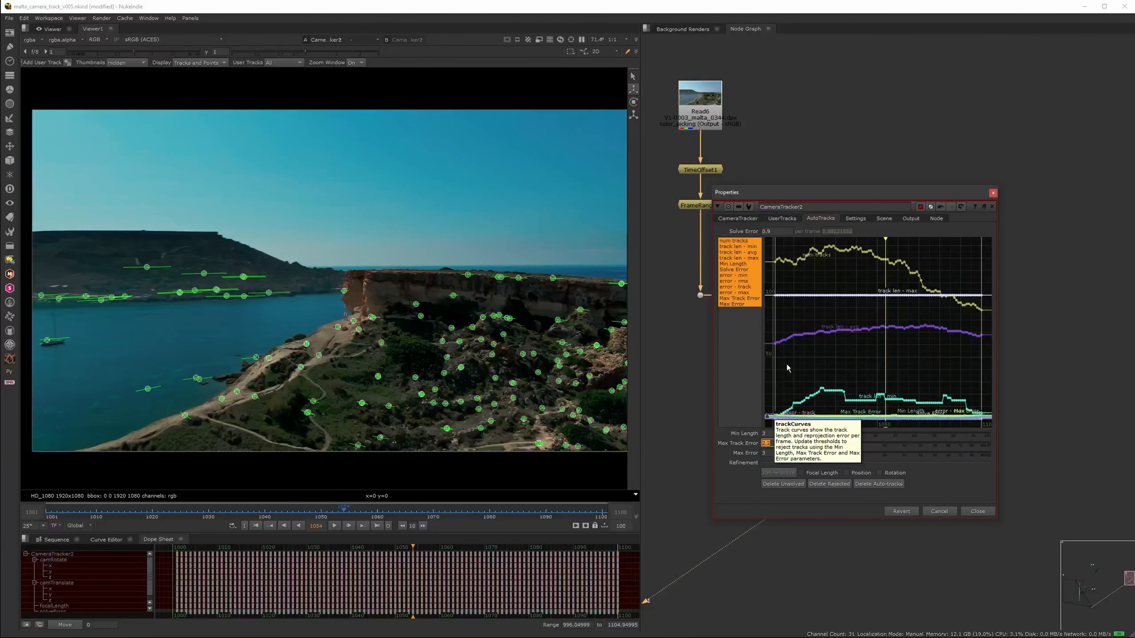
left_click(832, 486)
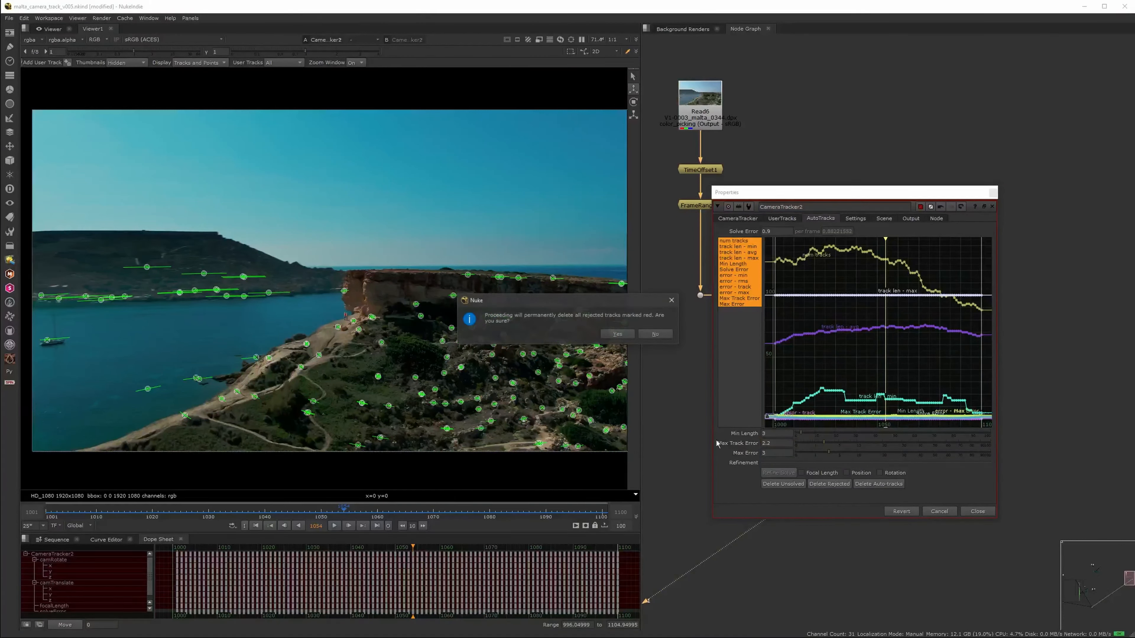
left_click(626, 338)
Set the Max Track Error to 2 and the Max Error to 2.5, and delete the rejected tracks.
left_click_drag(323, 509, 175, 509)
left_click_drag(772, 443, 743, 442)
type("2")
key("Tab")
key("Return")
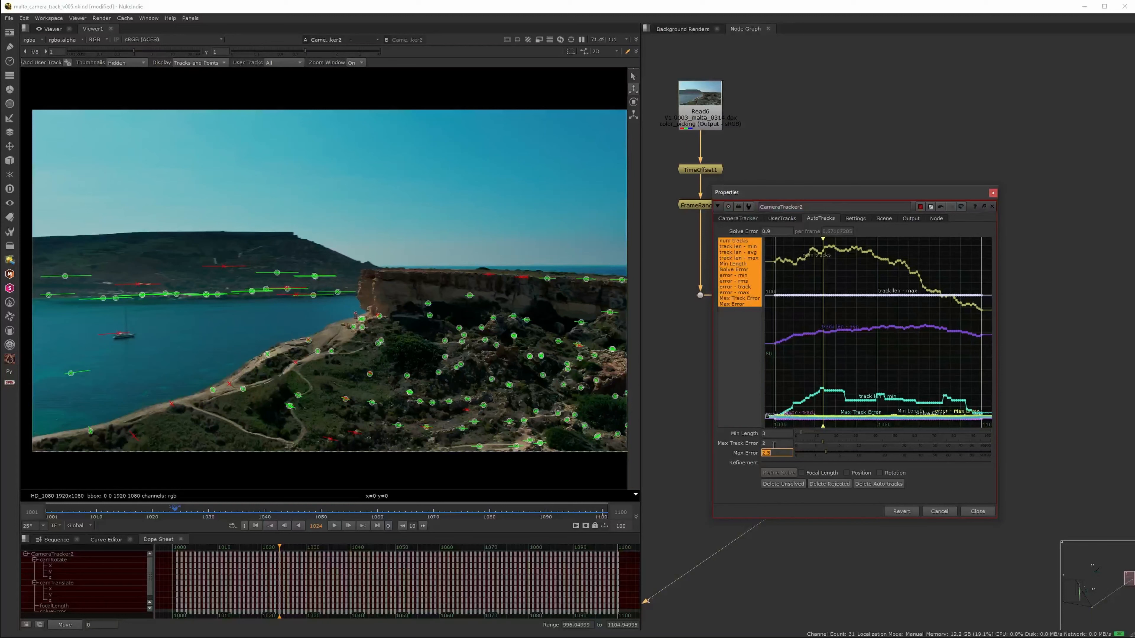
left_click(821, 487)
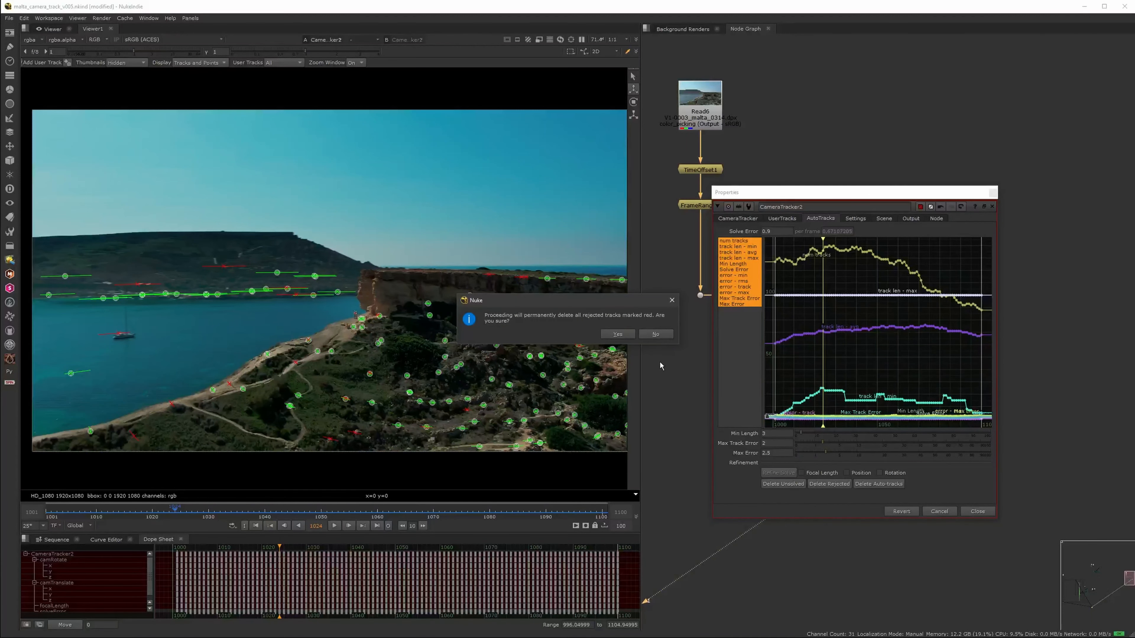
left_click(630, 339)
Examine the tracks along the cliff top near the clip's start, and check the remaining tracks through frame 1074.
left_click(61, 507)
left_click_drag(62, 507, 73, 507)
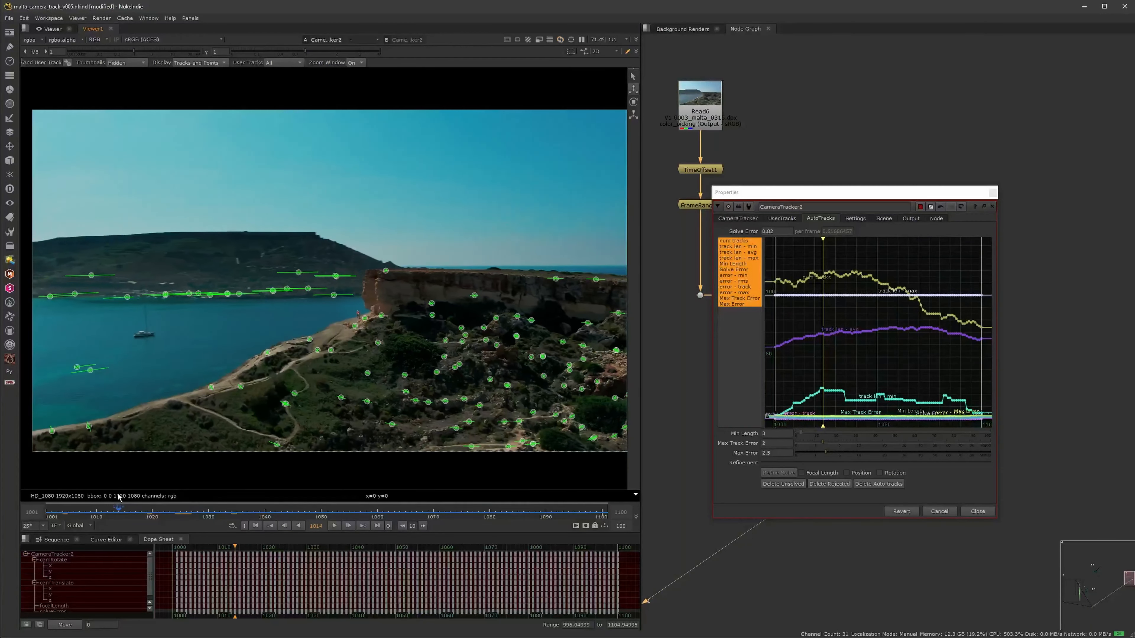
scroll(357, 353, "up", 10)
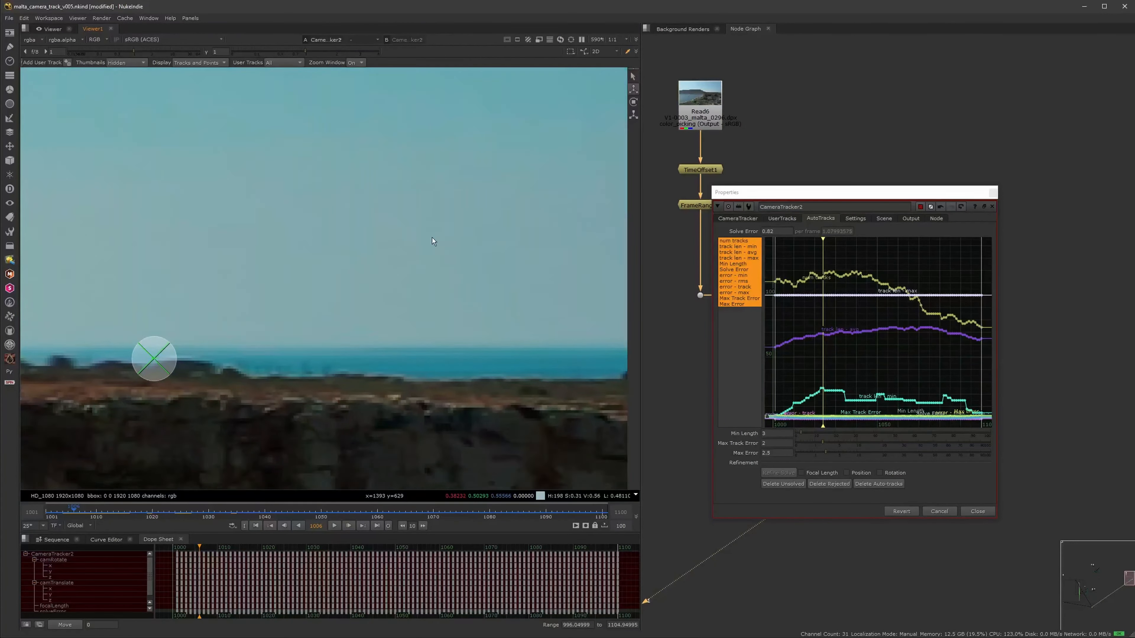
scroll(378, 376, "down", 3)
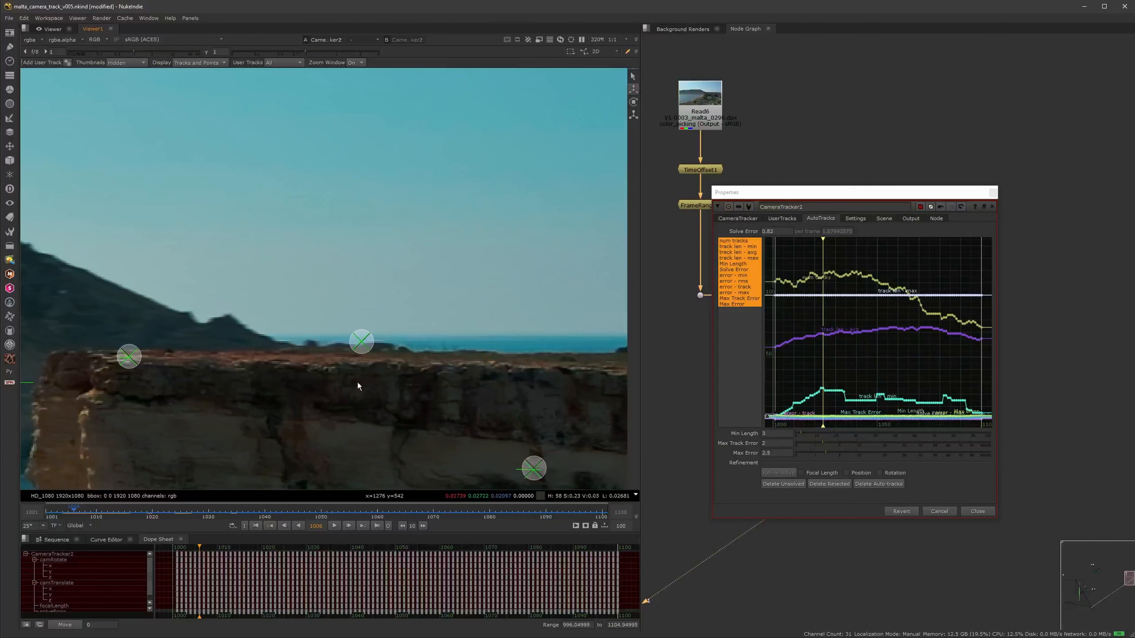
left_click(79, 509)
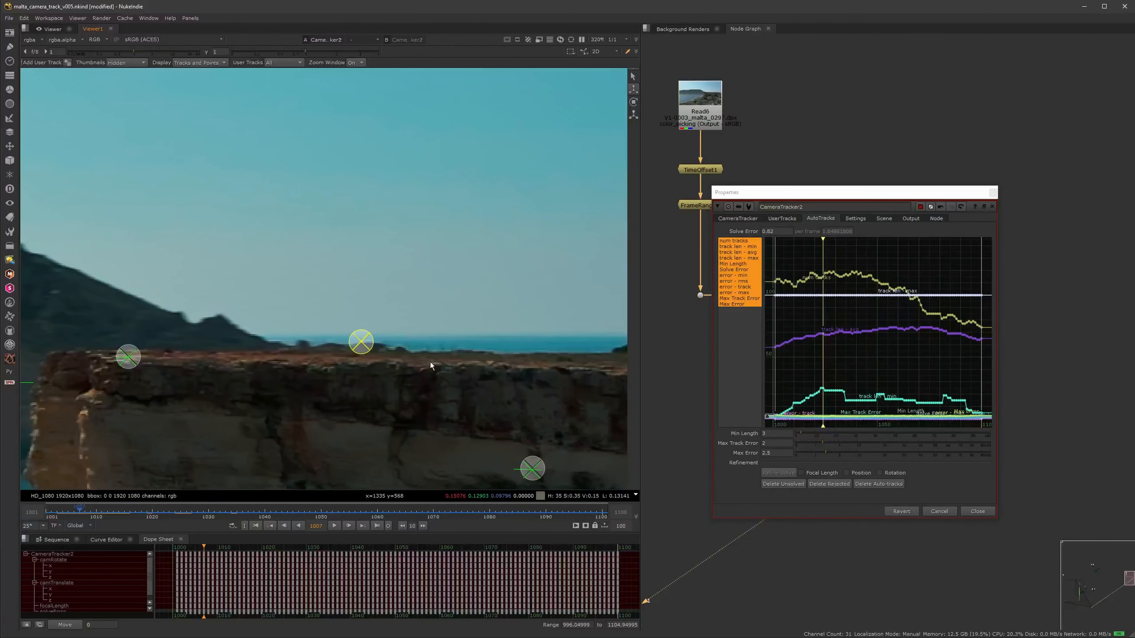
left_click_drag(92, 511, 456, 512)
scroll(444, 438, "down", 5)
scroll(503, 424, "up", 4)
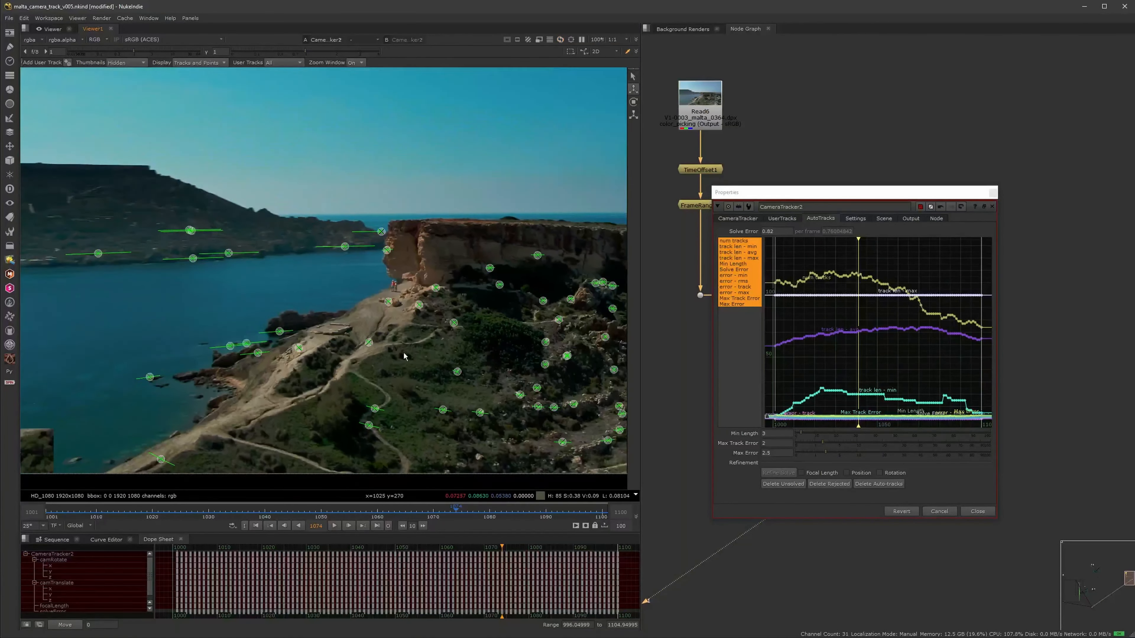
scroll(404, 356, "down", 2)
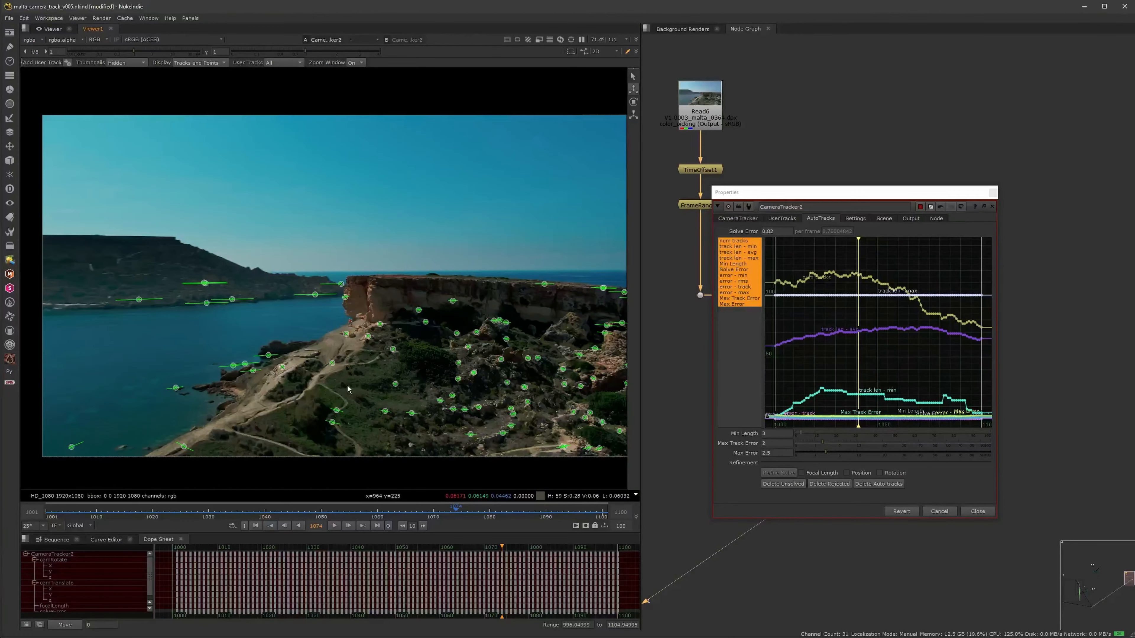
scroll(393, 374, "down", 1)
scroll(392, 372, "up", 2)
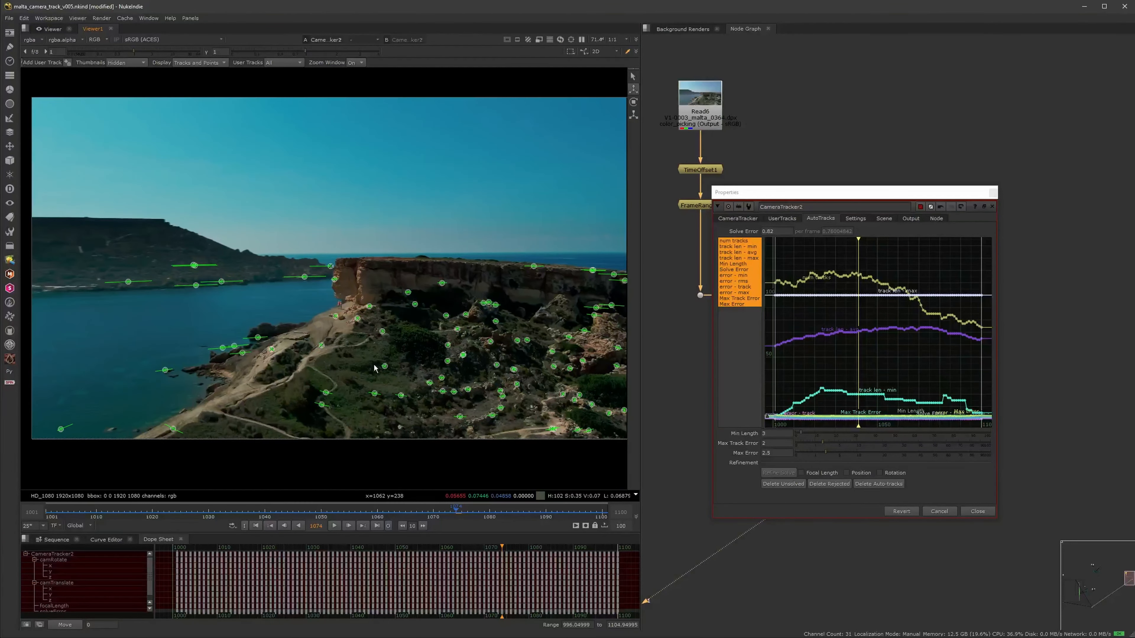
scroll(391, 369, "down", 2)
Update the camera solve over frames 1001–1100 and check its error and the tracks around frame 1063.
left_click(747, 220)
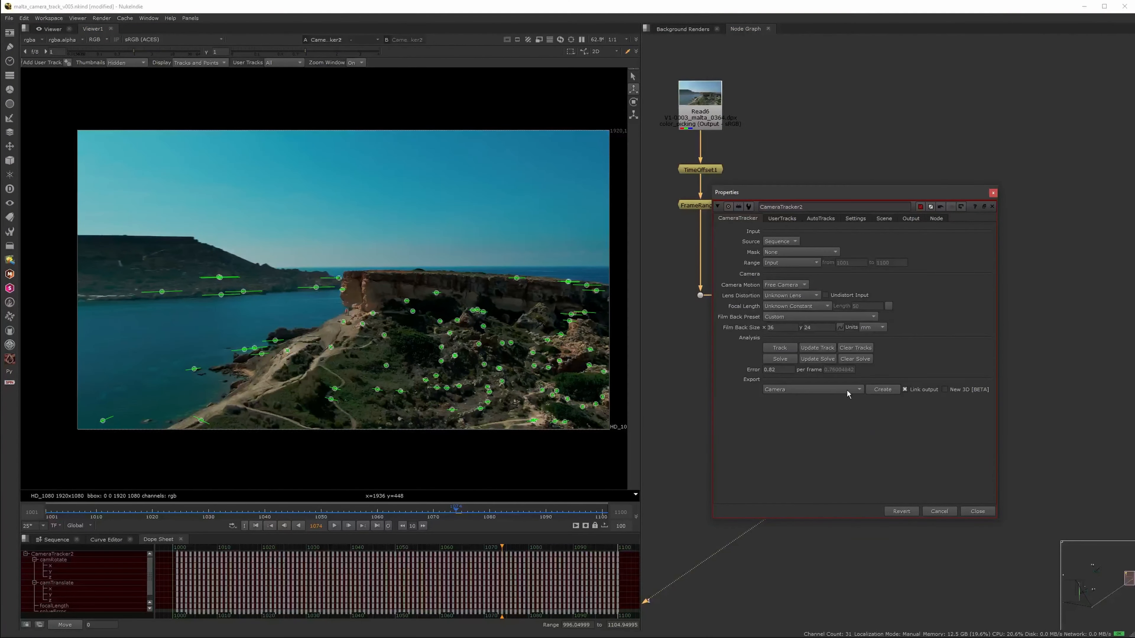
left_click(822, 363)
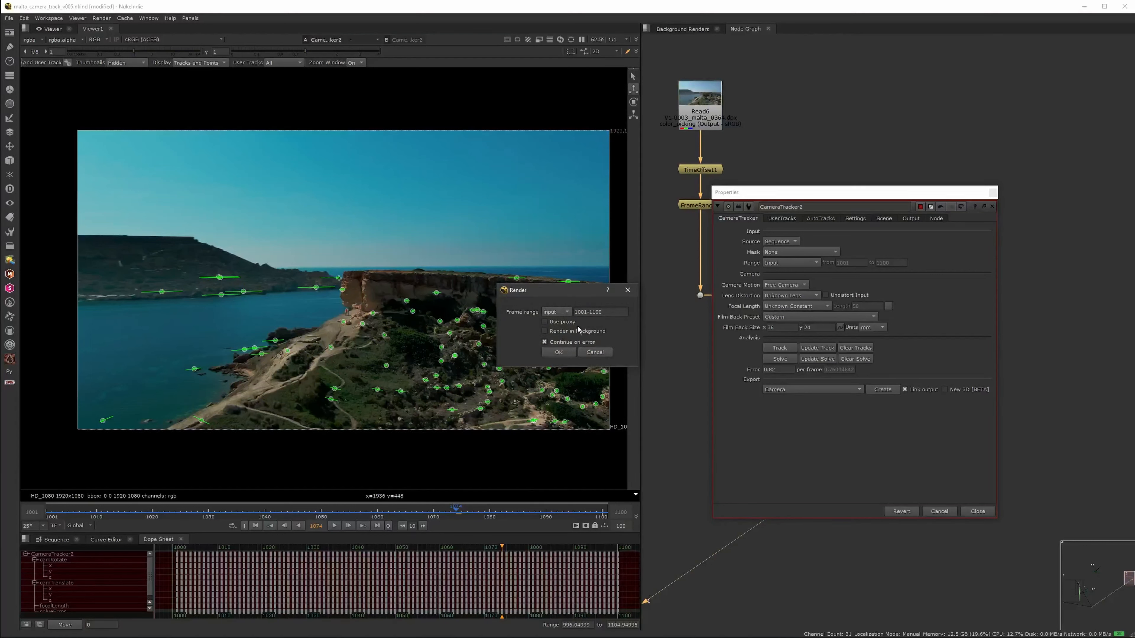
left_click(570, 355)
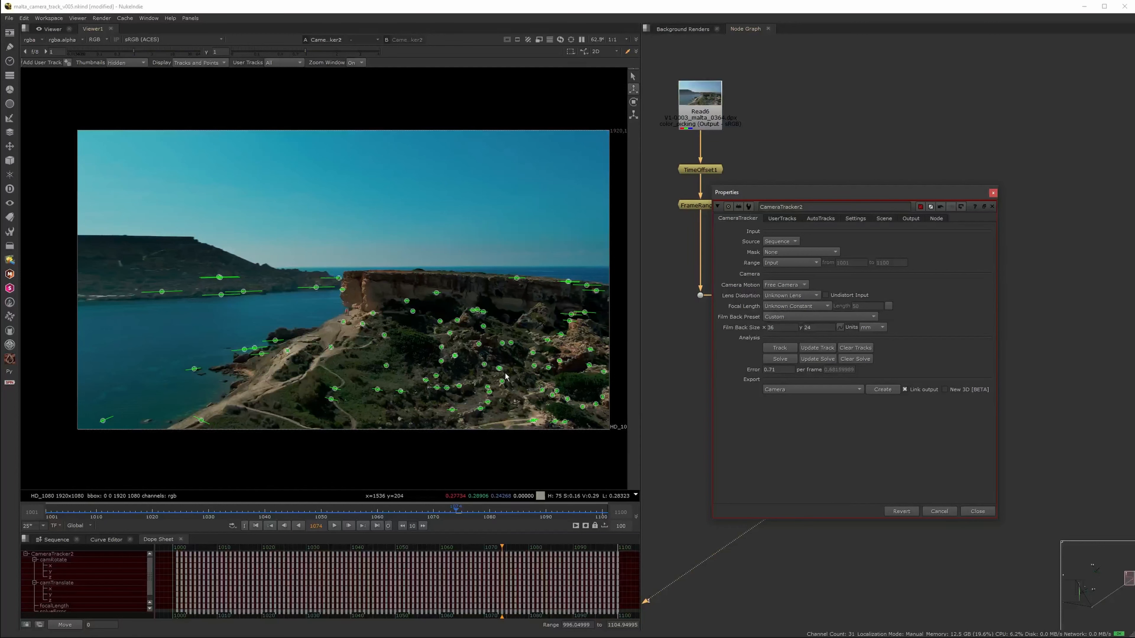
scroll(515, 370, "up", 3)
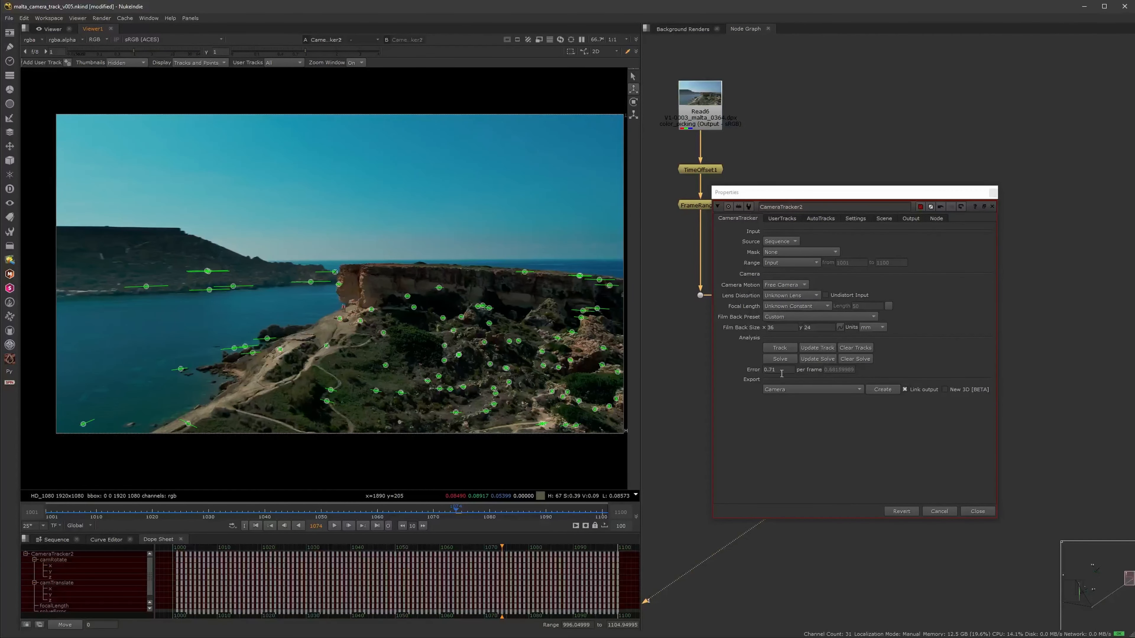
left_click_drag(779, 372, 749, 367)
left_click_drag(339, 511, 395, 501)
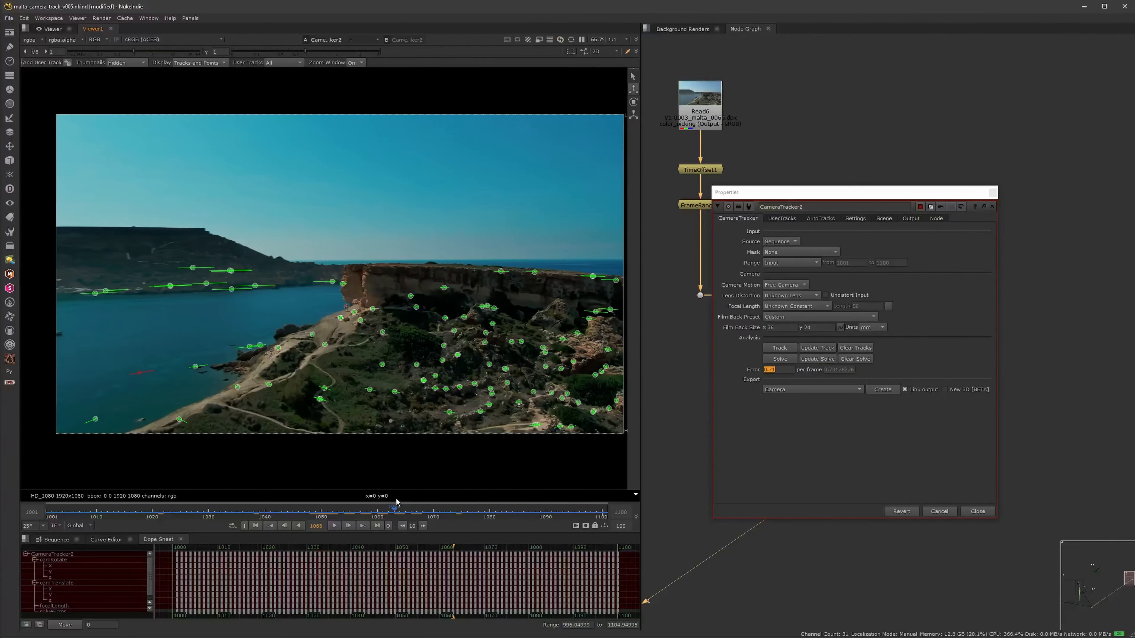
Delete the tracks rejected after the updated solve and check the remaining ones back to the early frames.
left_click(808, 220)
left_click(827, 483)
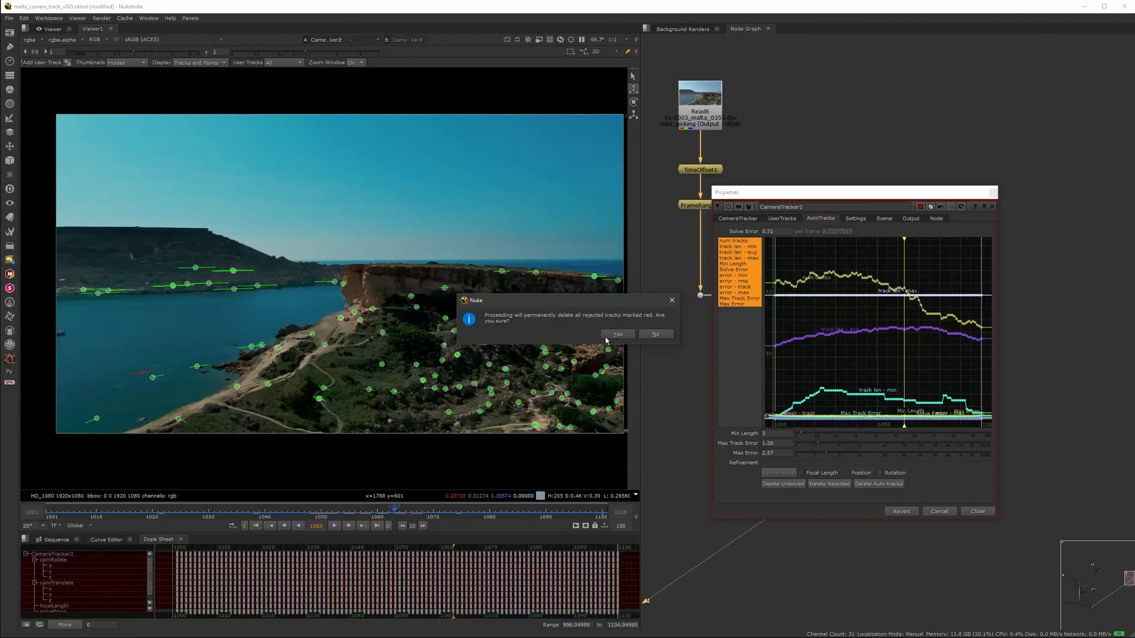
left_click(618, 335)
left_click_drag(415, 509, 177, 491)
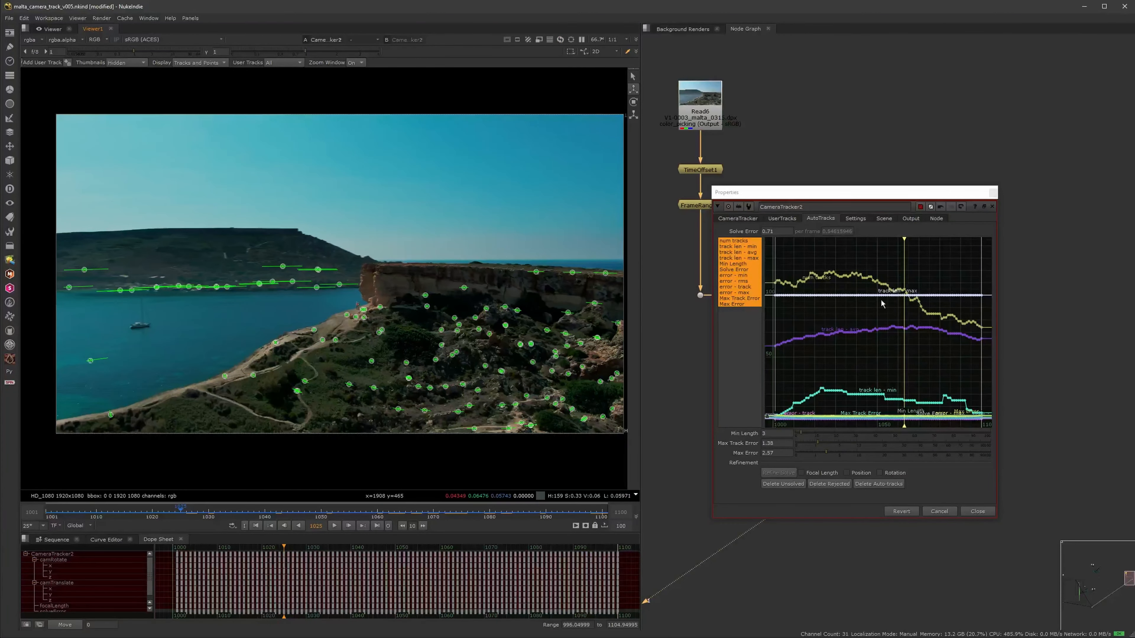
Export the CameraTracker2 solve as a Scene+ setup and close the tracker's properties.
left_click(991, 207)
middle_click_drag(1033, 468, 978, 349)
left_click(970, 341)
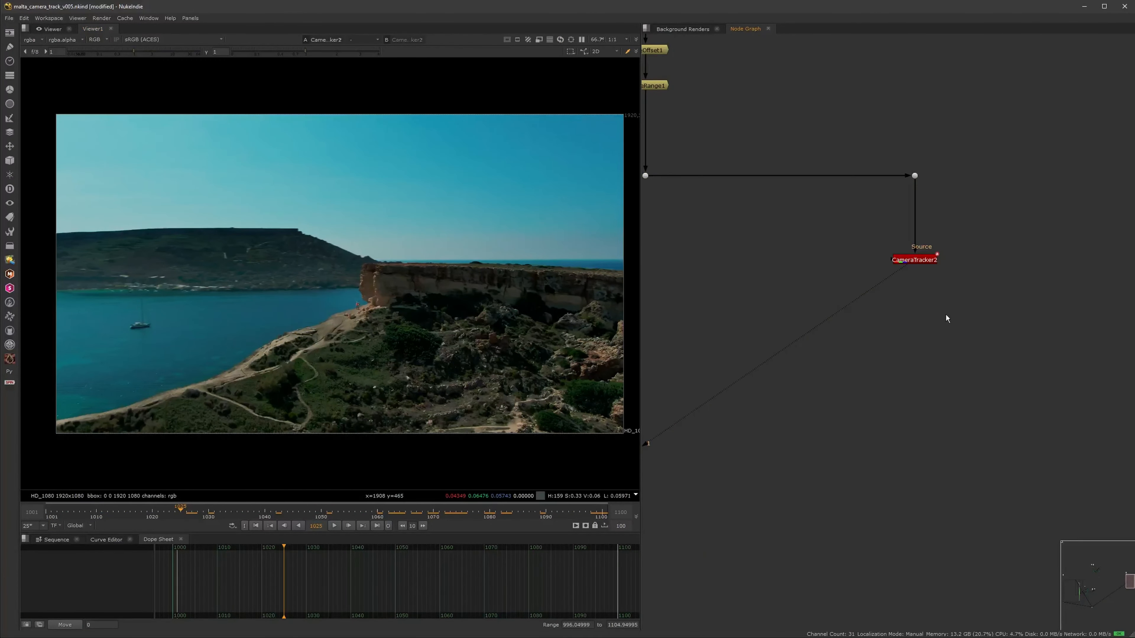
double_click(921, 263)
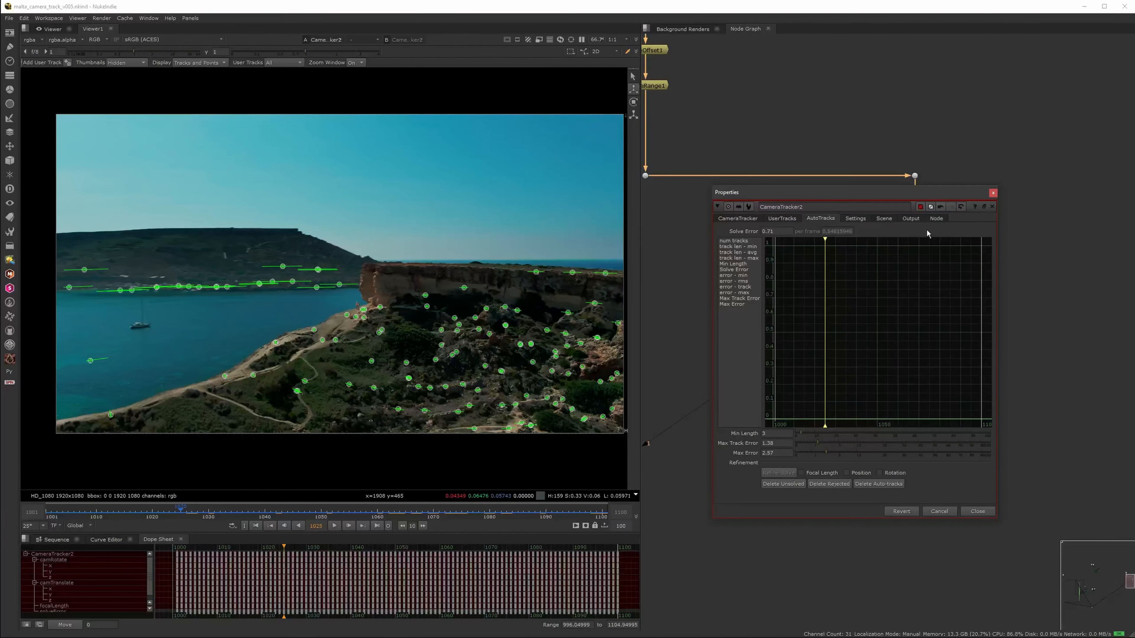
left_click(993, 193)
left_click(911, 249)
double_click(911, 249)
left_click(838, 387)
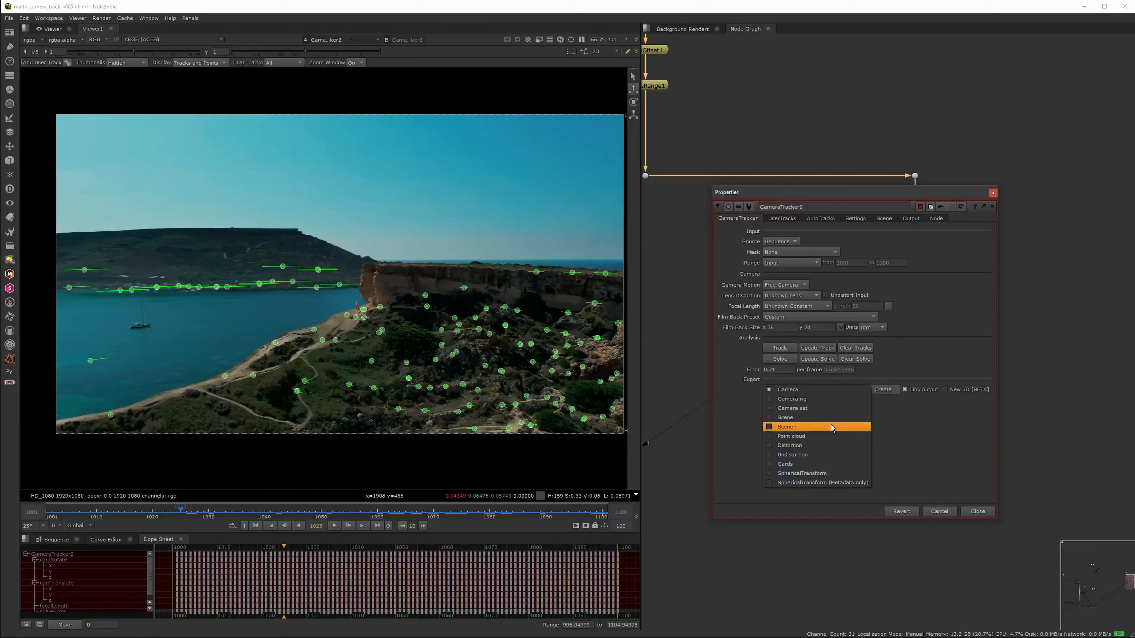
left_click(831, 426)
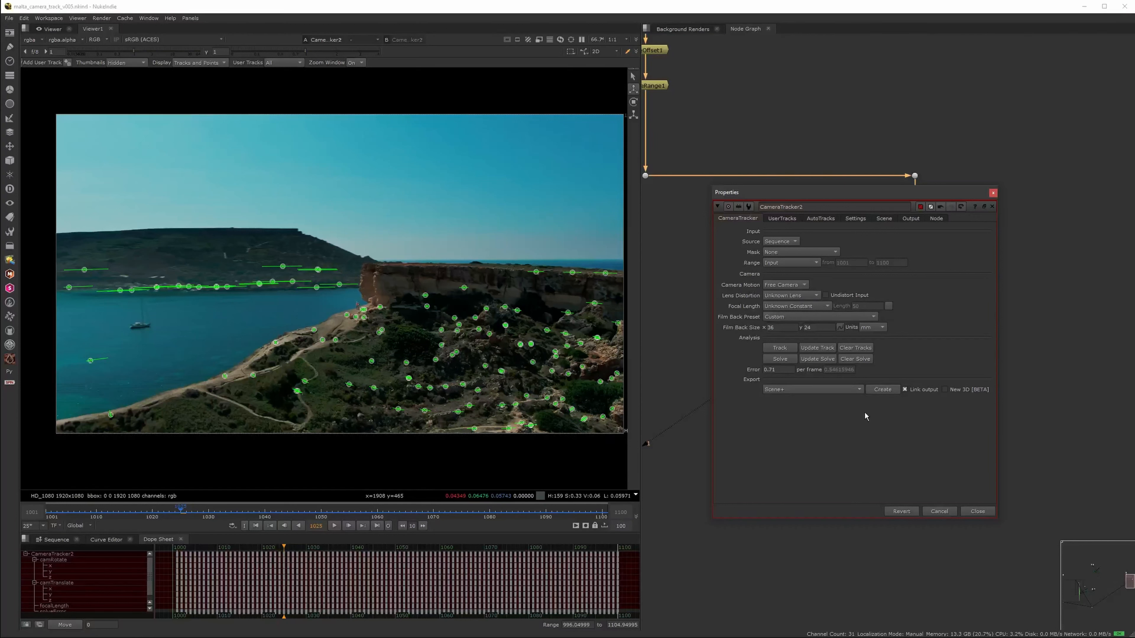
left_click(980, 513)
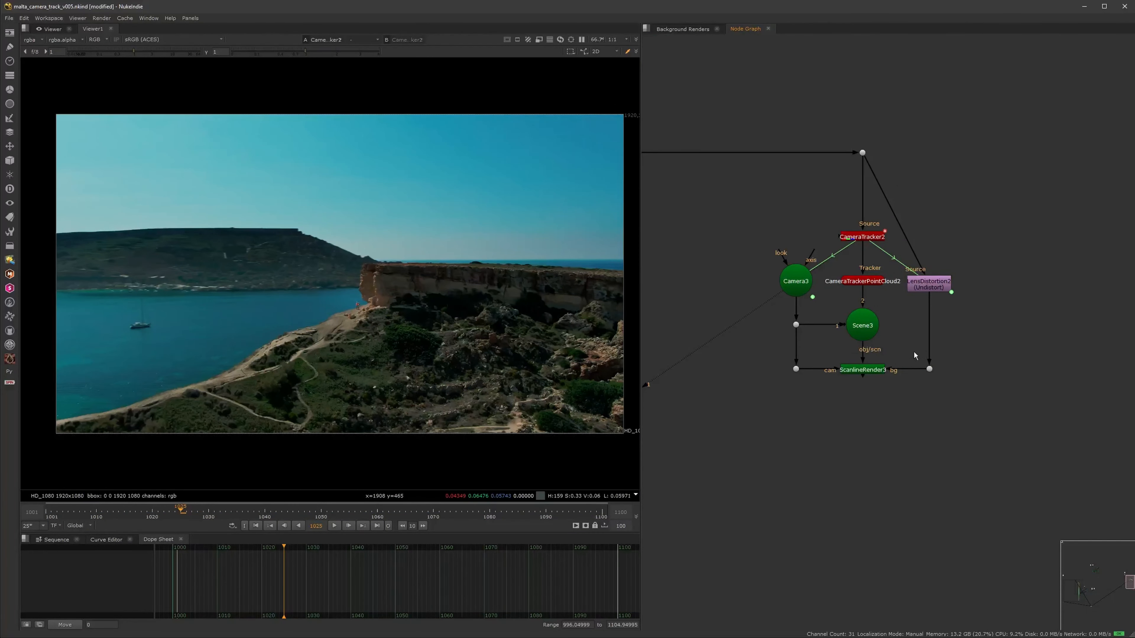
Move the Scene3 and ScanlineRender3 group well below the camera and point cloud, and detach its background input from the LensDistortion node.
scroll(878, 344, "down", 3)
middle_click_drag(855, 346, 849, 329)
left_click_drag(781, 380, 949, 300)
left_click_drag(866, 314, 870, 594)
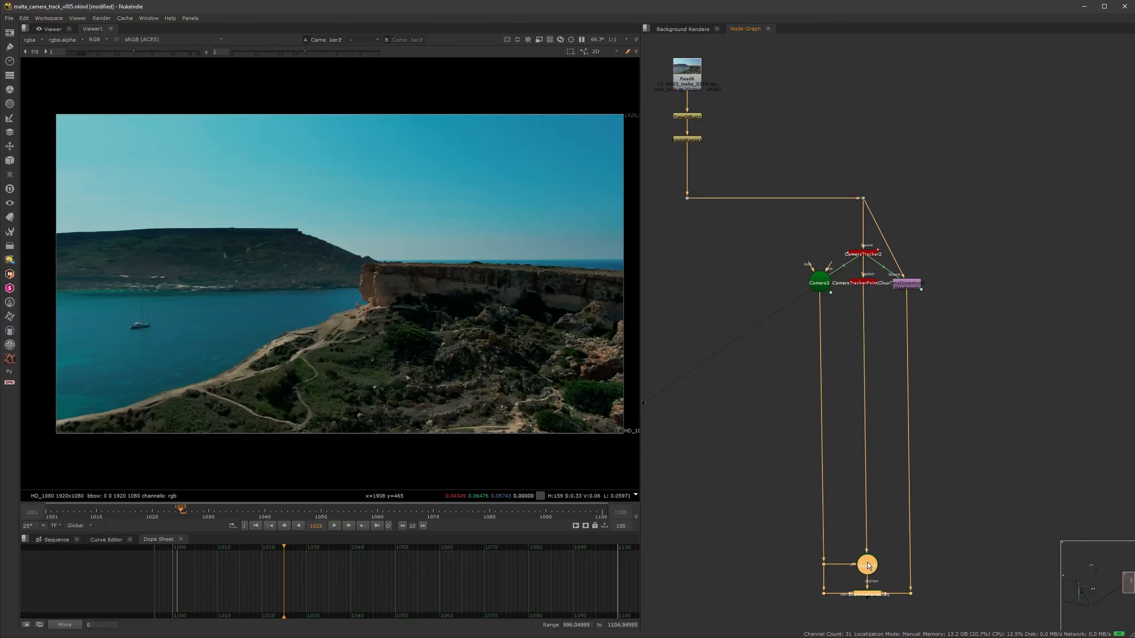
middle_click_drag(904, 588, 897, 377)
left_click_drag(860, 354, 856, 412)
left_click(917, 417)
Add a PointCloudGenerator node beside the tracked camera setup.
scroll(904, 423, "down", 3)
scroll(961, 331, "up", 3)
key("BackSpace")
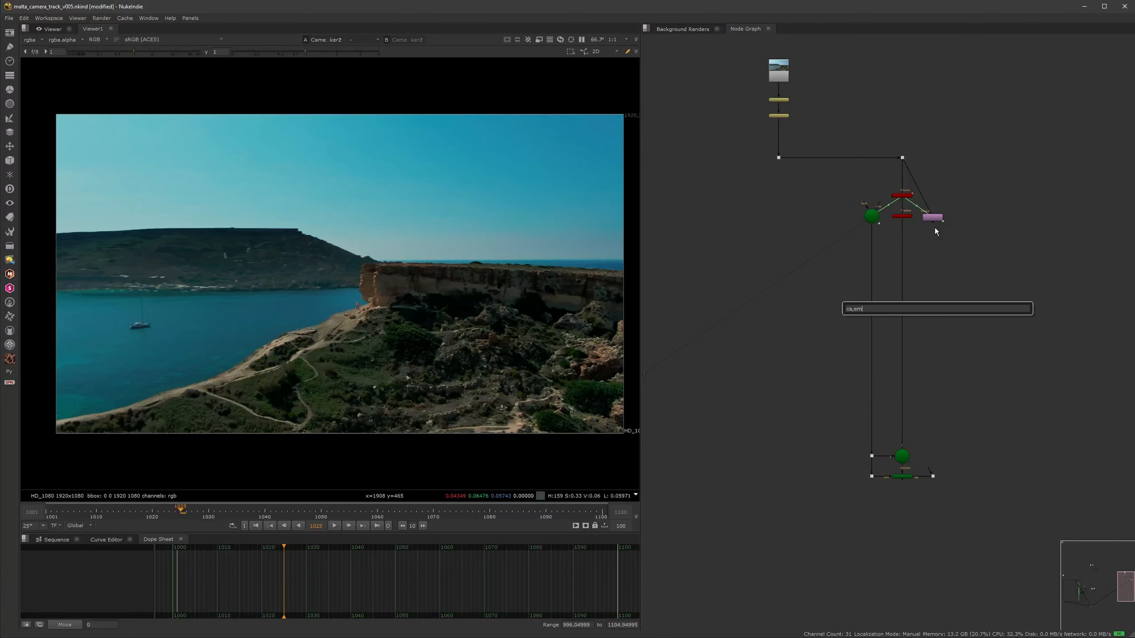
type("point")
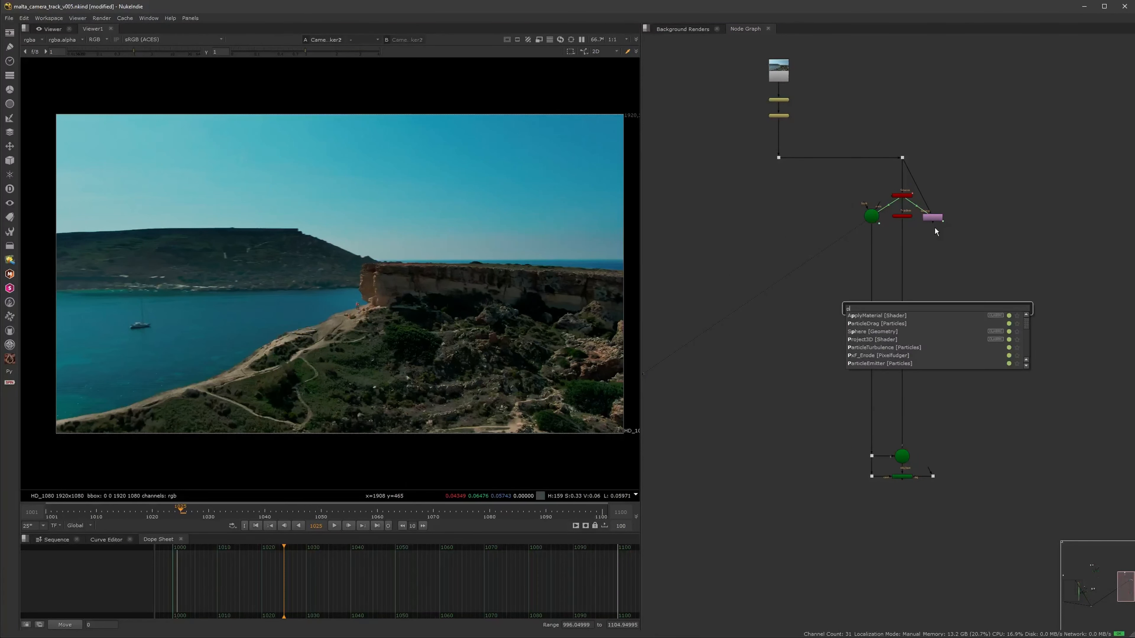
key("Down")
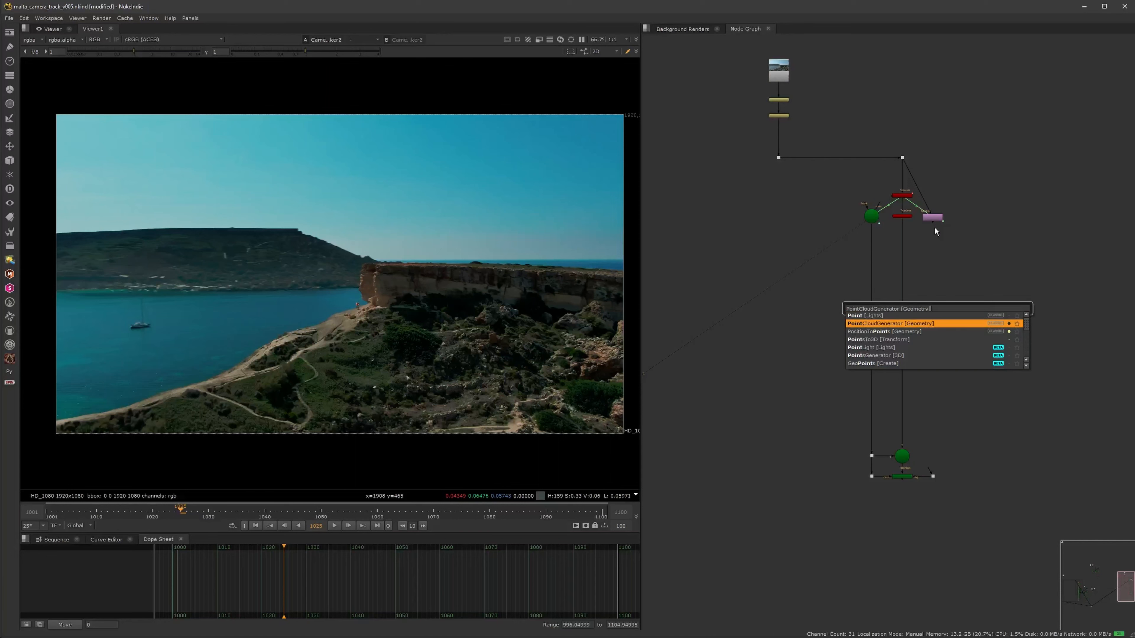
key("Return")
Connect the new generator's camera input to Camera3 and its source to the plate, routed squarely through a new dot.
left_click_drag(896, 213, 730, 227)
left_click_drag(935, 309, 819, 251)
middle_click_drag(804, 234, 851, 293)
scroll(892, 344, "up", 3)
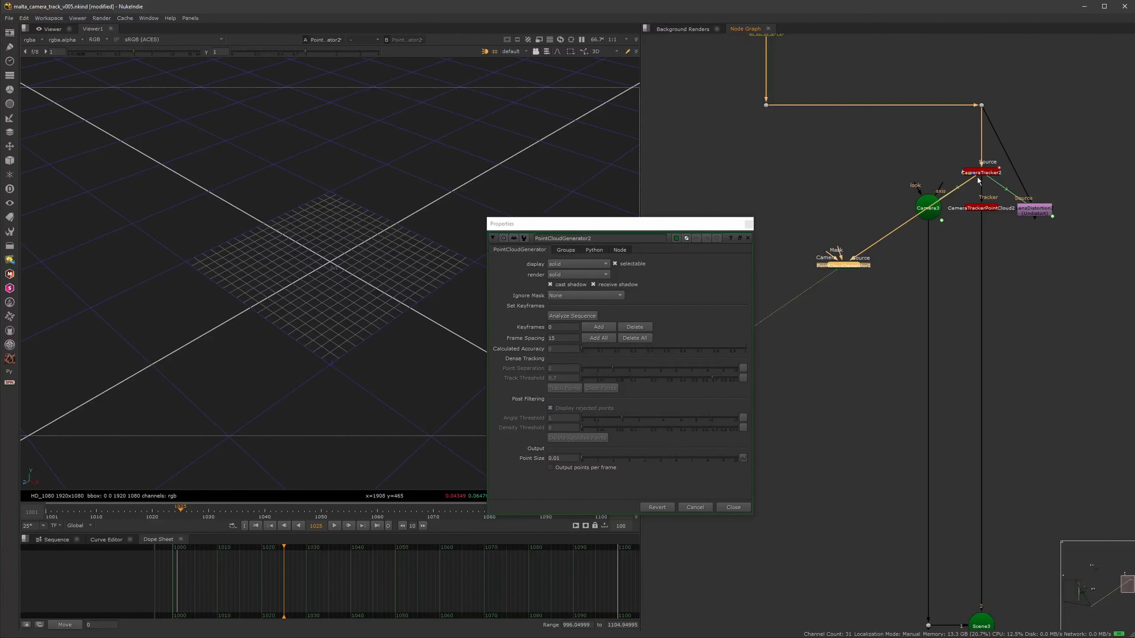
left_click_drag(971, 181, 767, 106)
left_click_drag(823, 251, 932, 207)
left_click_drag(857, 264, 883, 245)
middle_click_drag(867, 130, 879, 133)
left_click(885, 107, "ctrl")
left_click_drag(797, 122, 882, 105)
left_click(899, 236)
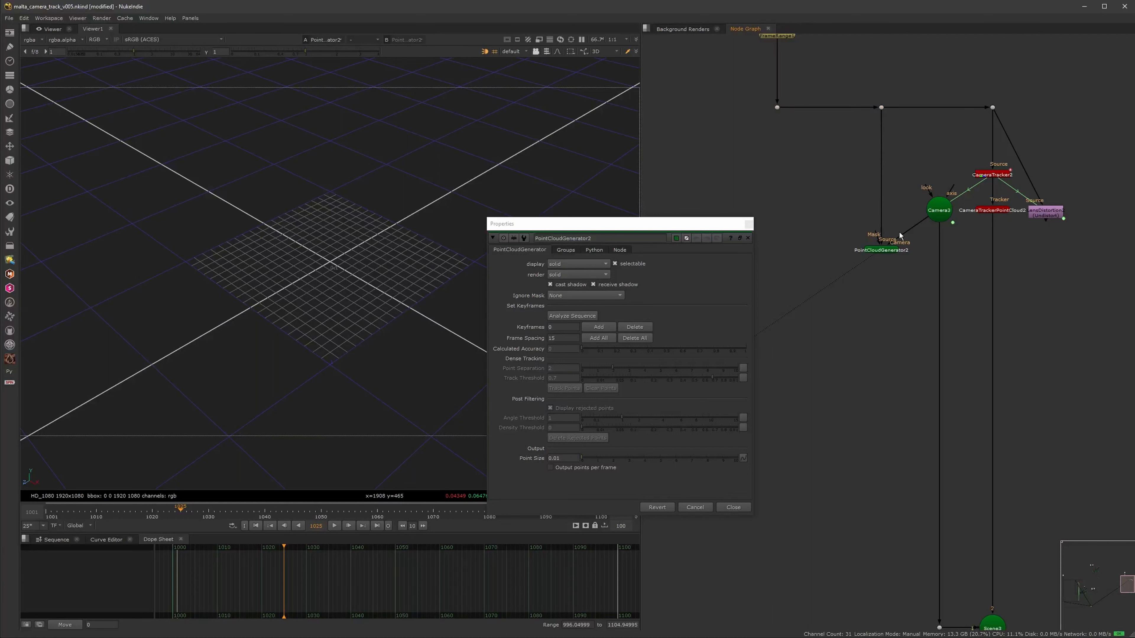
Check the generator's output in the 2D view and go to frame 1001.
left_click(894, 253)
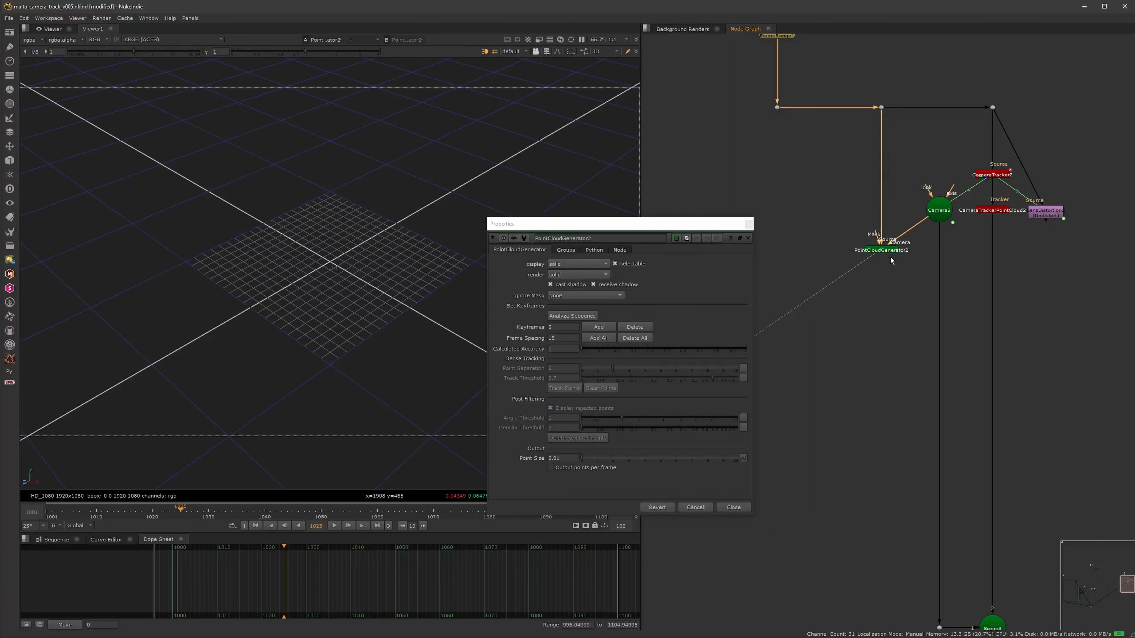
key("Tab")
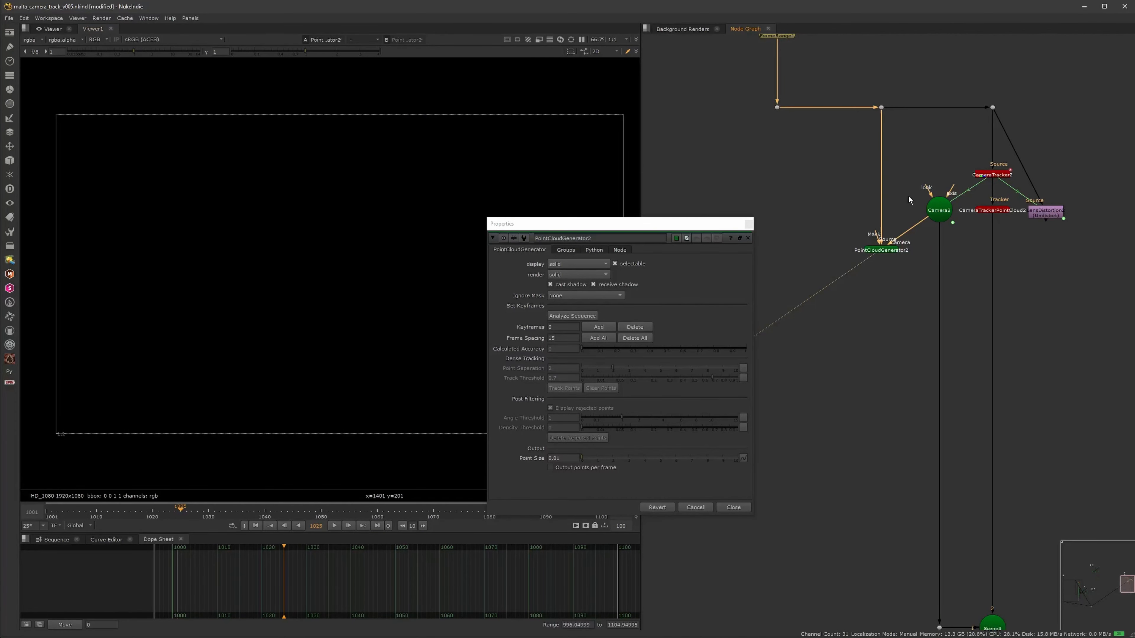
left_click(882, 108)
key("Tab")
left_click_drag(254, 509, 226, 510)
left_click(259, 526)
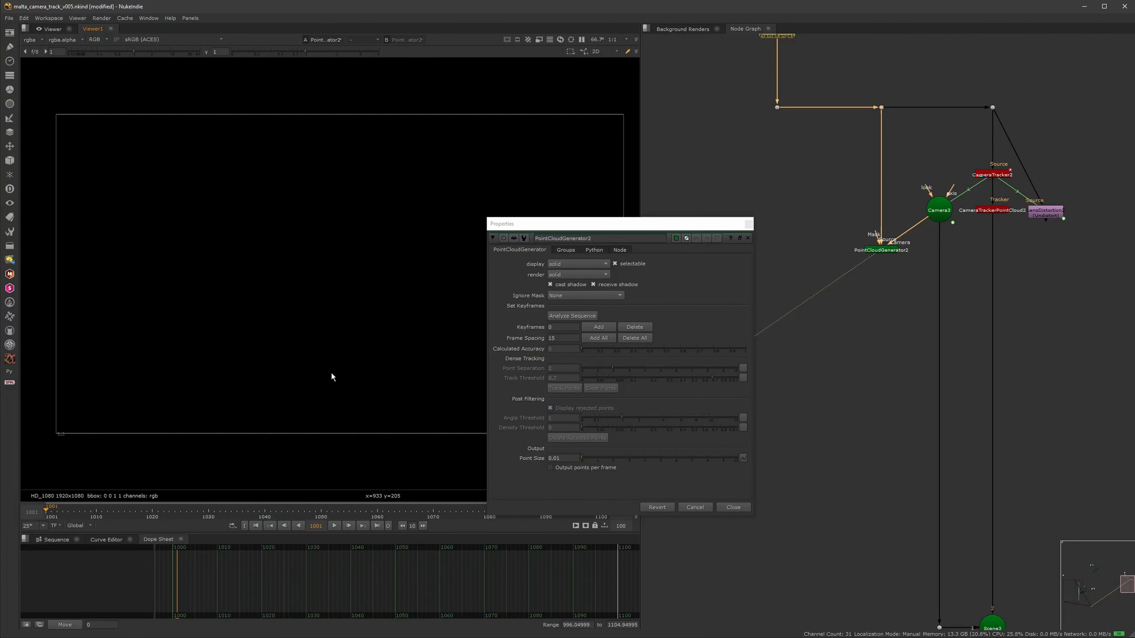
View PointCloudGenerator2 in 3D, reopen its properties clear of the viewer and play the sequence from frame 1001.
left_click(750, 224)
left_click(788, 127)
left_click_drag(823, 77, 765, 139)
key("1")
left_click_drag(812, 282, 923, 237)
key("1")
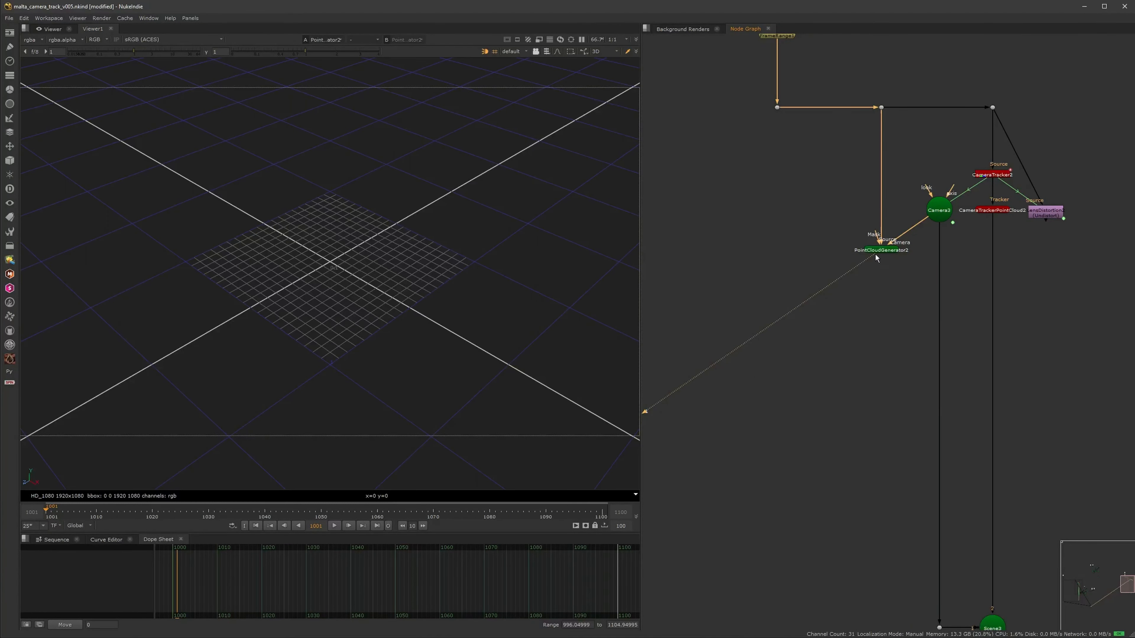
double_click(878, 251)
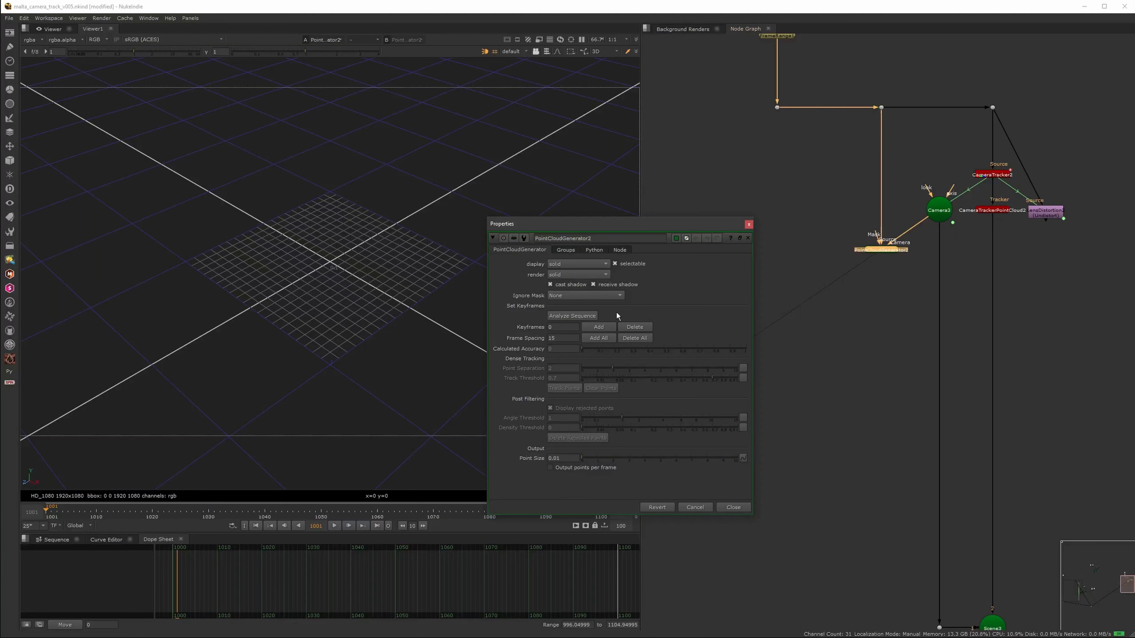
left_click_drag(649, 225, 732, 182)
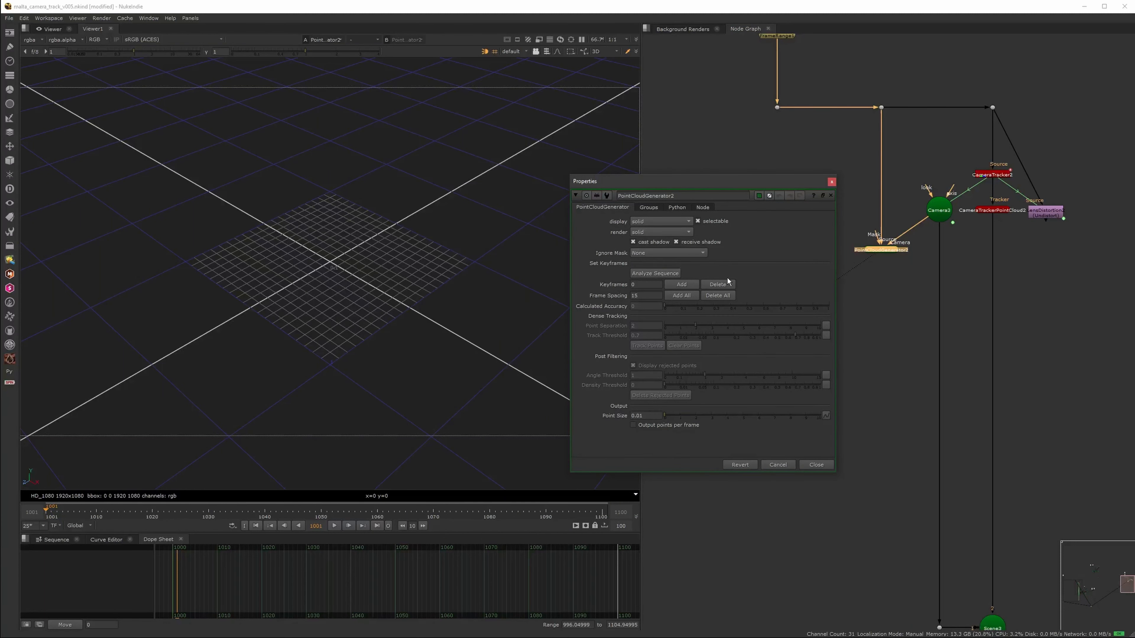
key("l")
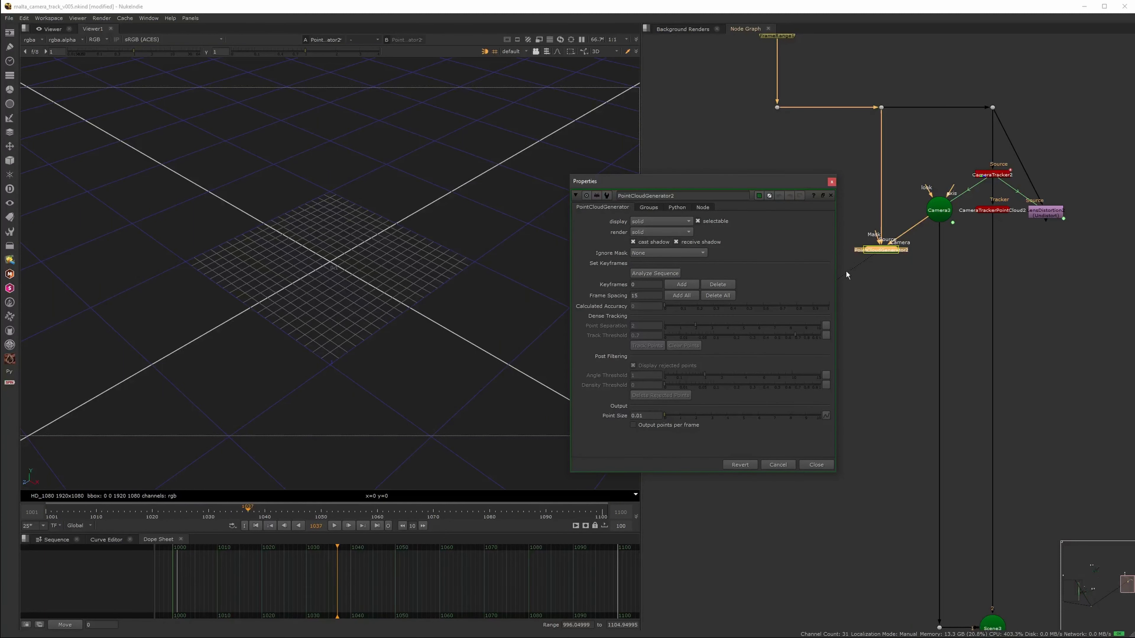
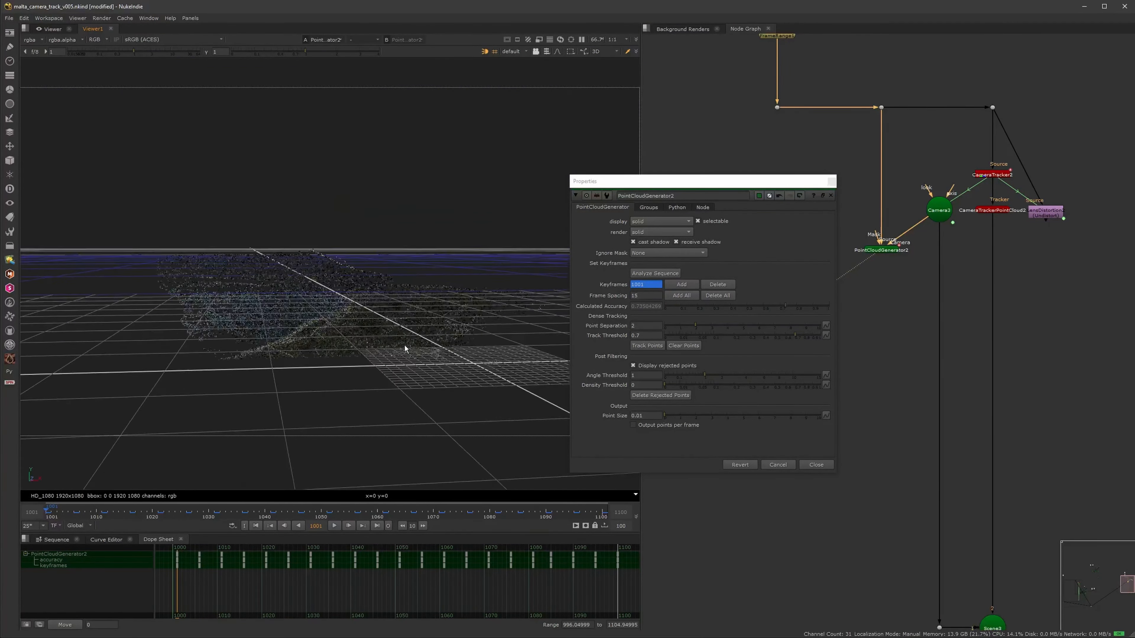
Hide the 3D grid and examine the tracked point cloud from several angles.
left_click(494, 52)
left_click_drag(485, 110, 424, 341, "ctrl")
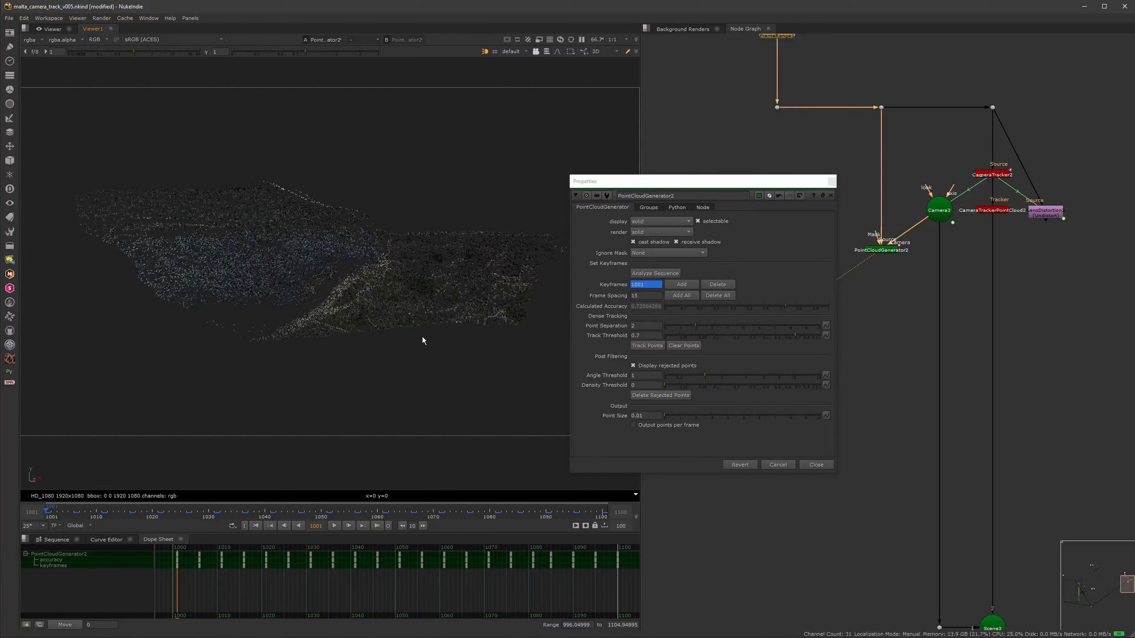
left_click_drag(492, 377, 329, 488, "ctrl")
left_click(305, 507)
left_click_drag(348, 425, 445, 333, "ctrl")
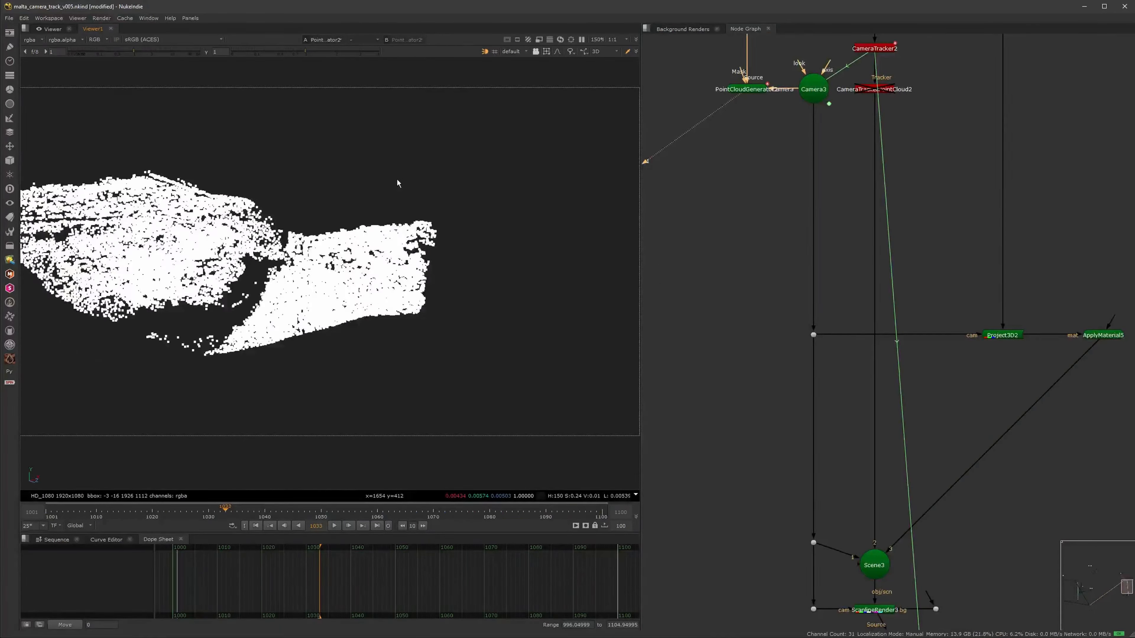
Select the points of the cliff and the slope in front of it, leaving out the lower foreground, and check the selection's coverage.
left_click_drag(398, 183, 275, 202, "ctrl")
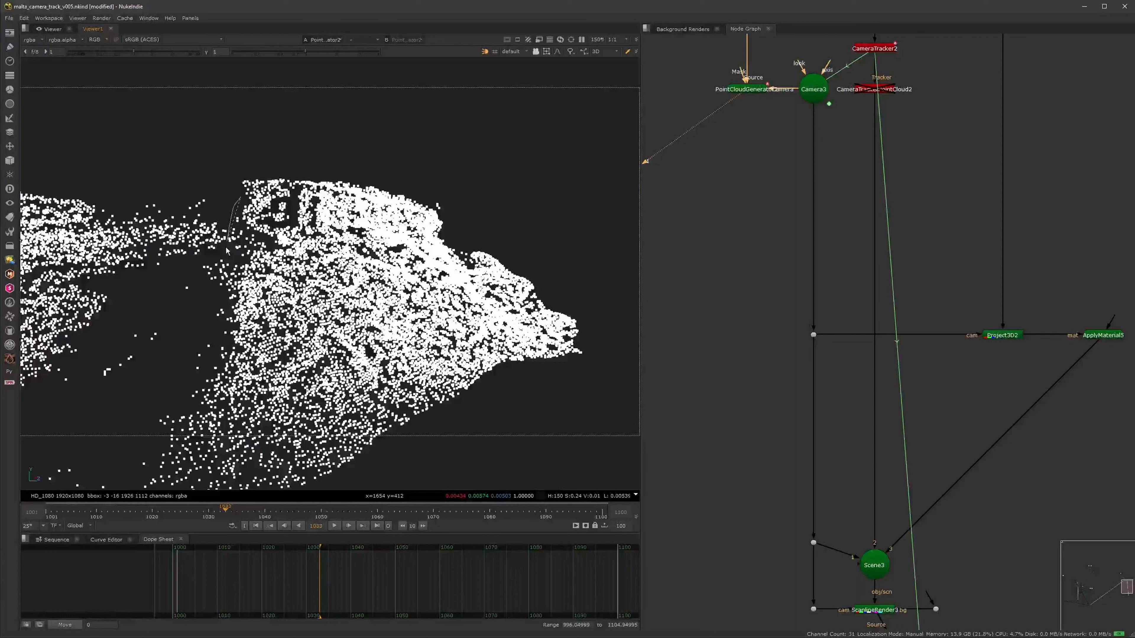
mouse_move(207, 295)
left_mouse_down()
mouse_move(251, 351)
mouse_move(436, 332)
mouse_move(481, 269)
mouse_move(442, 222)
left_mouse_up()
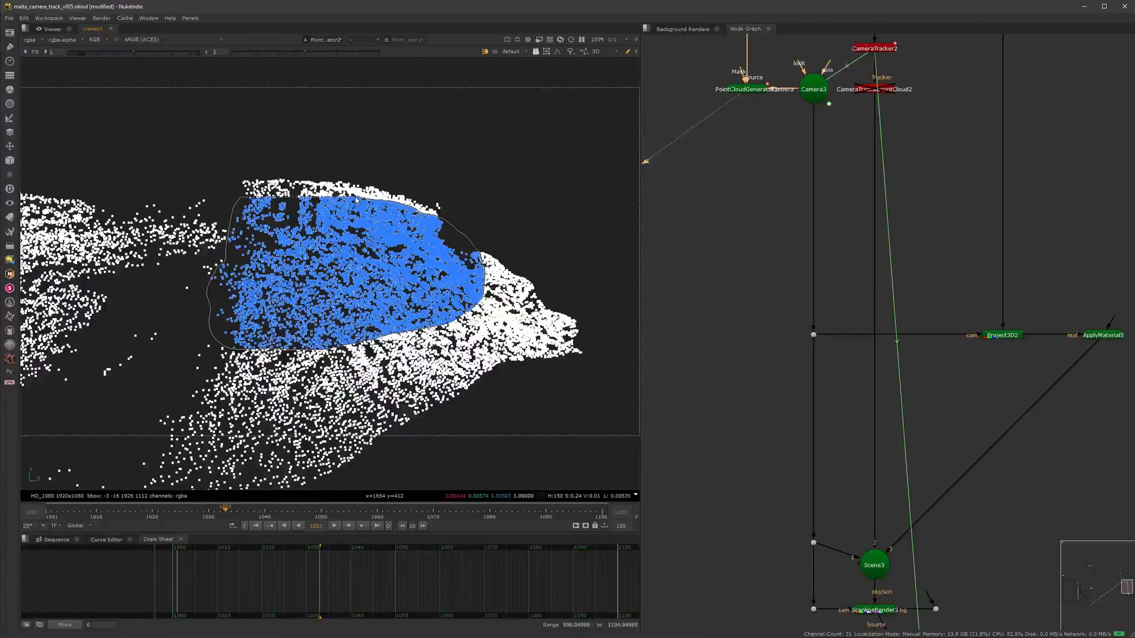
left_click_drag(251, 192, 242, 196)
mouse_move(268, 242)
left_mouse_down("ctrl")
mouse_move(494, 273)
mouse_move(479, 273)
left_mouse_up("ctrl")
middle_click_drag(479, 272, 493, 273)
scroll(491, 275, "up", 2)
left_click_drag(483, 293, 412, 267, "shift")
left_click_drag(497, 269, 495, 272, "shift")
left_click_drag(286, 264, 478, 256, "ctrl")
scroll(304, 263, "up", 4)
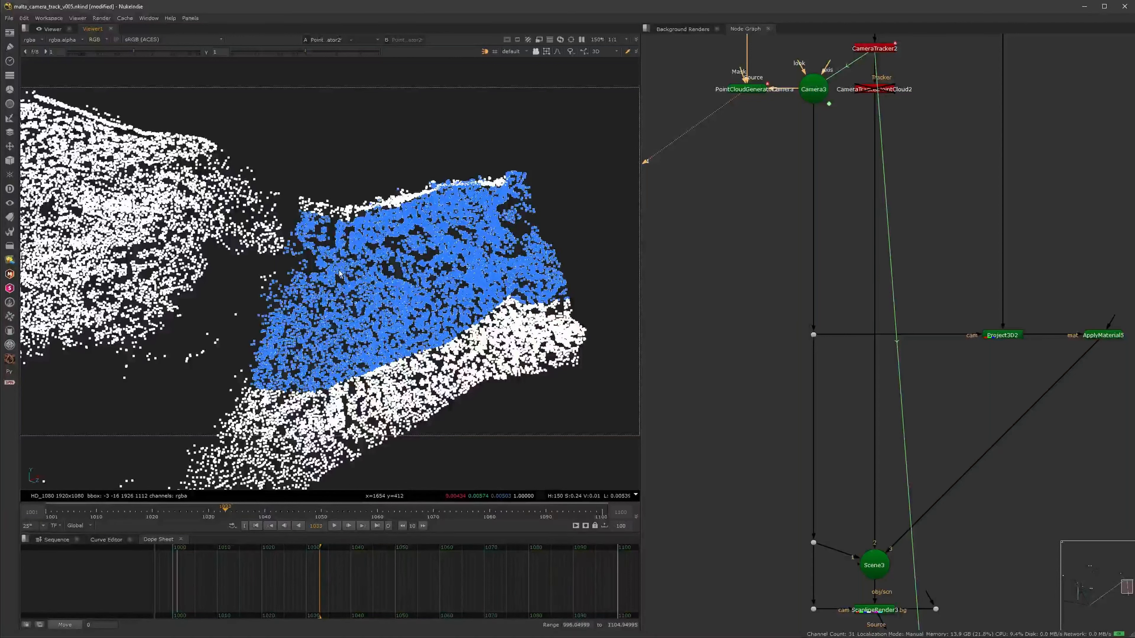
Replace the generator's existing point group with a new group made from the selected cliff points.
double_click(757, 90)
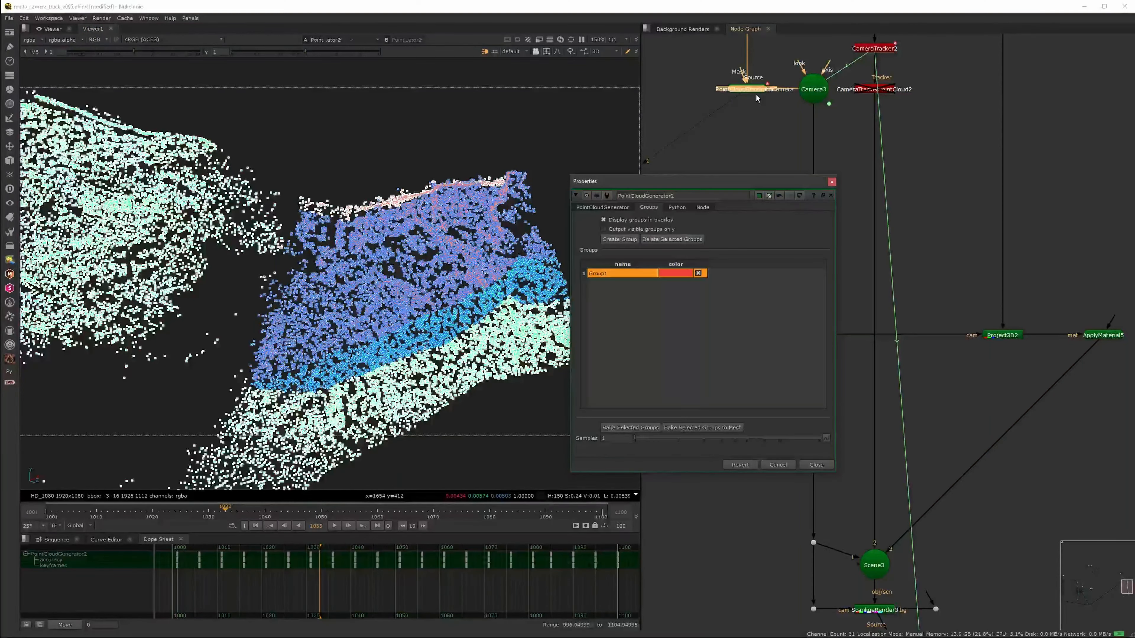
left_click(656, 243)
left_click(629, 240)
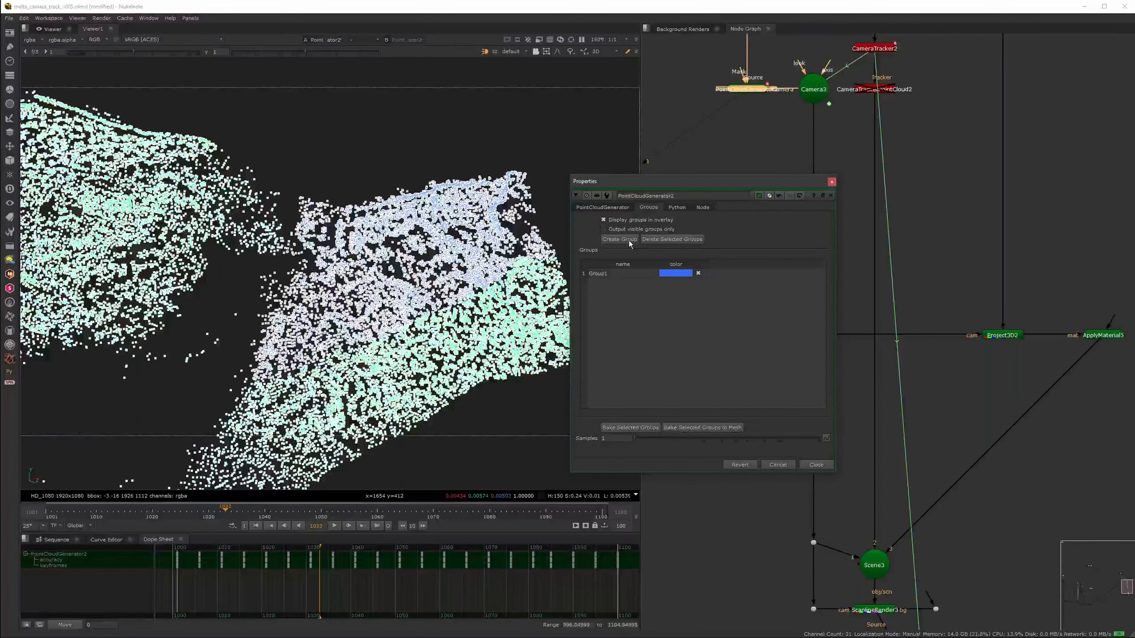
Bake Group1 to a mesh, close the generator's properties and view the baked mesh, placed below the generator.
left_click(626, 272)
left_click(687, 428)
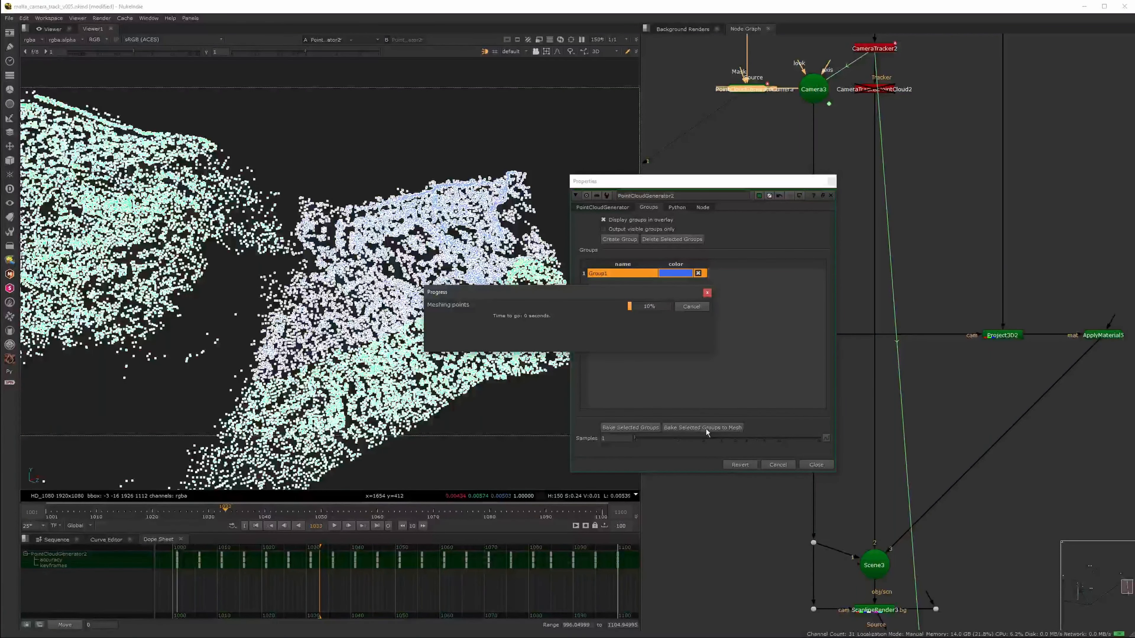
left_click(831, 181)
left_click_drag(764, 94, 770, 192)
key("1")
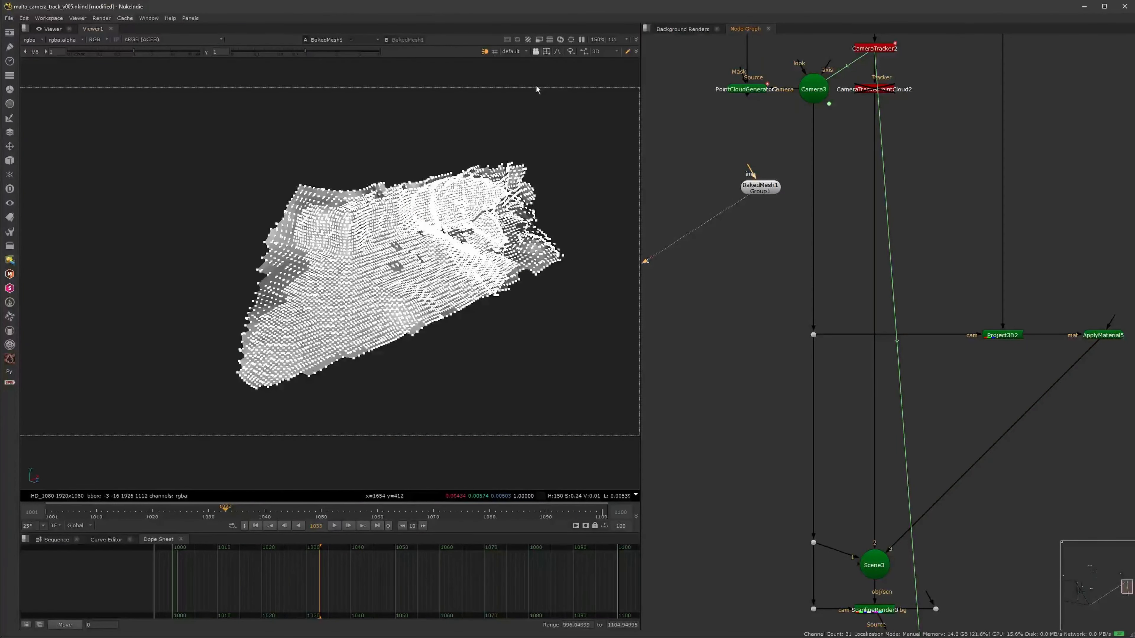
Turn off the vertex display in the 3D viewer and inspect the shaded cliff mesh.
left_click(545, 51)
left_click(550, 64)
left_click_drag(594, 242, 559, 252, "ctrl")
Place BakedMesh1 above ApplyMaterial5, connect it as the geometry input and view the projected result at ScanlineRender3.
middle_click_drag(841, 271, 786, 255)
scroll(785, 256, "down", 3)
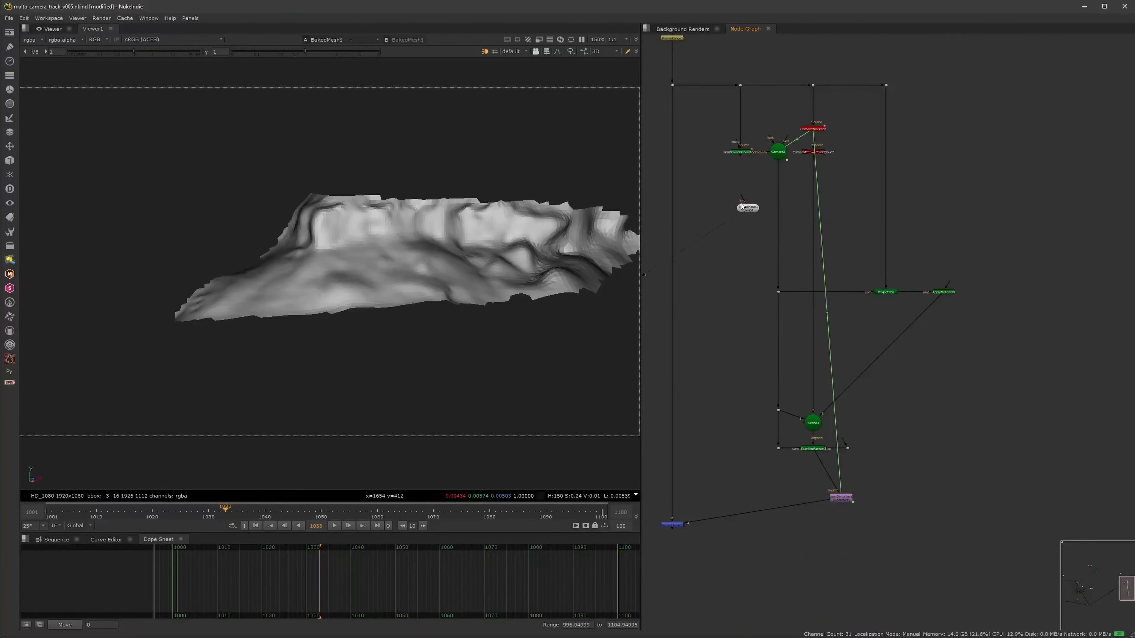
left_click_drag(741, 203, 953, 276)
middle_click_drag(954, 276, 912, 266)
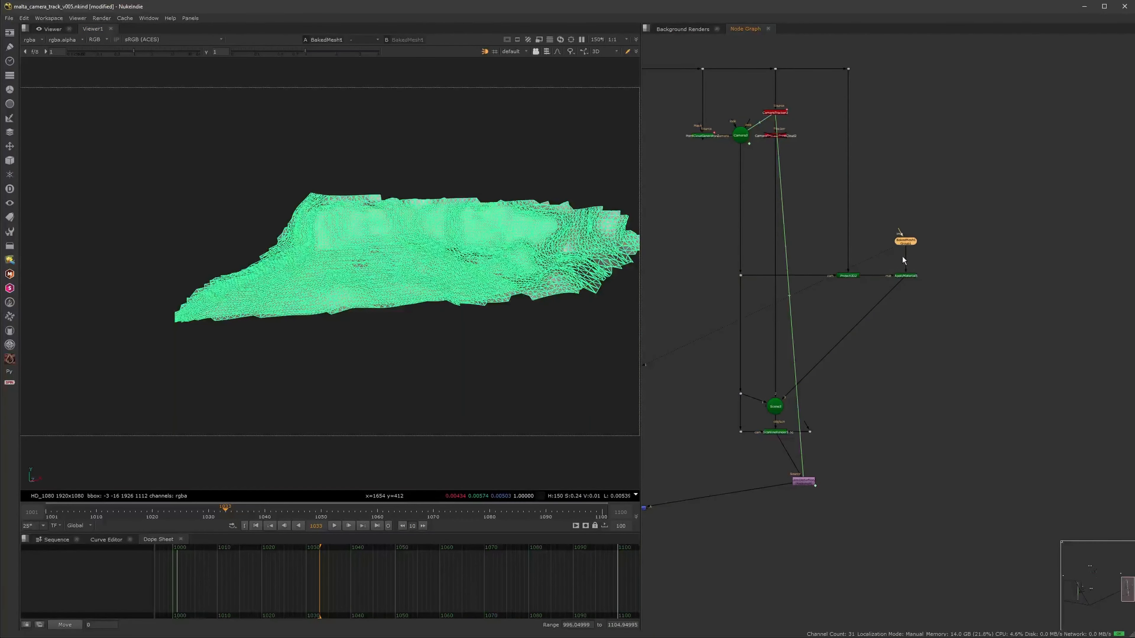
left_click(781, 431)
key("1")
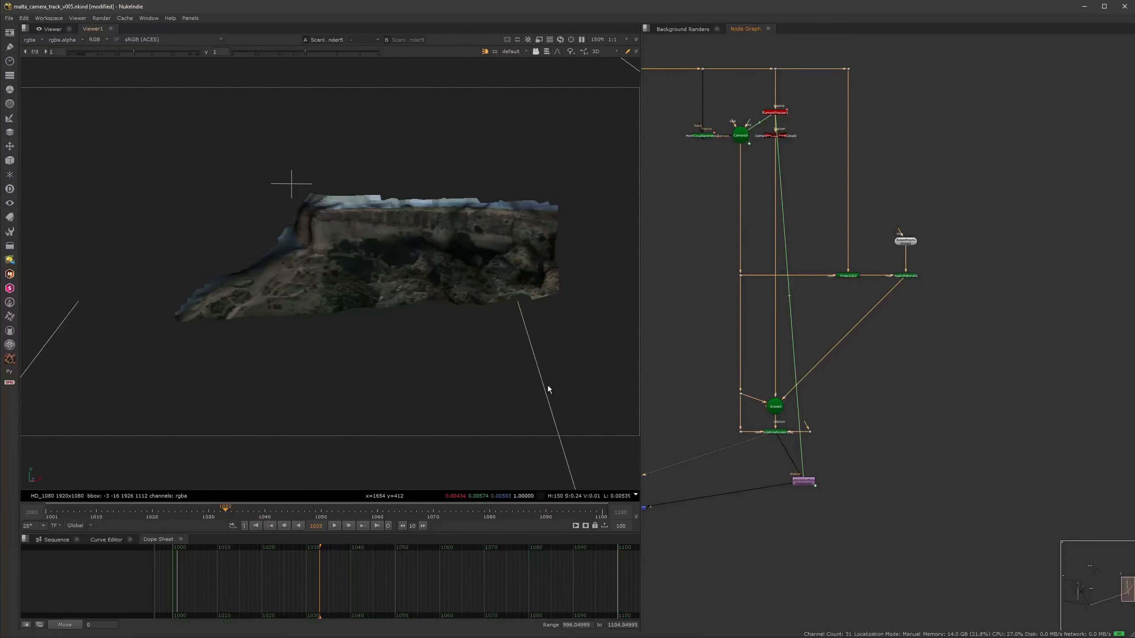
scroll(760, 425, "down", 3)
View Merge2 and toggle it off and on to compare the projected cliff with the original plate.
left_click(738, 436)
key("1")
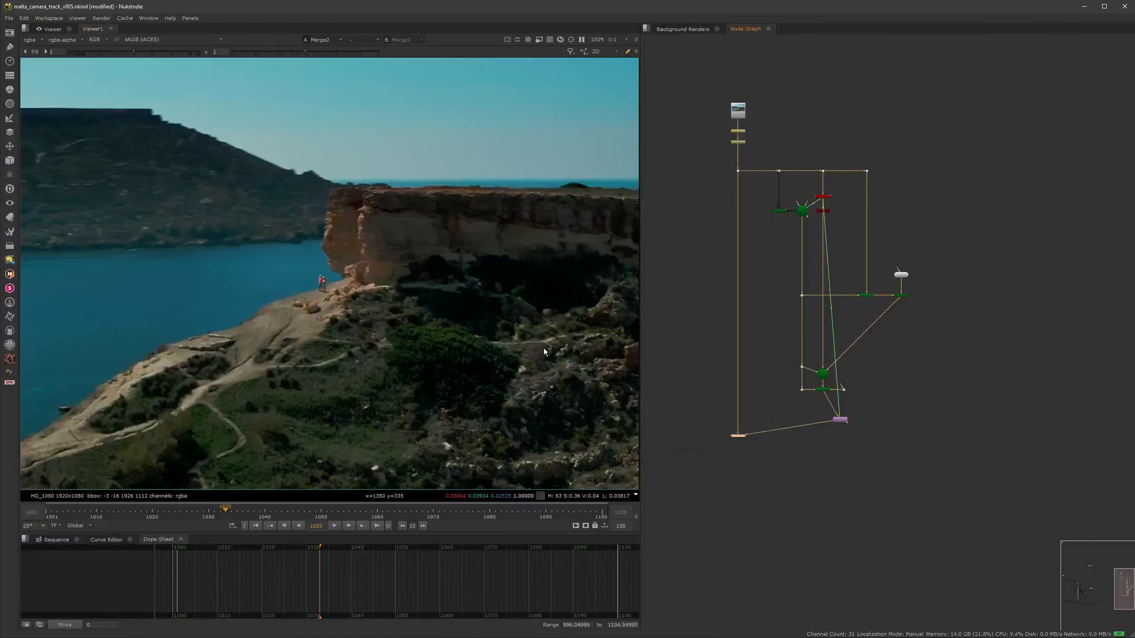
scroll(543, 347, "up", 3)
key("d")
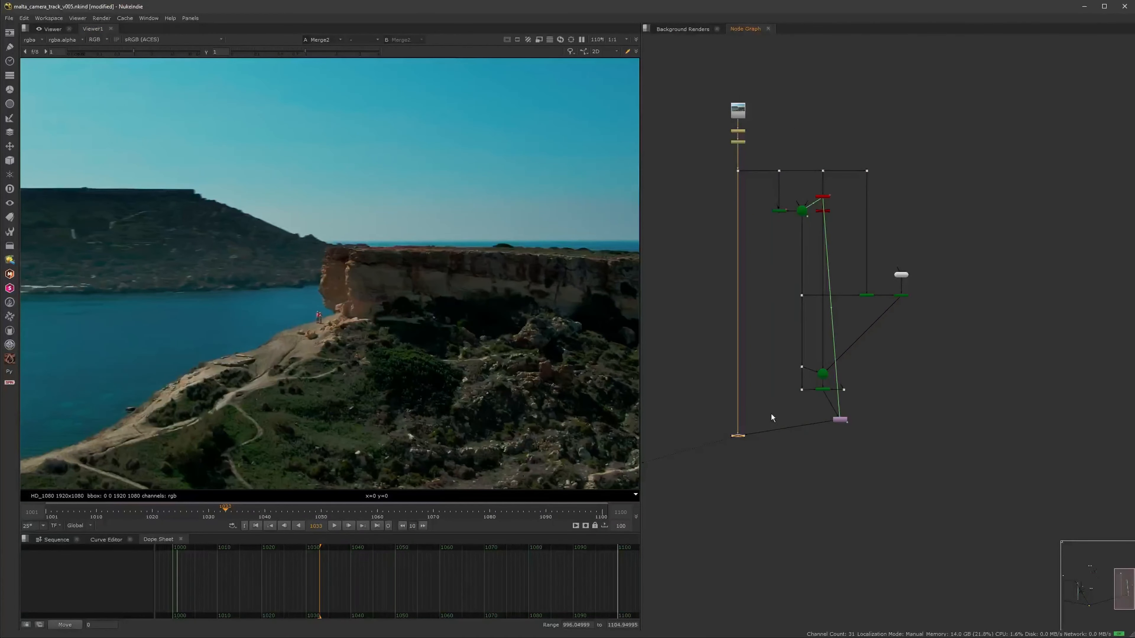
key("d")
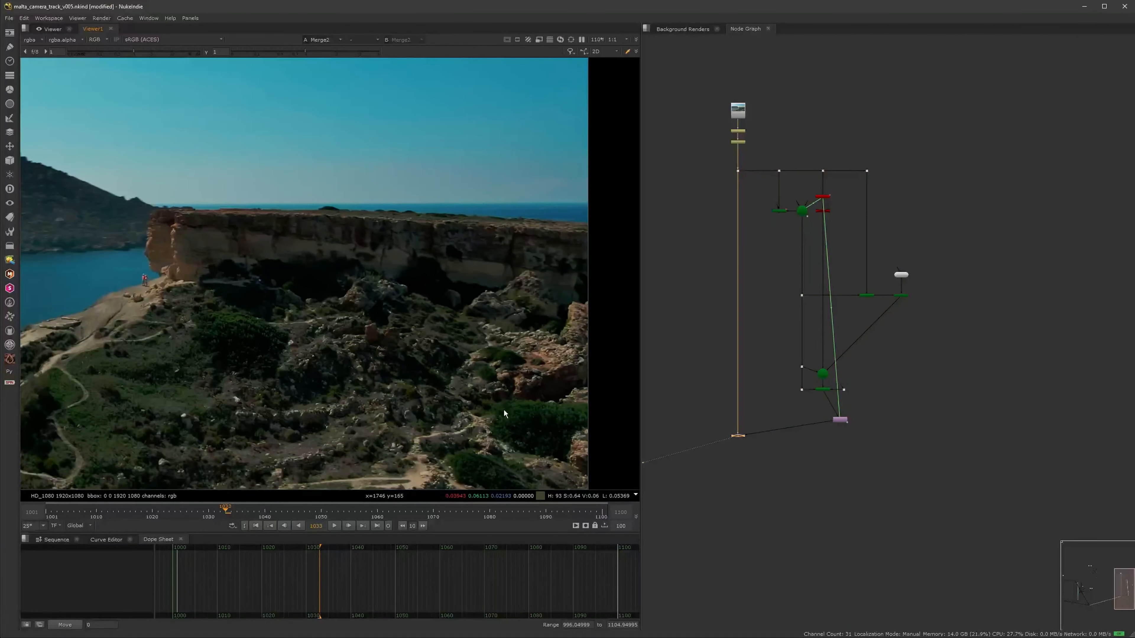
Toggle the LensDistortion node below ScanlineRender3 repeatedly to compare the merged result with and without it, leaving it disabled.
left_click(840, 419)
scroll(863, 405, "up", 3)
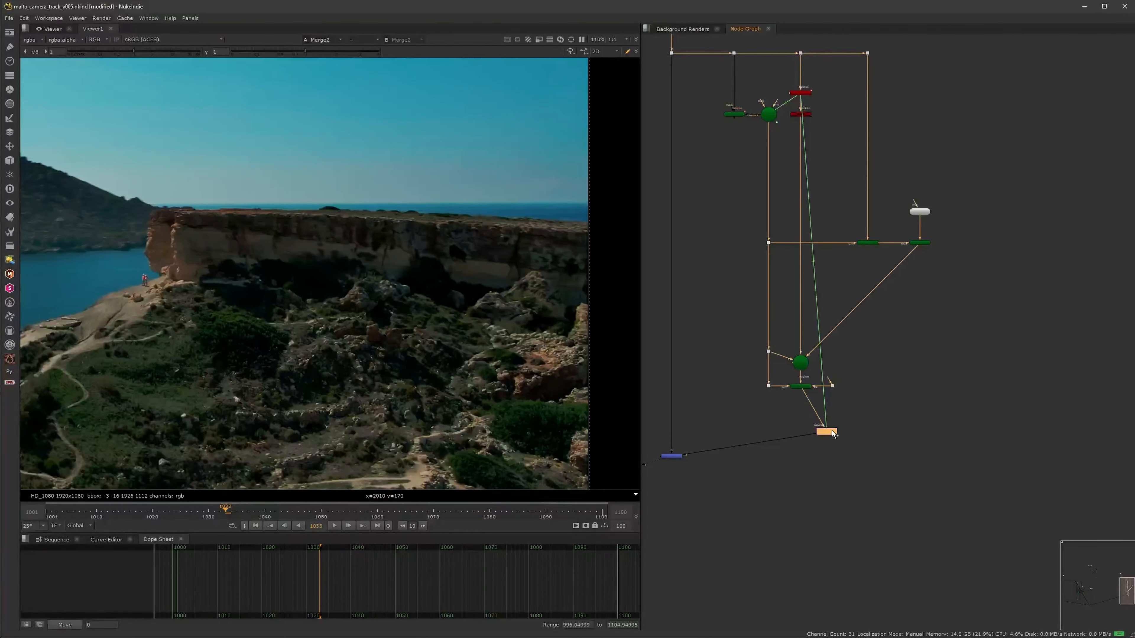
scroll(766, 440, "down", 2)
key("d")
key("d")
key("d")
key("d")
key("d")
key("d")
left_click_drag(853, 435, 907, 406)
scroll(914, 407, "up", 2)
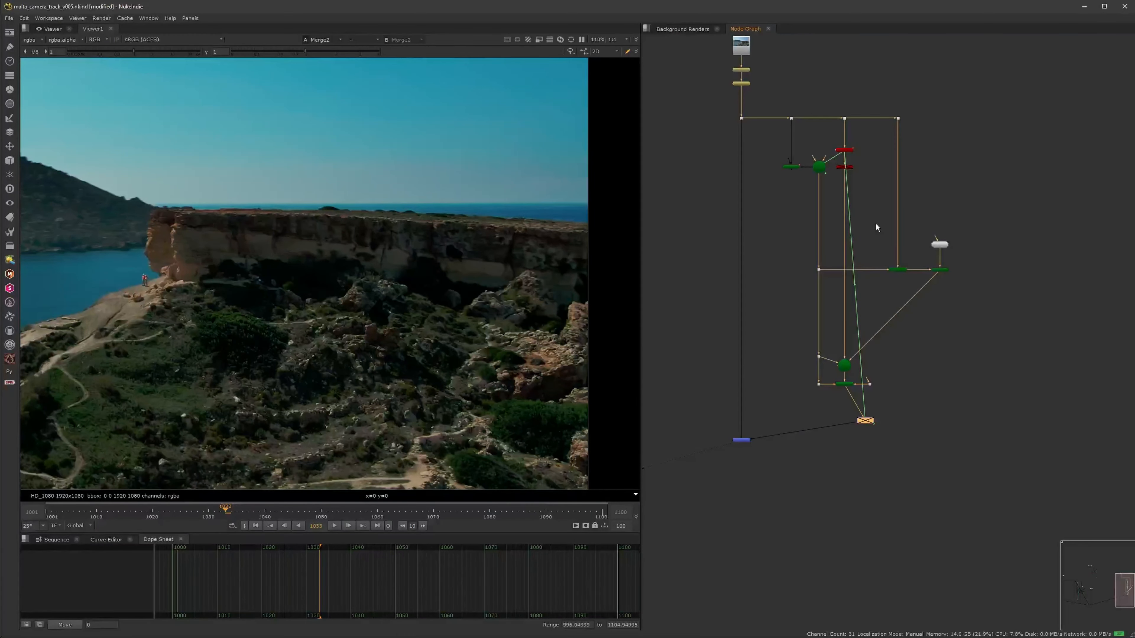
Delete the LensDistortion node and route ScanlineRender3 into Merge2 through a dot aligned squarely below it.
scroll(859, 307, "up", 3)
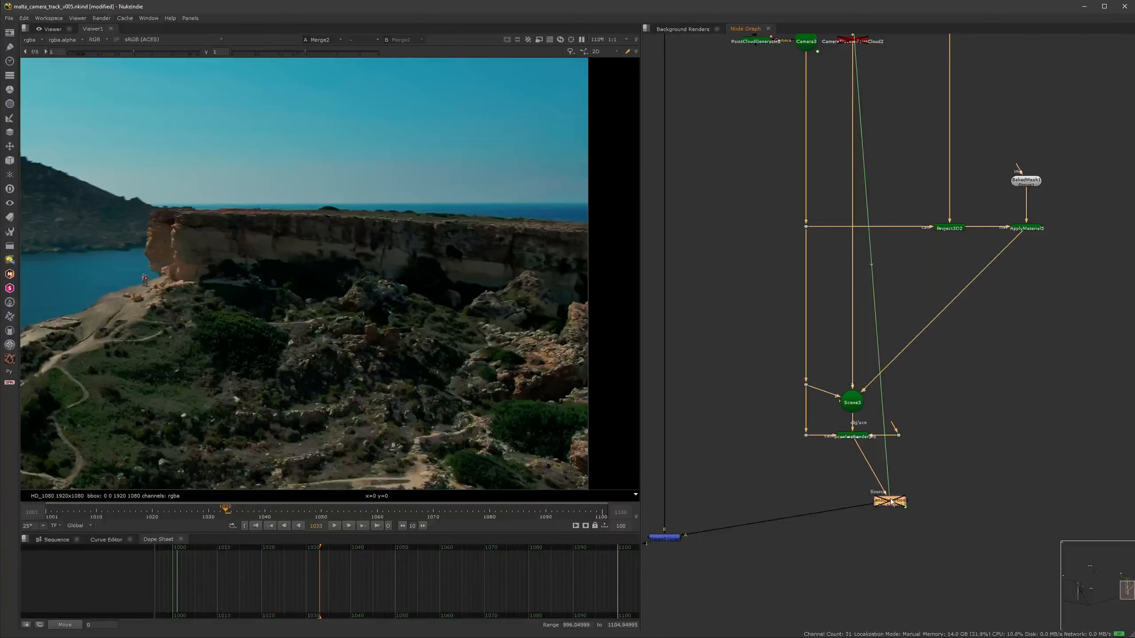
left_click(852, 533)
left_click_drag(637, 572, 640, 571)
key("d")
key("d")
left_click_drag(837, 551, 938, 496)
key("Delete")
left_click(923, 526)
middle_click_drag(830, 463, 854, 407)
left_click_drag(798, 430, 888, 485, "ctrl")
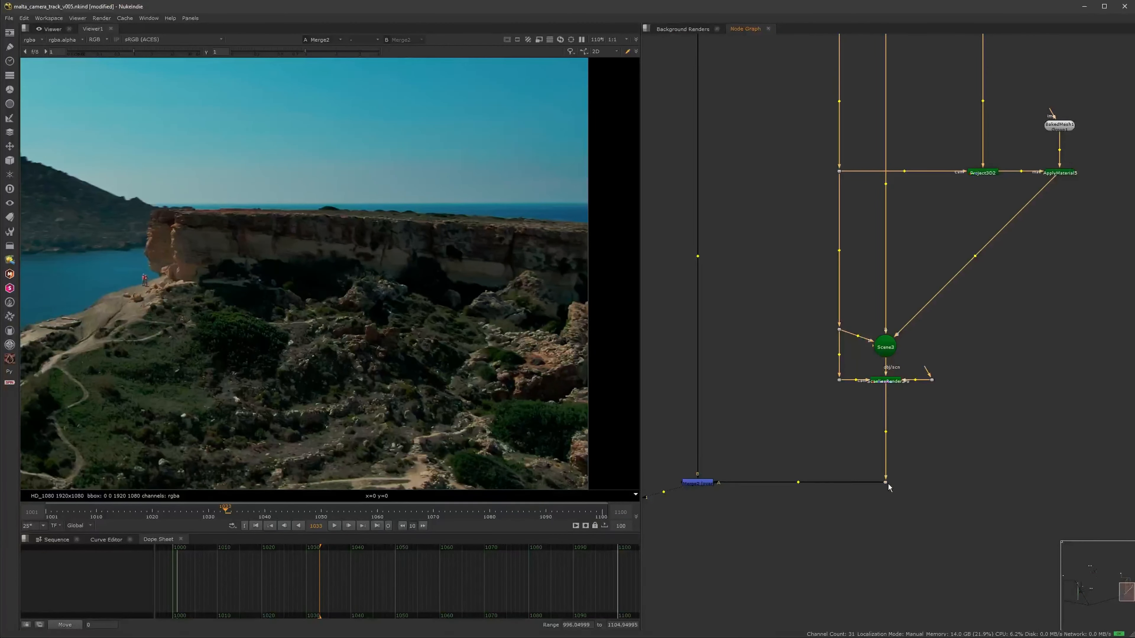
Check the merged result at frame 1032 and look over the older node setups next to this tree.
scroll(876, 445, "down", 3)
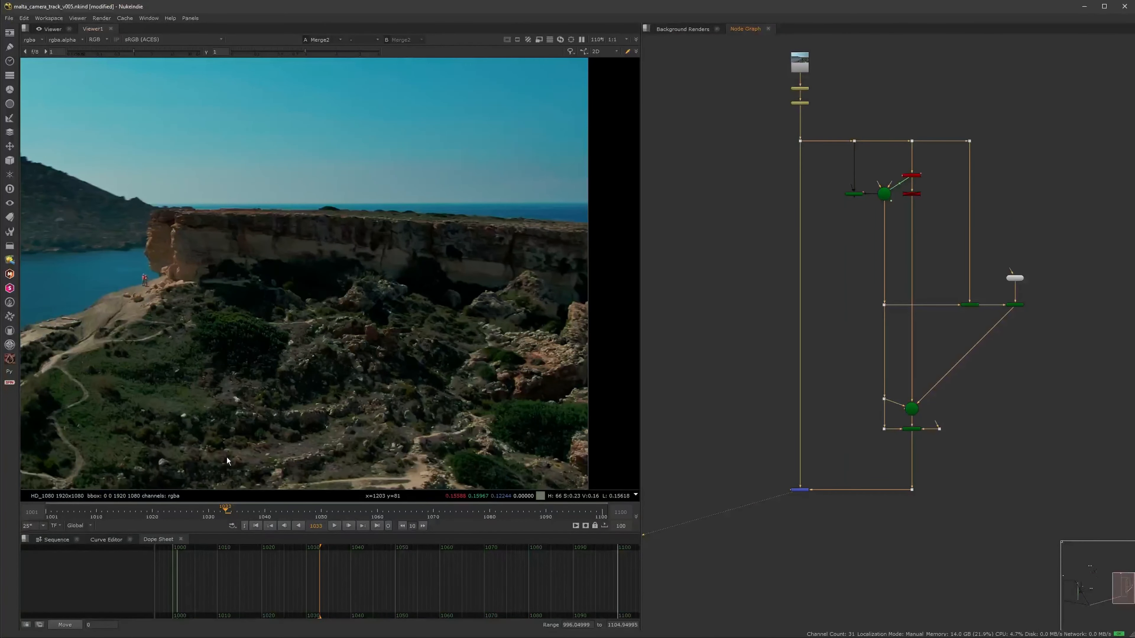
left_click_drag(196, 507, 220, 508)
scroll(766, 377, "down", 4)
middle_click_drag(688, 388, 841, 347)
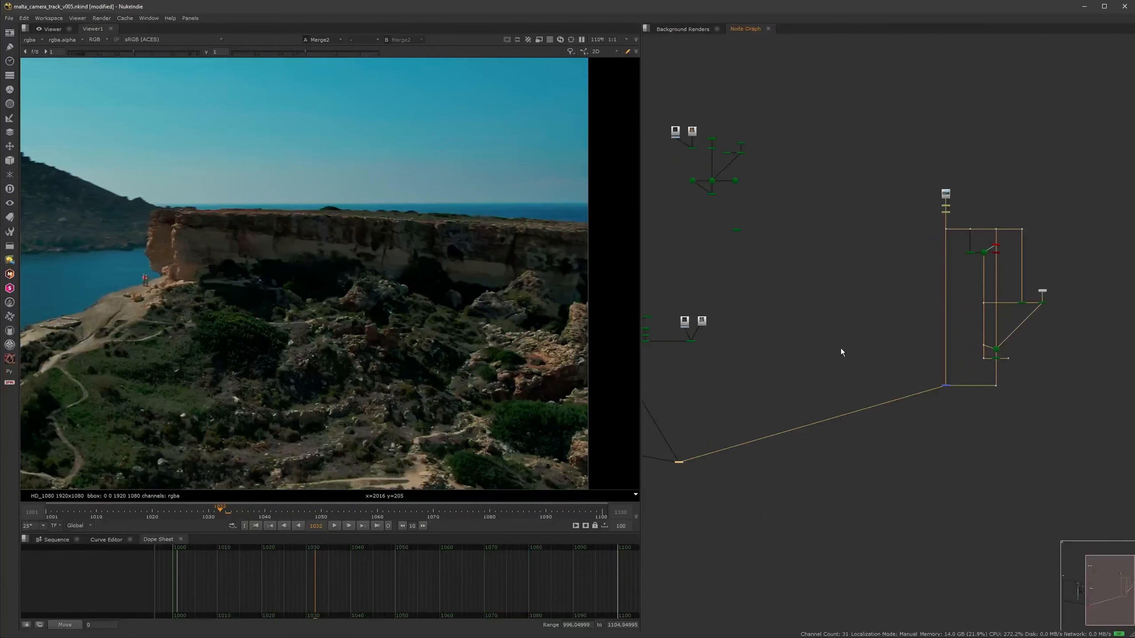
scroll(849, 353, "down", 4)
scroll(823, 308, "up", 10)
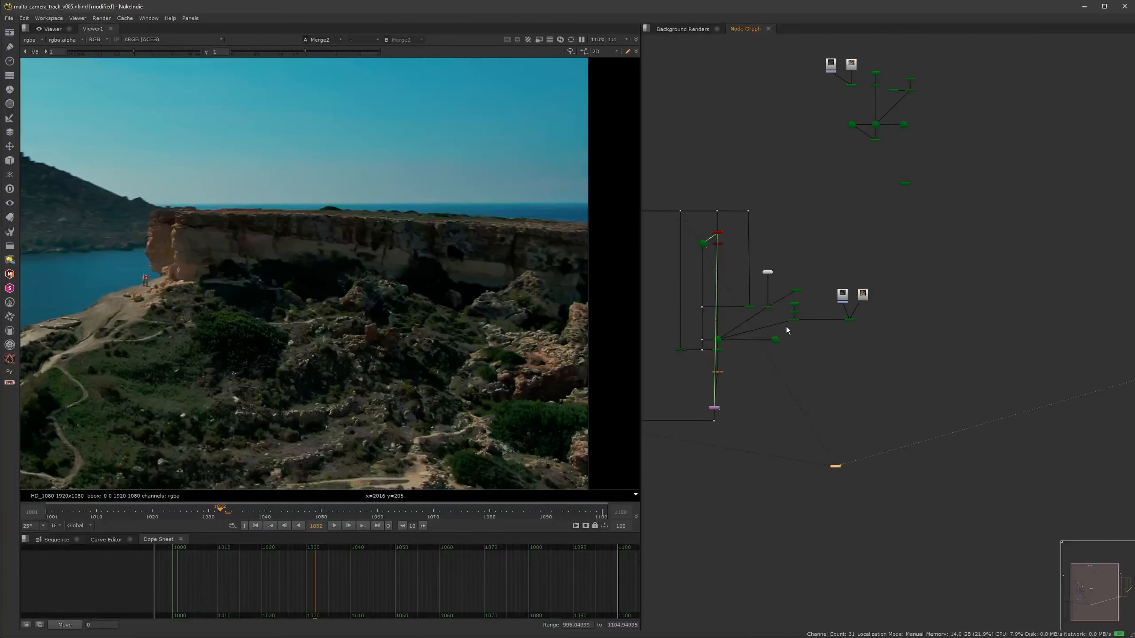
Copy the frog's geometry, transform, material and texture nodes from the older setup and paste them beside the baked-mesh branch.
left_click_drag(716, 388, 996, 271)
left_click_drag(1038, 216, 878, 369)
left_click_drag(834, 405, 749, 300, "shift")
scroll(860, 317, "down", 10)
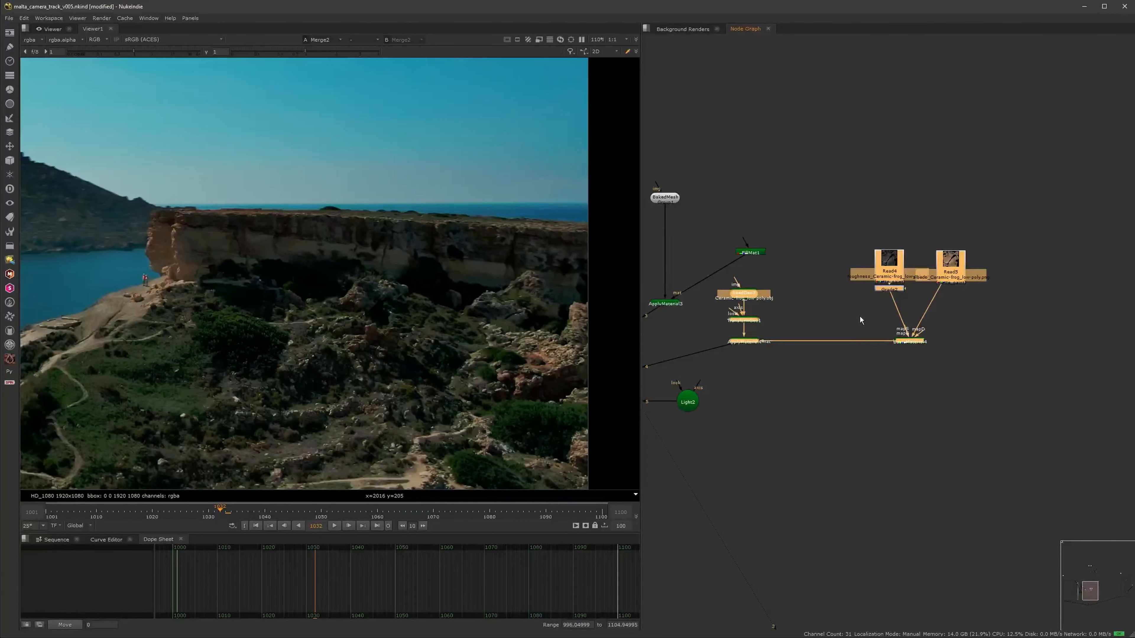
middle_click_drag(1022, 307, 830, 354)
scroll(921, 302, "up", 5)
key("ctrl+v")
middle_click_drag(921, 371, 943, 278)
left_click_drag(883, 199, 949, 289)
middle_click_drag(912, 363, 939, 316)
left_click(913, 315)
scroll(865, 316, "down", 2)
View Scene3 and connect the pasted frog's ApplyMaterial node to it as another input.
left_click(815, 330)
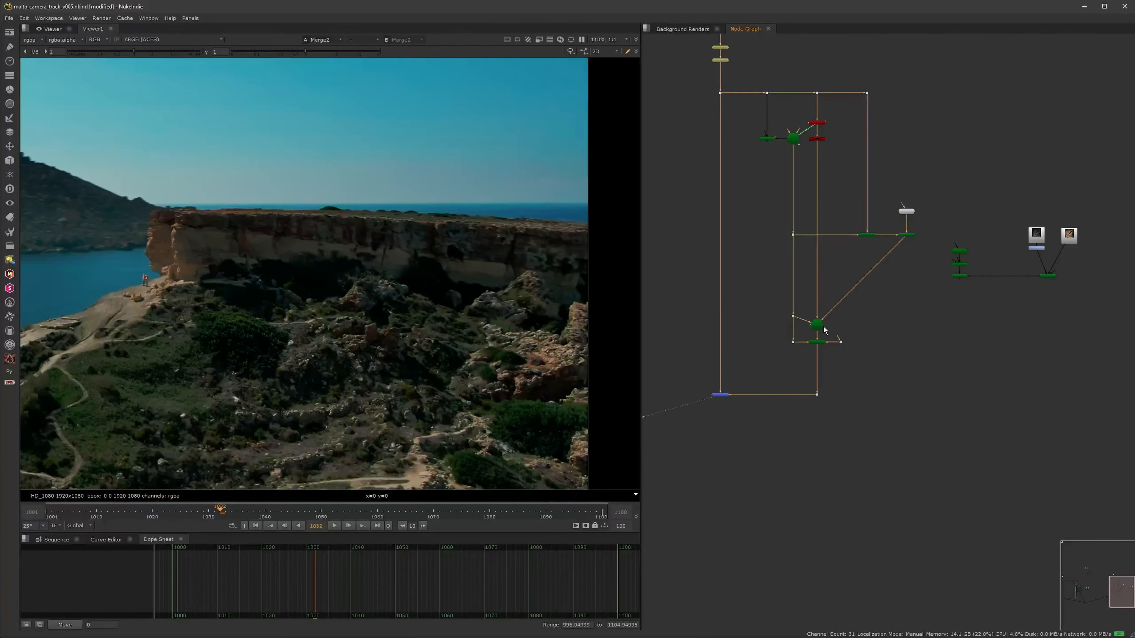
key("1")
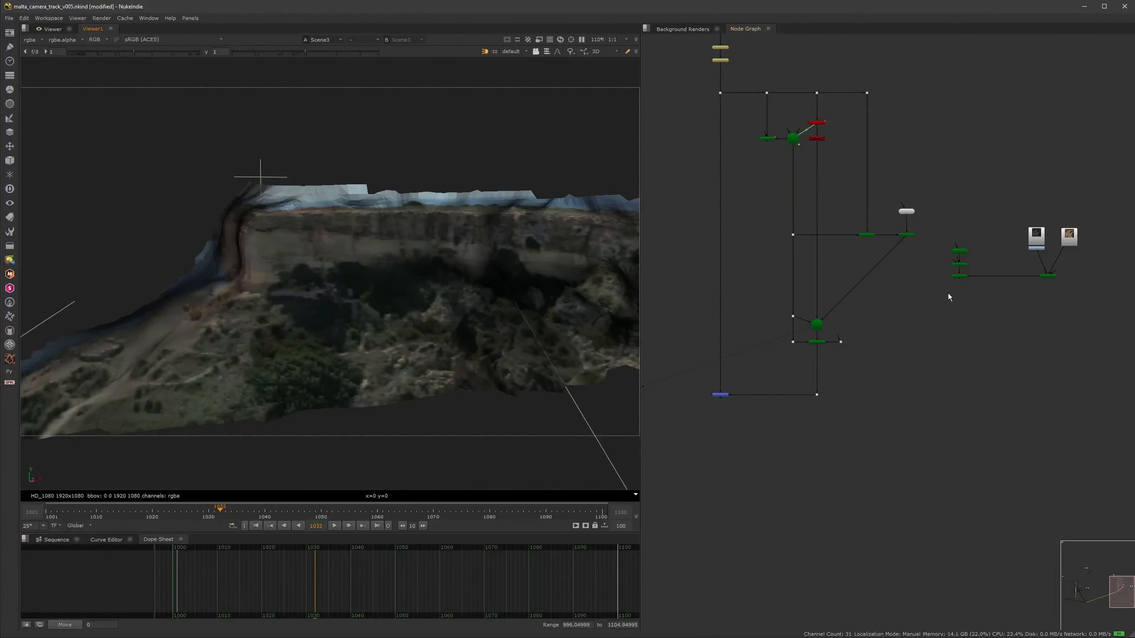
scroll(961, 286, "up", 2)
left_click_drag(961, 275, 765, 339)
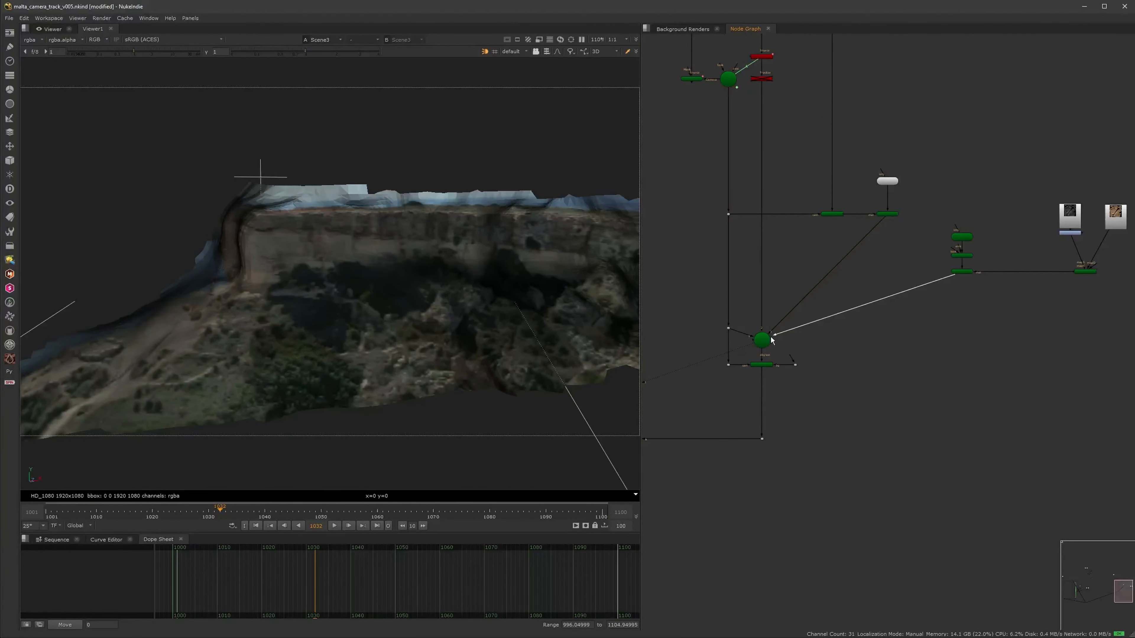
scroll(960, 278, "up", 2)
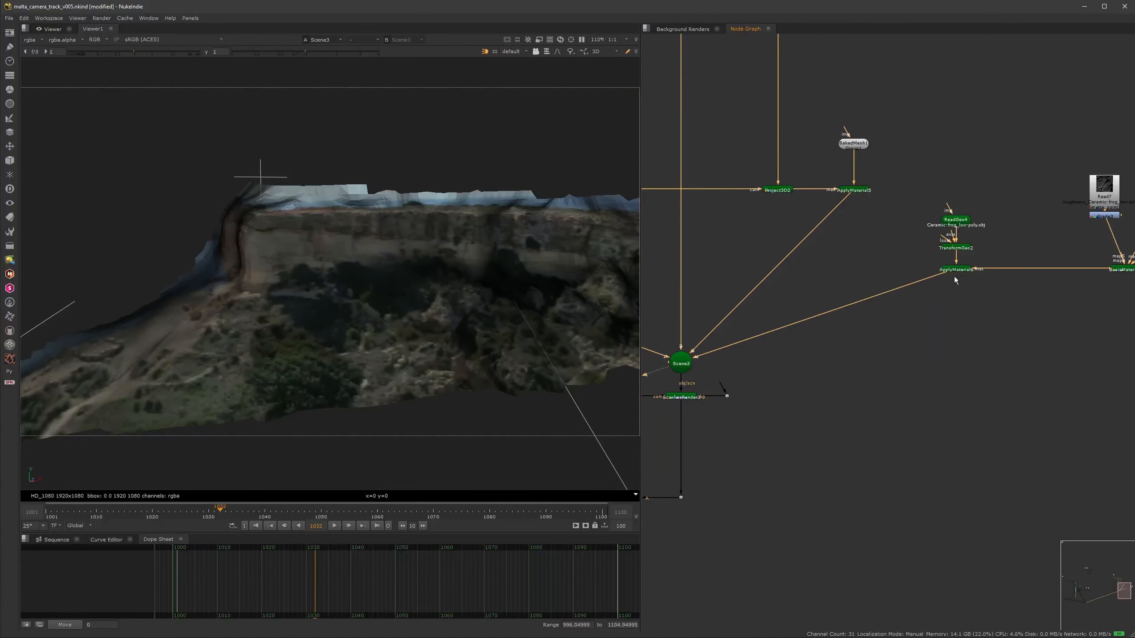
Move the frog with TransformGeo2 onto the slope beneath the cliff, at about x 0.045, y -0.053, z -1.025.
double_click(957, 251)
middle_click_drag(464, 274, 446, 323, "alt")
left_click_drag(413, 353, 371, 344)
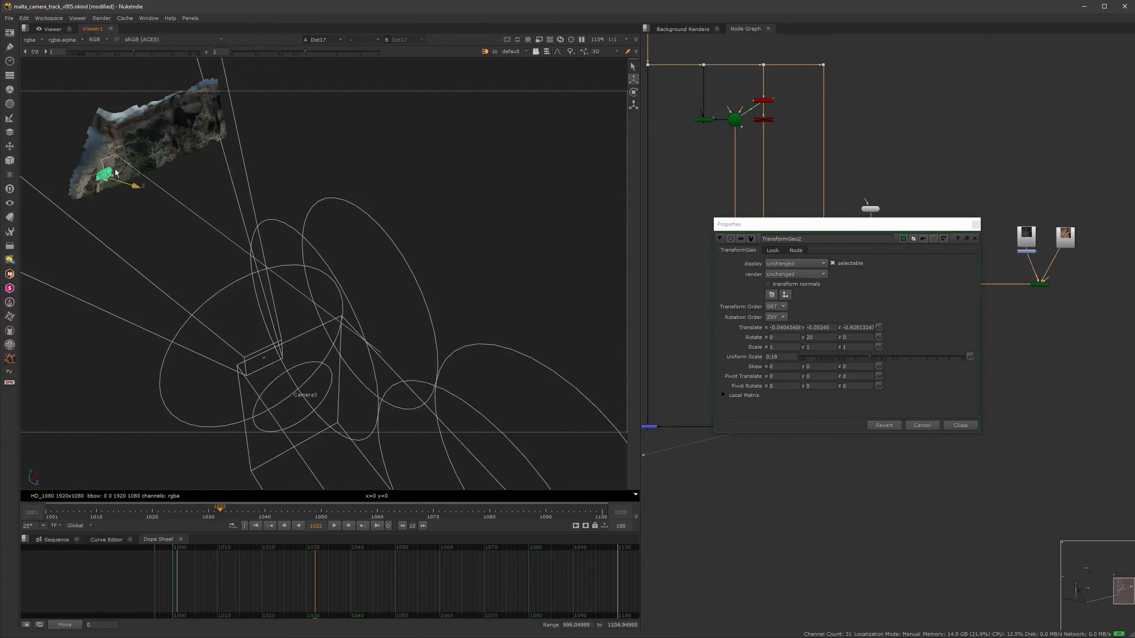
left_click_drag(115, 172, 111, 171)
left_click_drag(130, 192, 188, 243, "alt")
middle_click_drag(188, 243, 277, 264, "alt")
left_click(277, 264)
middle_click_drag(305, 301, 290, 268, "alt")
left_click_drag(291, 269, 324, 211, "ctrl")
left_click(307, 254)
mouse_move(307, 254)
middle_mouse_down("alt")
mouse_move(375, 230)
mouse_move(282, 260)
mouse_move(320, 269)
middle_mouse_up("alt")
left_click_drag(321, 268, 292, 244, "ctrl")
scroll(353, 244, "up", 5)
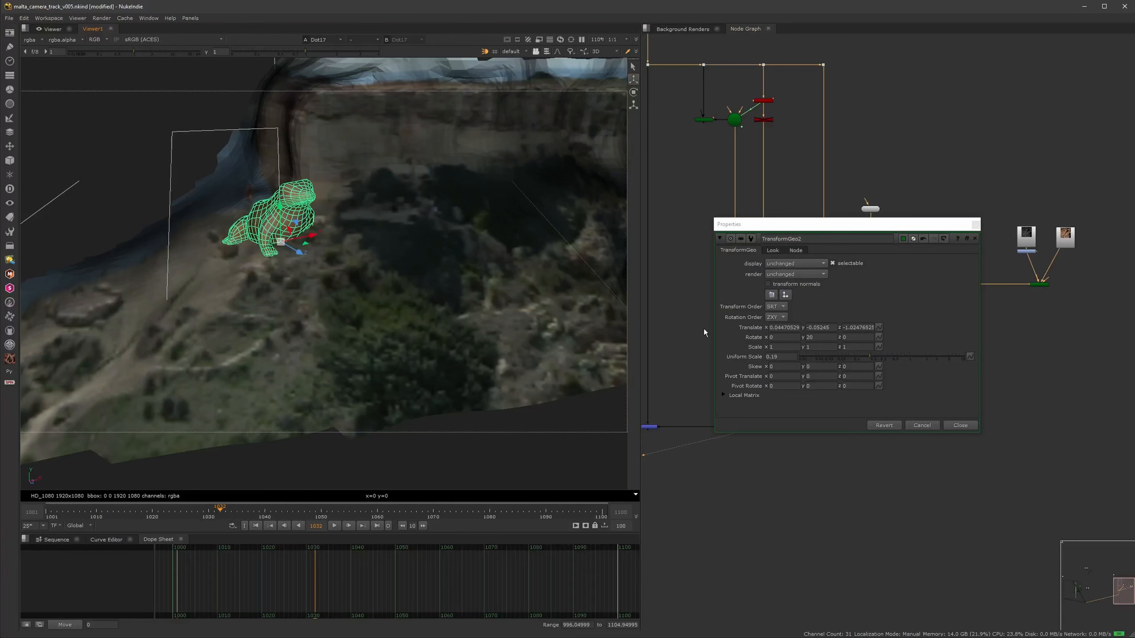
Set the frog's Y rotation to -60 in TransformGeo2.
left_click(809, 338)
key("Down")
key("Down")
key("Down")
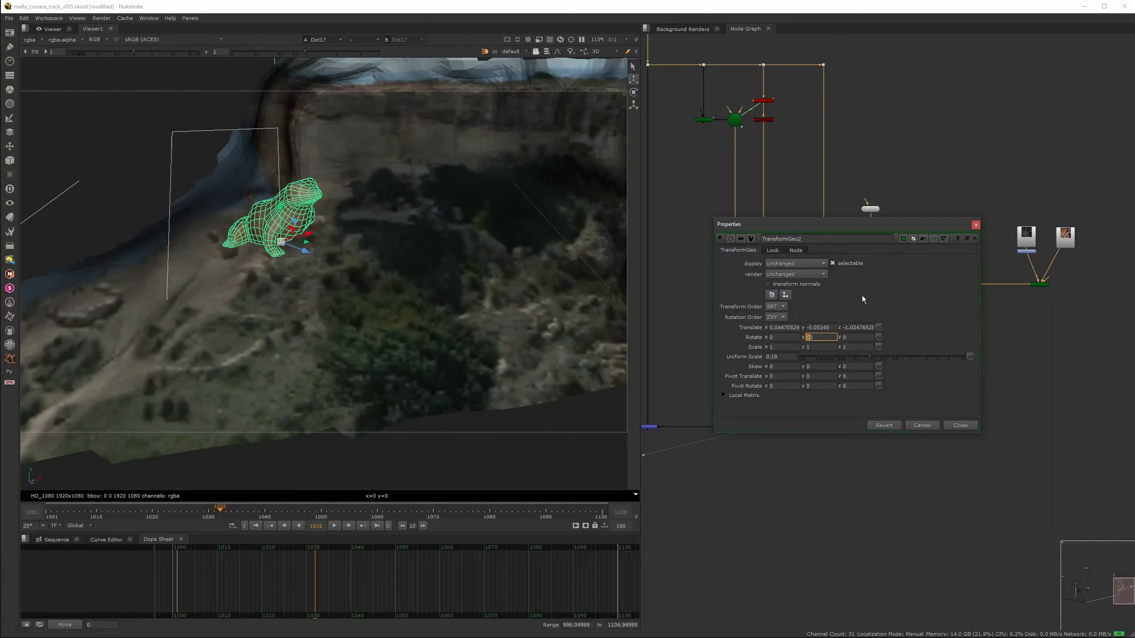
key("Down")
key("Down")
key("Down")
key("Down")
key("Down")
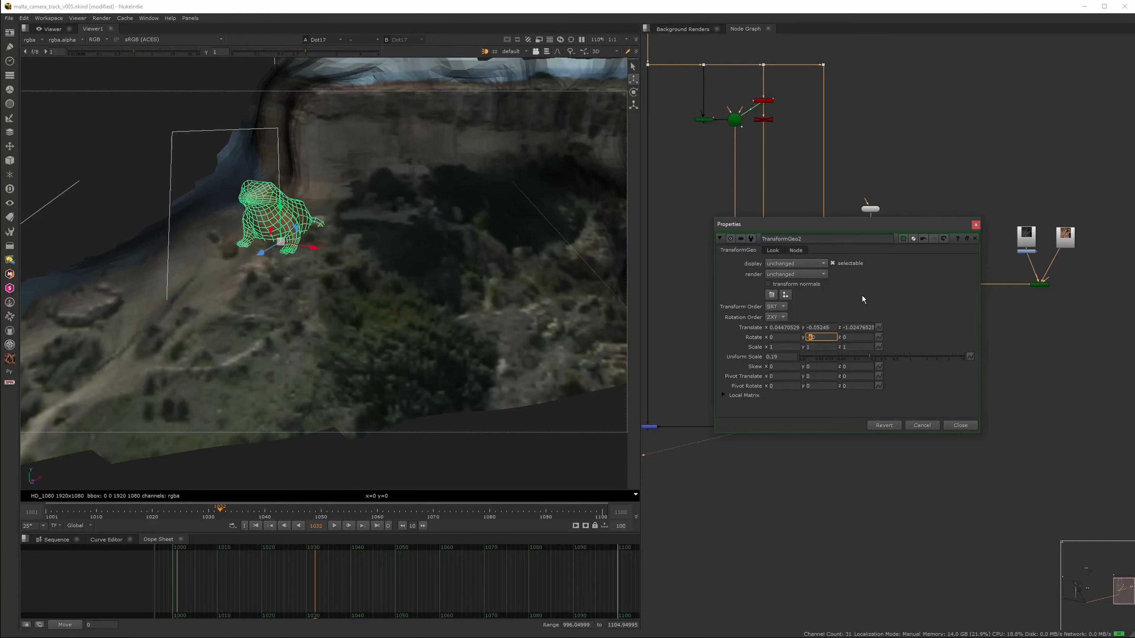
Reduce the frog's uniform scale to 0.135 and reposition it at about x 0.034, y -0.046, z -1.044.
left_click(412, 276)
left_click_drag(411, 276, 444, 282, "ctrl")
left_click(860, 357)
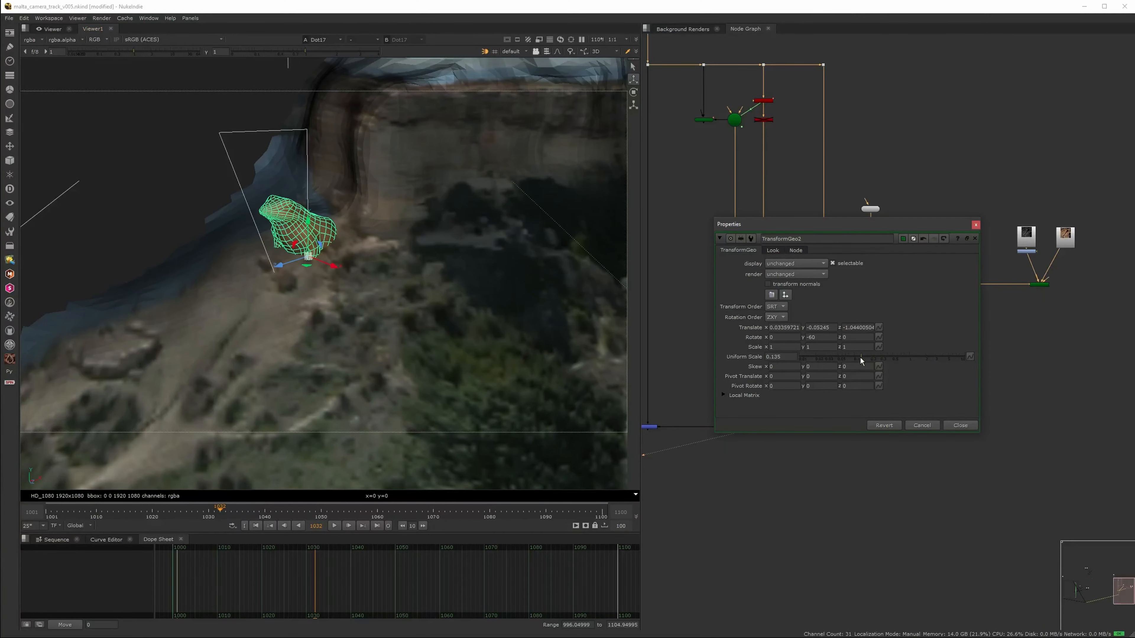
left_click_drag(310, 228, 310, 224)
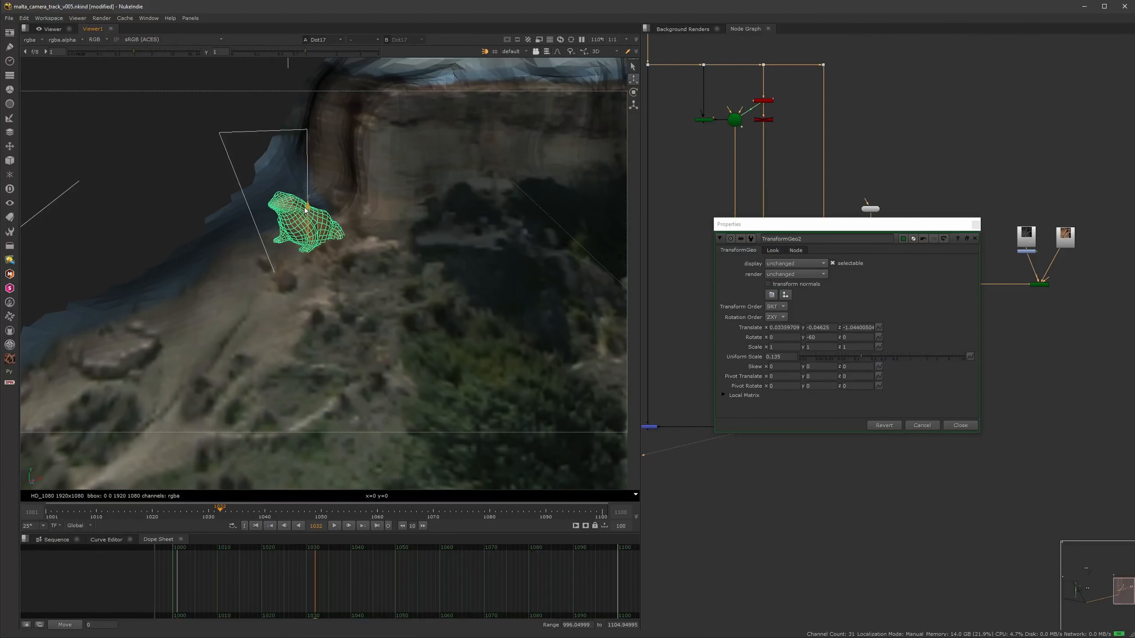
scroll(304, 250, "up", 6)
scroll(341, 290, "down", 6)
scroll(350, 292, "up", 6)
scroll(350, 292, "down", 6)
scroll(276, 254, "up", 1)
left_click_drag(275, 253, 571, 251, "ctrl")
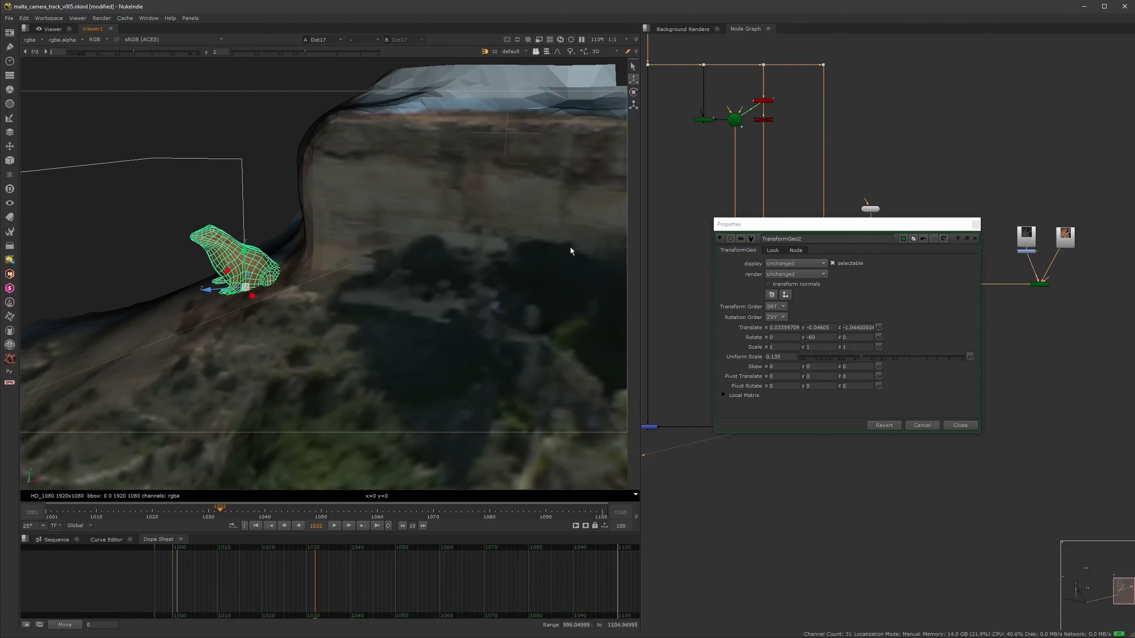
Tilt the frog to follow the slope with an X rotation of 22.87 and nudge it slightly down onto the ground.
left_click_drag(800, 336, 900, 315)
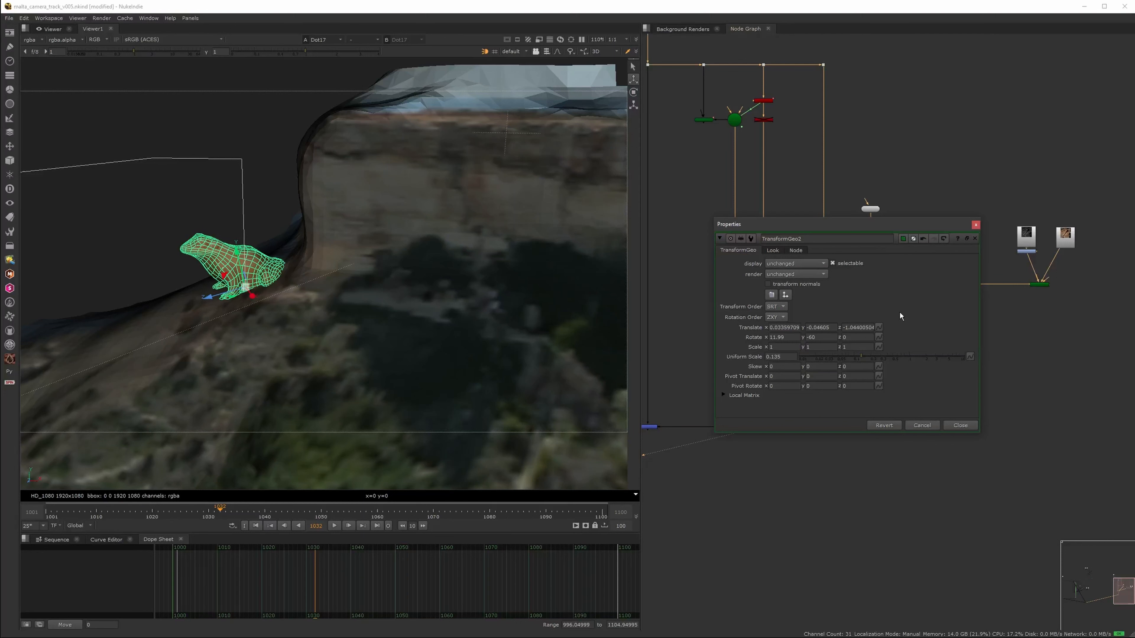
left_click_drag(785, 341, 883, 326)
left_click_drag(787, 344, 1023, 315)
left_click_drag(225, 255, 219, 264)
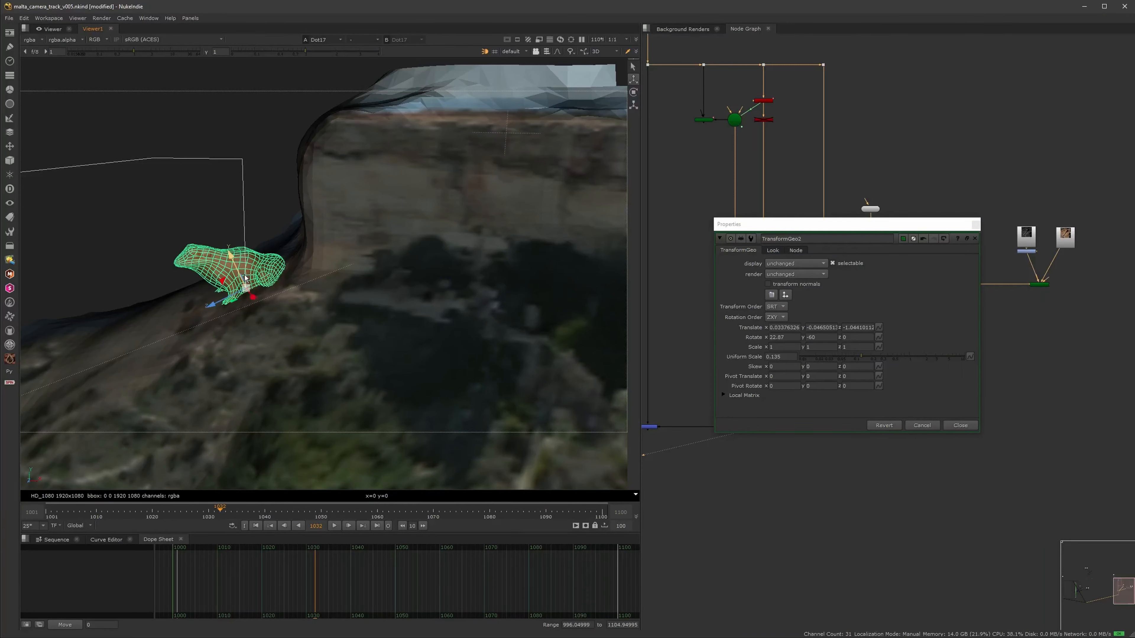
left_click(976, 223)
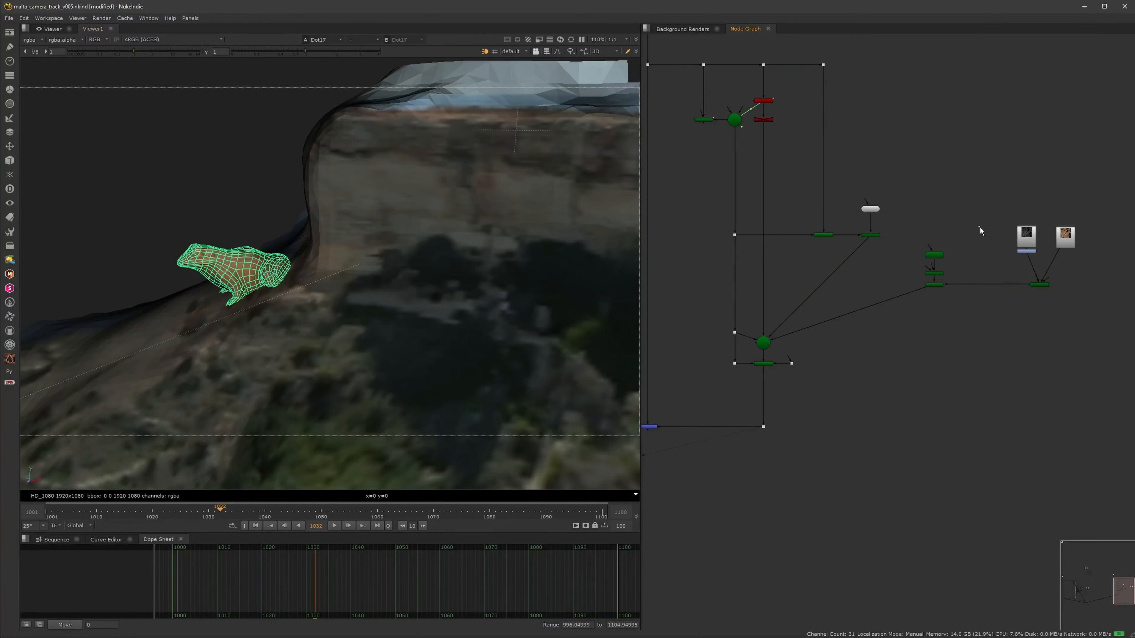
View the 2D render, then add a FillMat and connect it as the baked mesh's material in place of Project3D2.
scroll(947, 235, "up", 3)
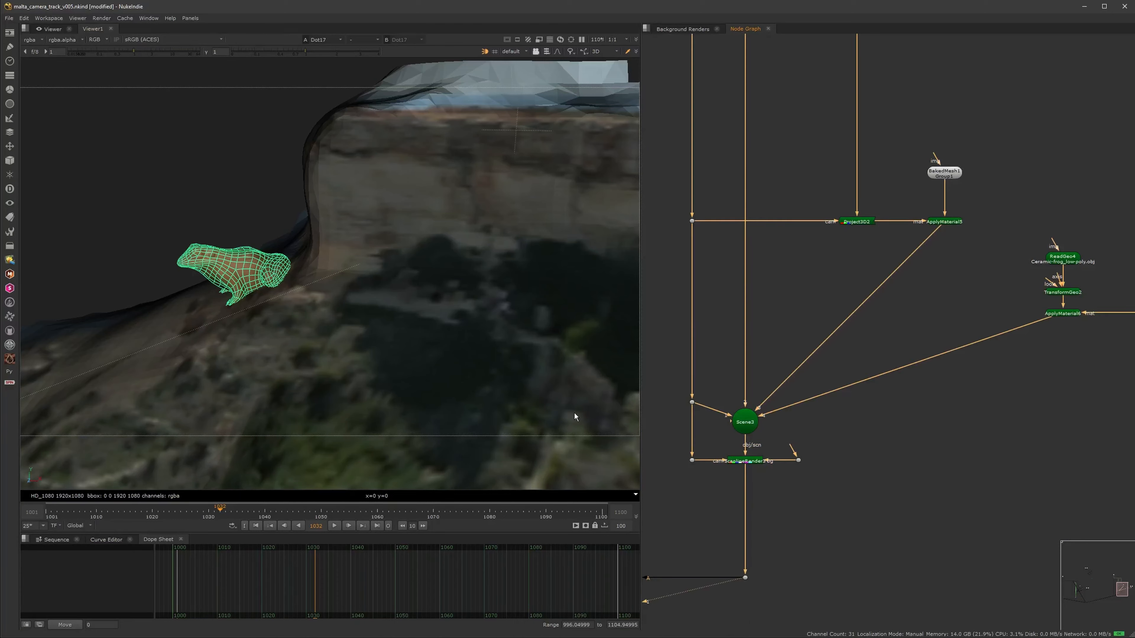
scroll(517, 388, "down", 10)
key("Tab")
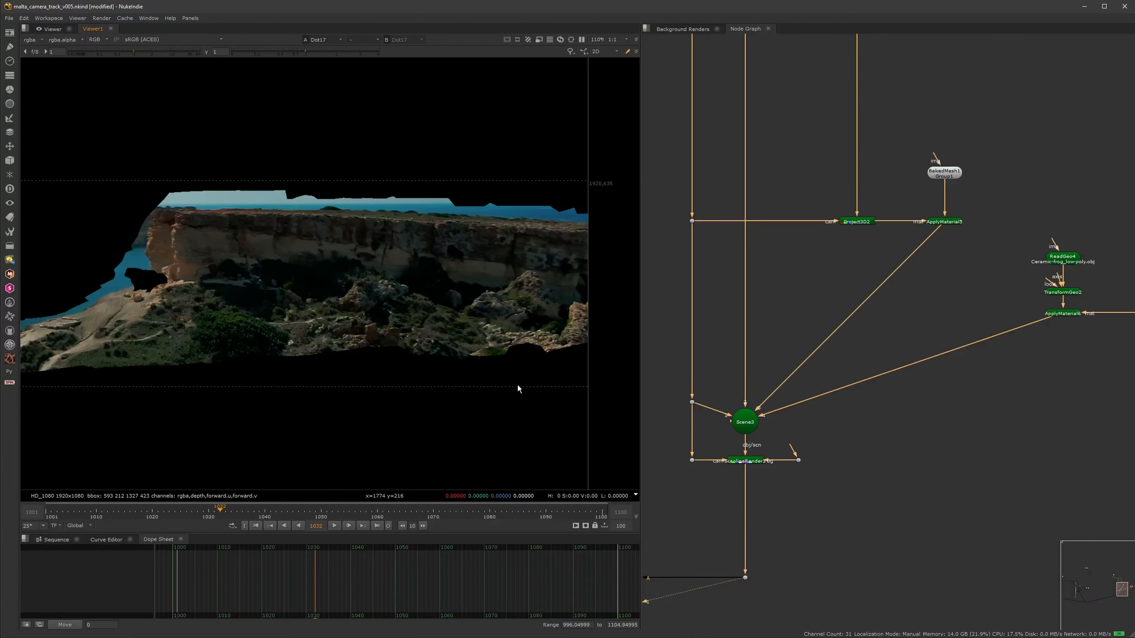
middle_click_drag(954, 233, 959, 267)
left_click(1006, 226)
key("Tab")
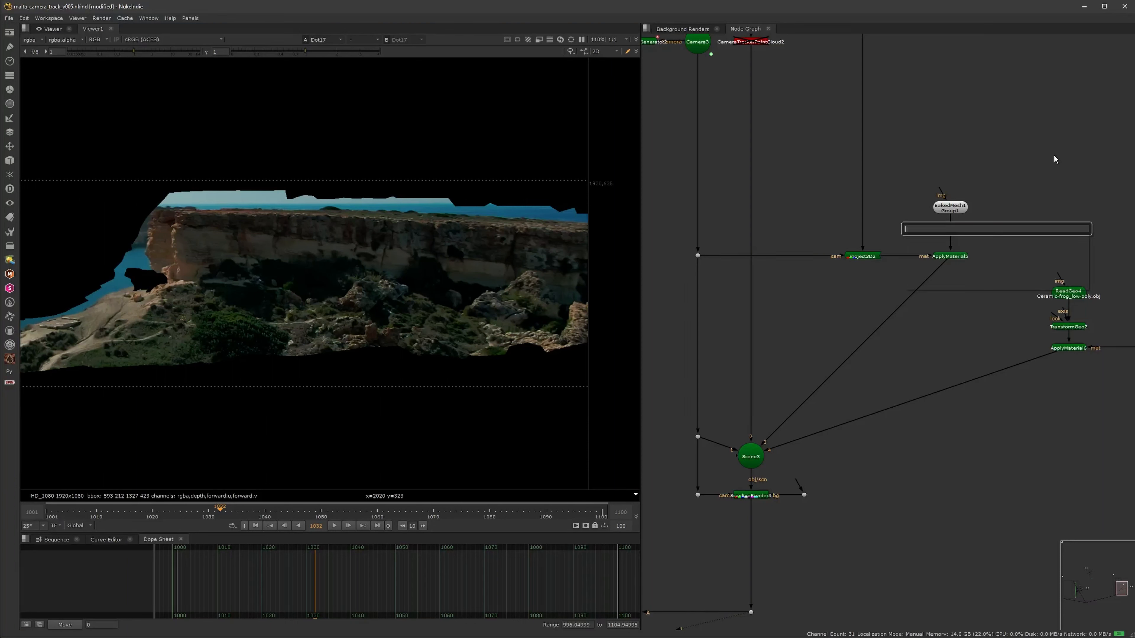
type("fill")
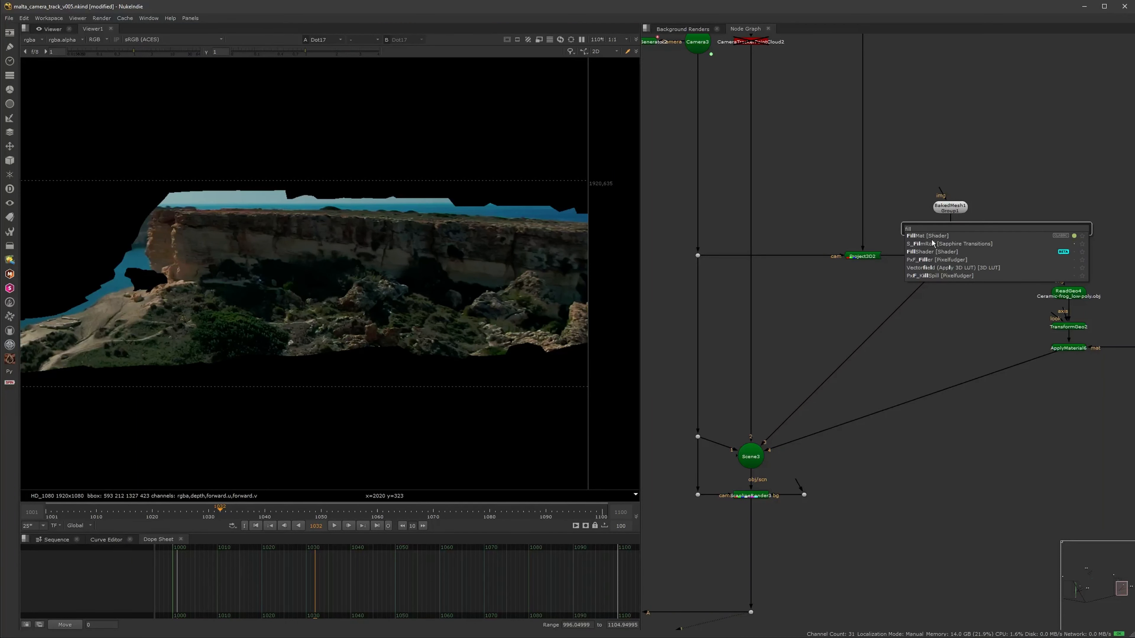
key("Return")
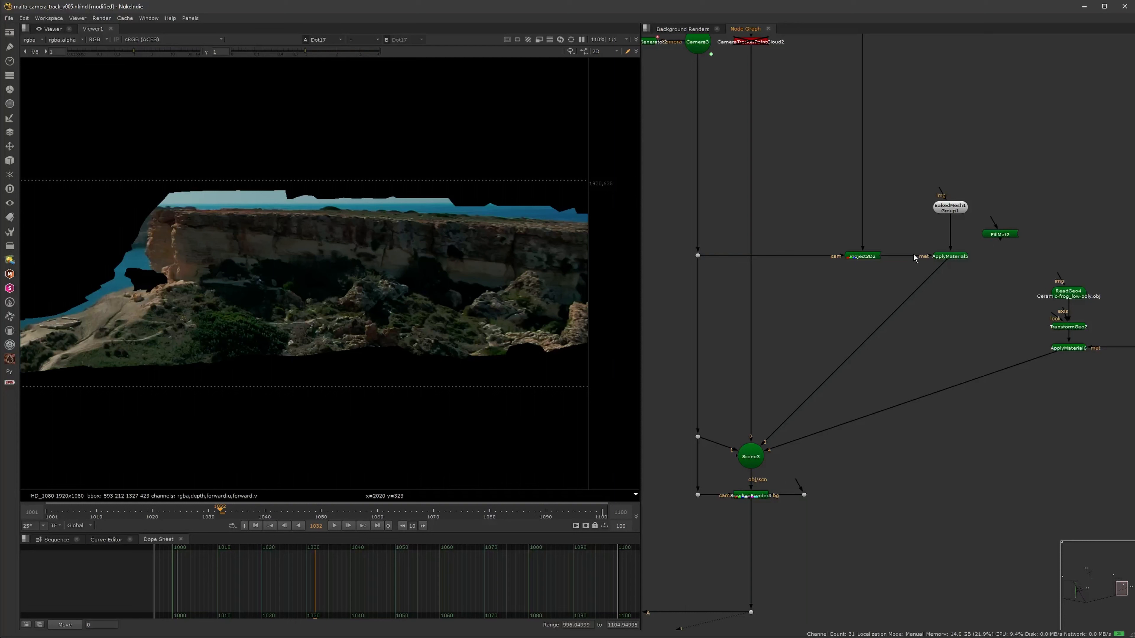
left_click_drag(995, 238, 995, 236)
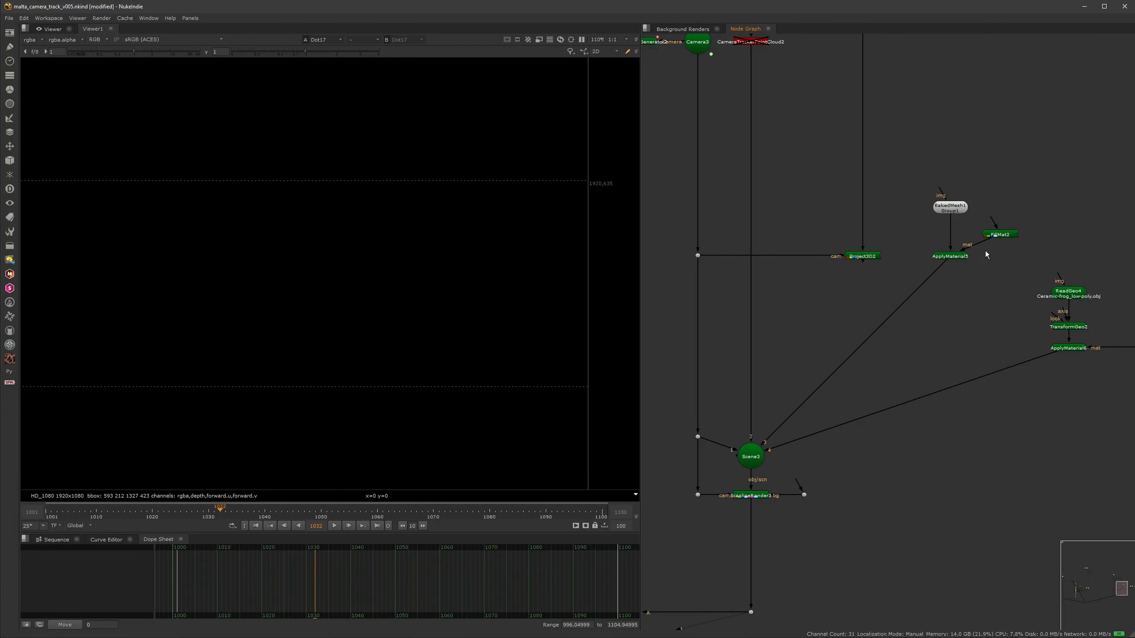
Add a Light node and connect it to Scene3.
key("Tab")
type("ligh")
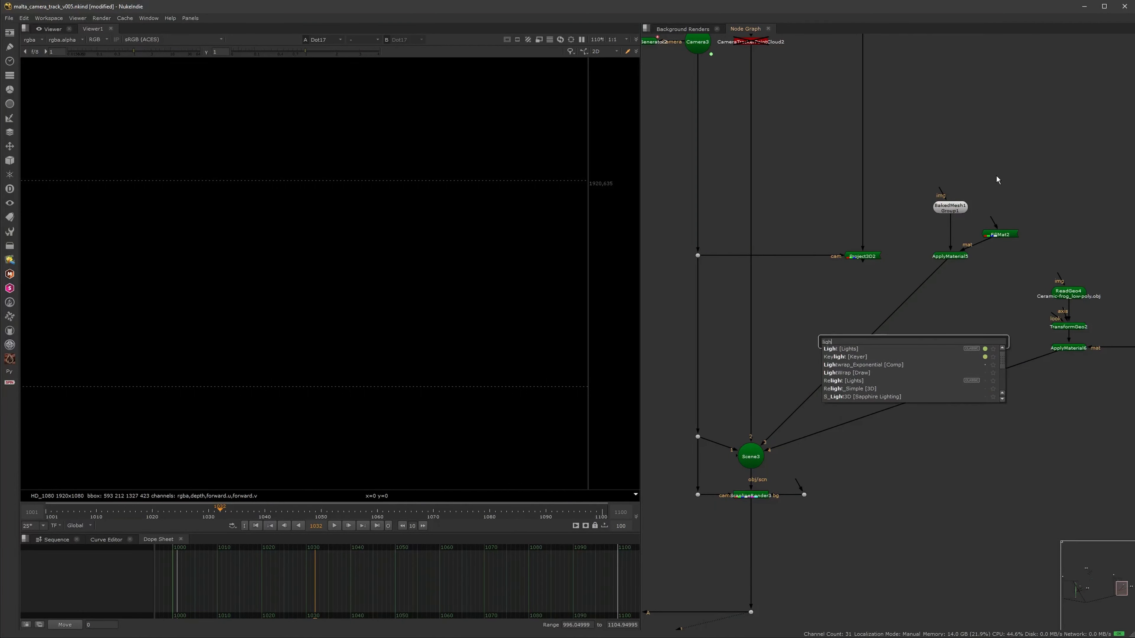
left_click(862, 348)
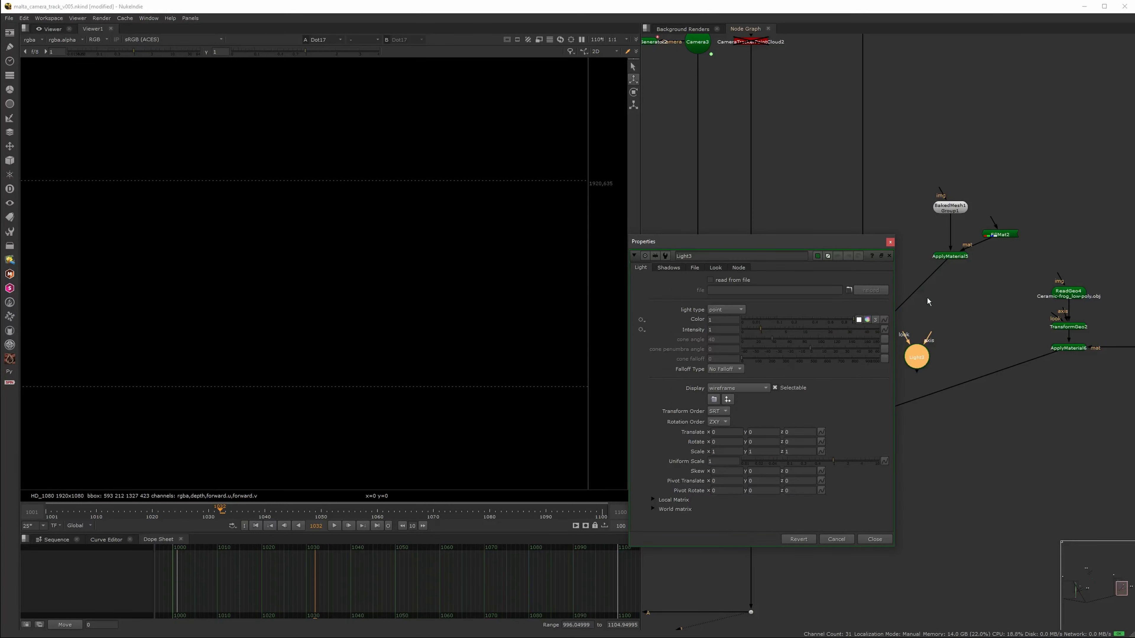
left_click(891, 242)
left_click_drag(772, 452, 771, 452)
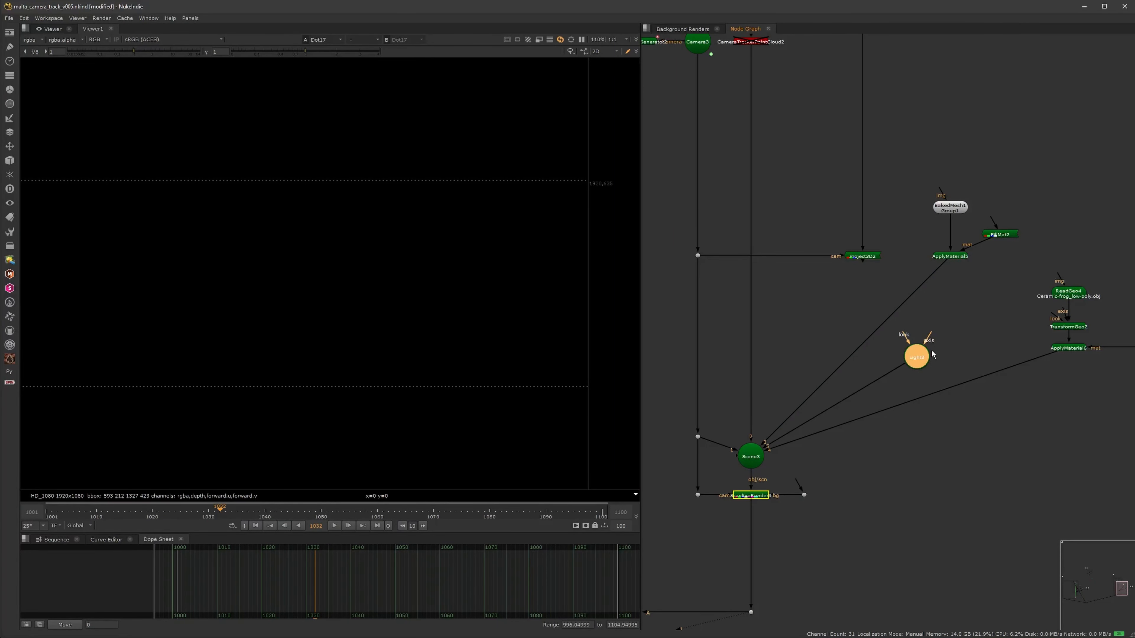
Move the light in the 3D view to about x 0.564, y 0.236 and return to the 2D render.
double_click(916, 358)
key("Tab")
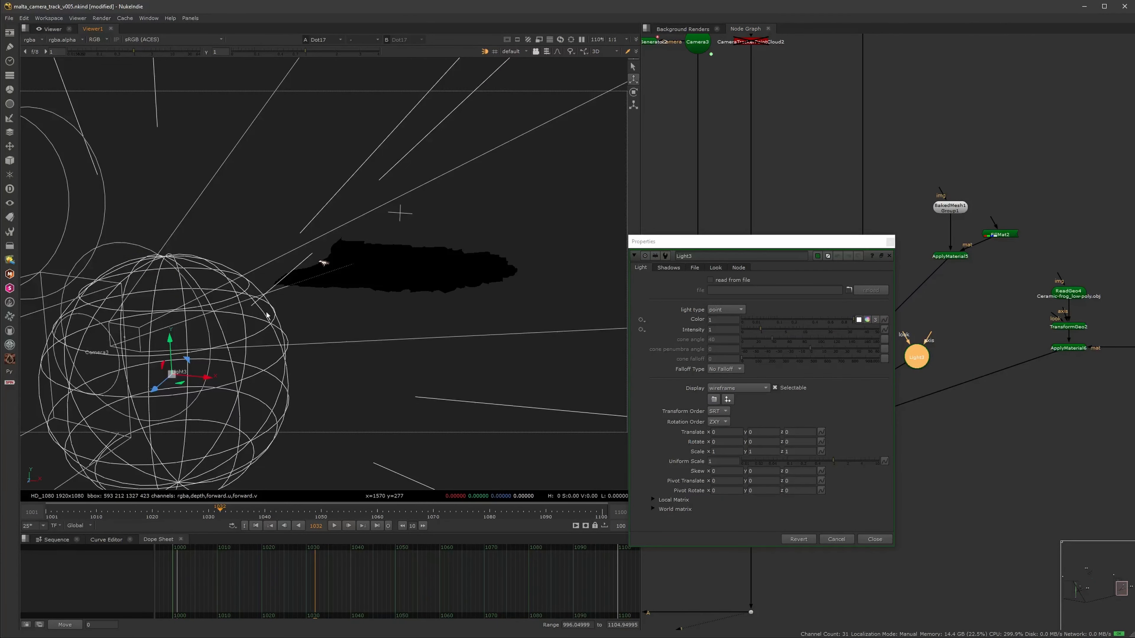
left_click_drag(176, 342, 173, 202)
scroll(188, 215, "down", 5)
left_click_drag(286, 291, 419, 352, "ctrl")
left_click_drag(450, 313, 508, 266)
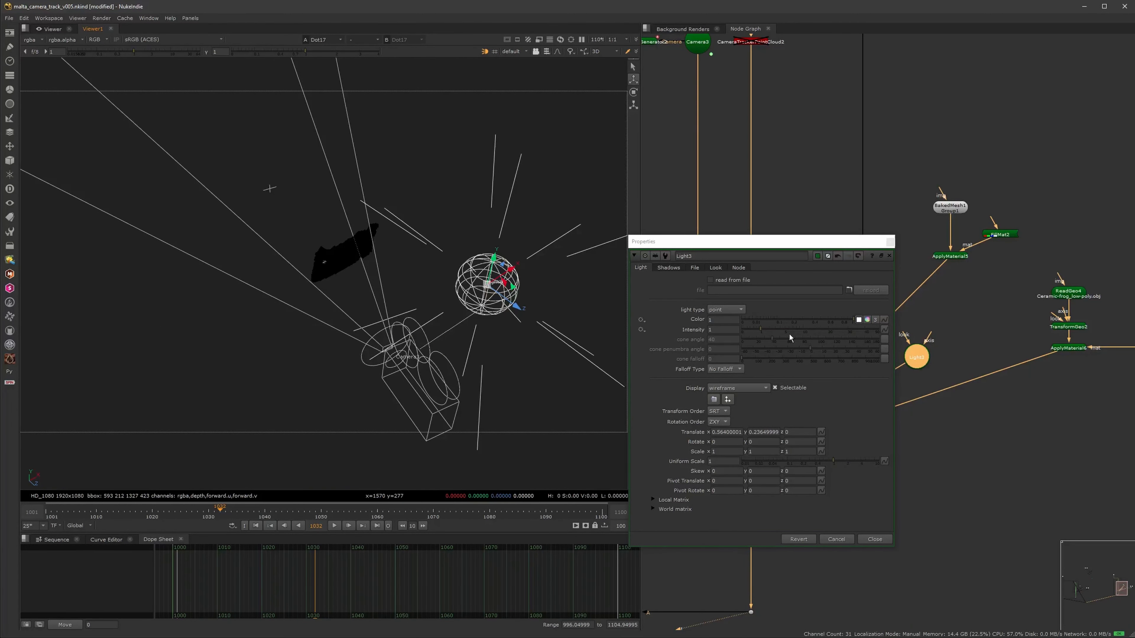
left_click(889, 244)
middle_click_drag(848, 371, 821, 319)
left_click(706, 480)
key("Tab")
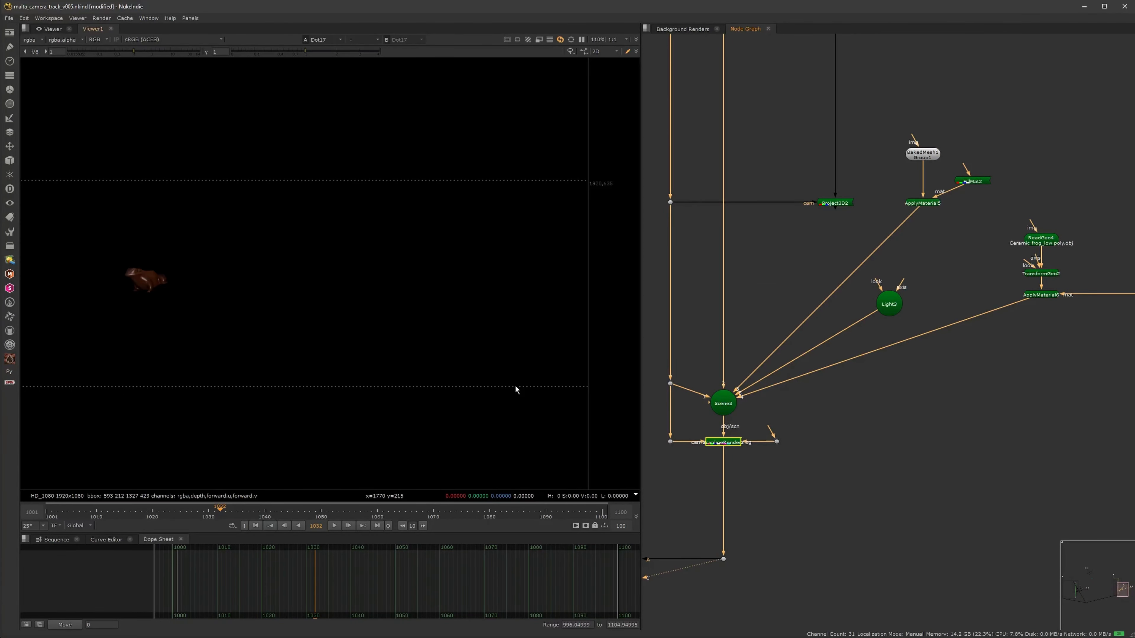
Change the light type to directional and raise its intensity to 11.4.
left_click(890, 306)
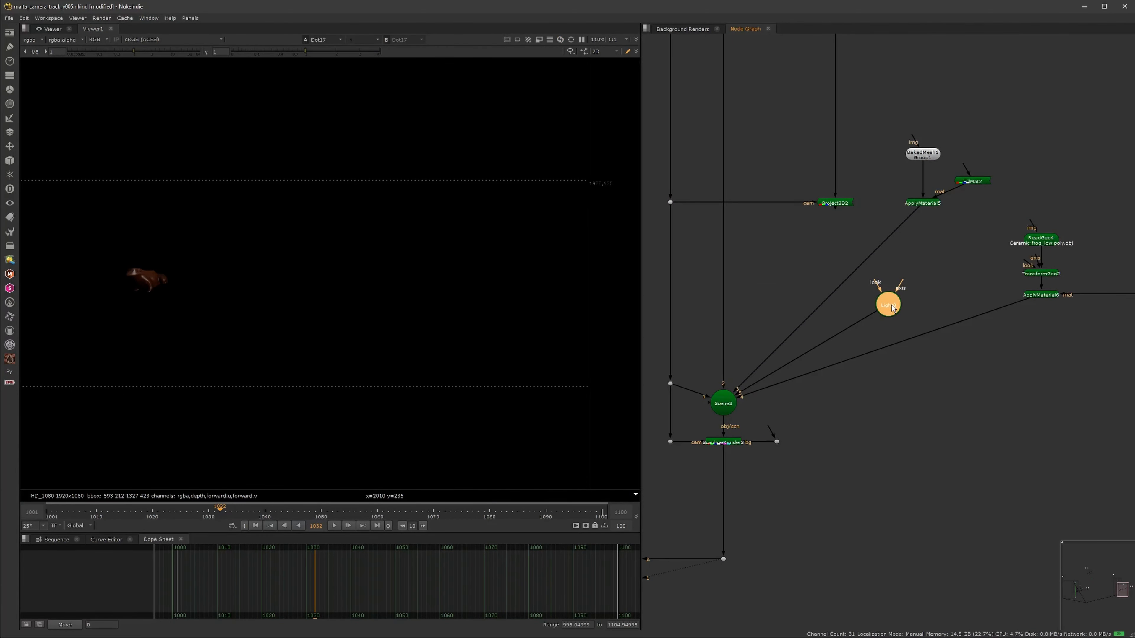
double_click(892, 307)
left_click(735, 319)
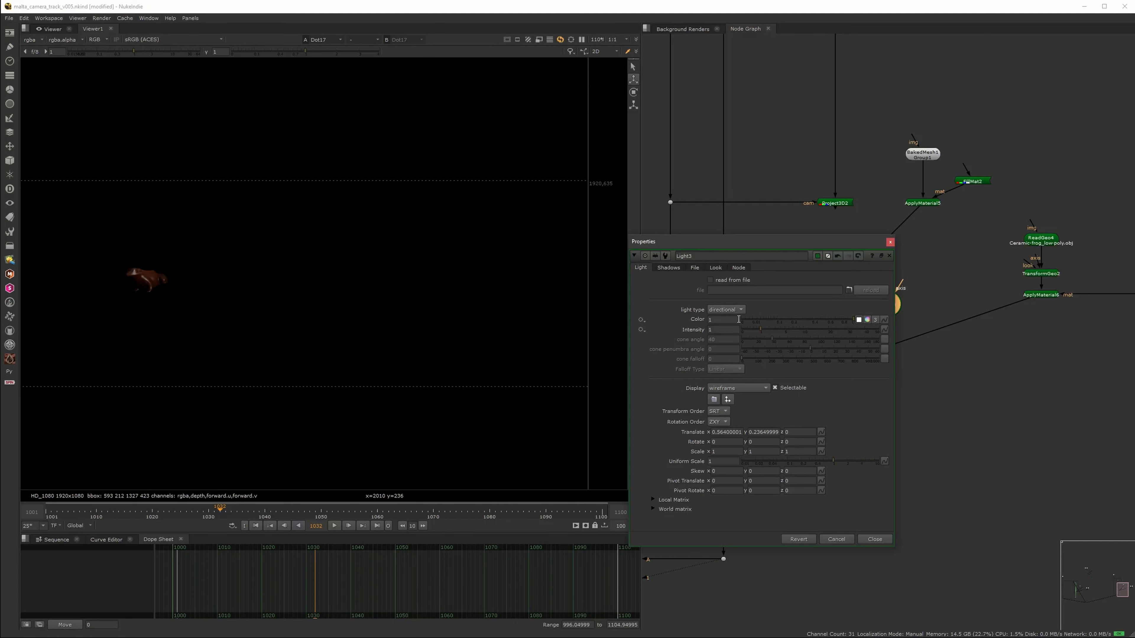
left_click_drag(762, 330, 807, 331)
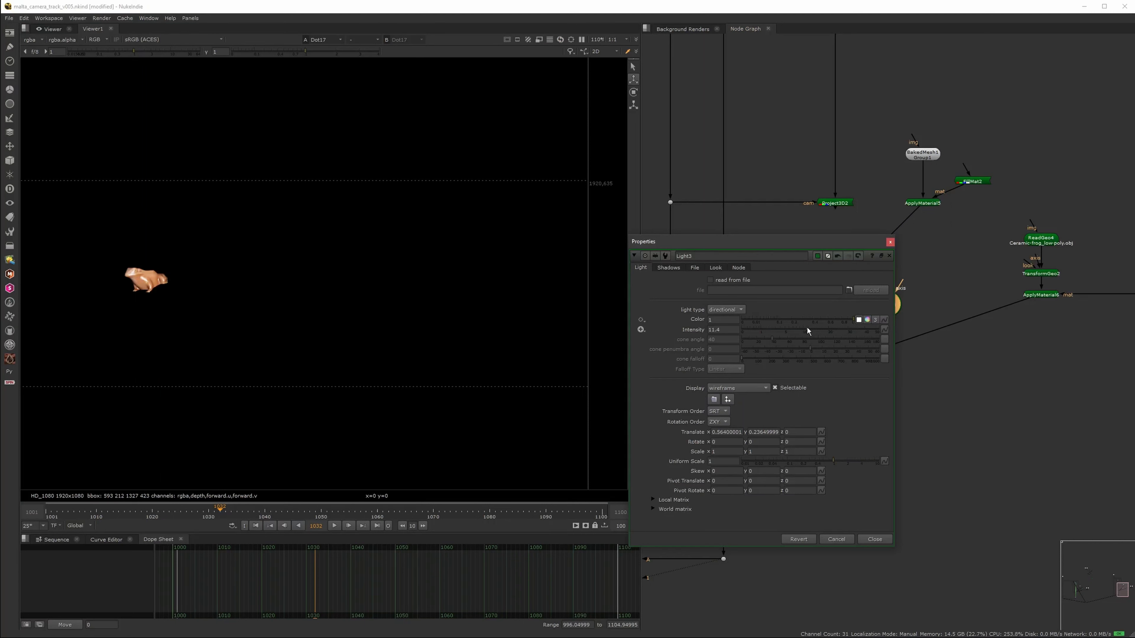
left_click(891, 242)
View Merge2 to examine the lit frog composited over the original plate.
scroll(896, 265, "down", 7)
middle_click_drag(823, 298, 875, 277)
left_click(858, 389)
key("2")
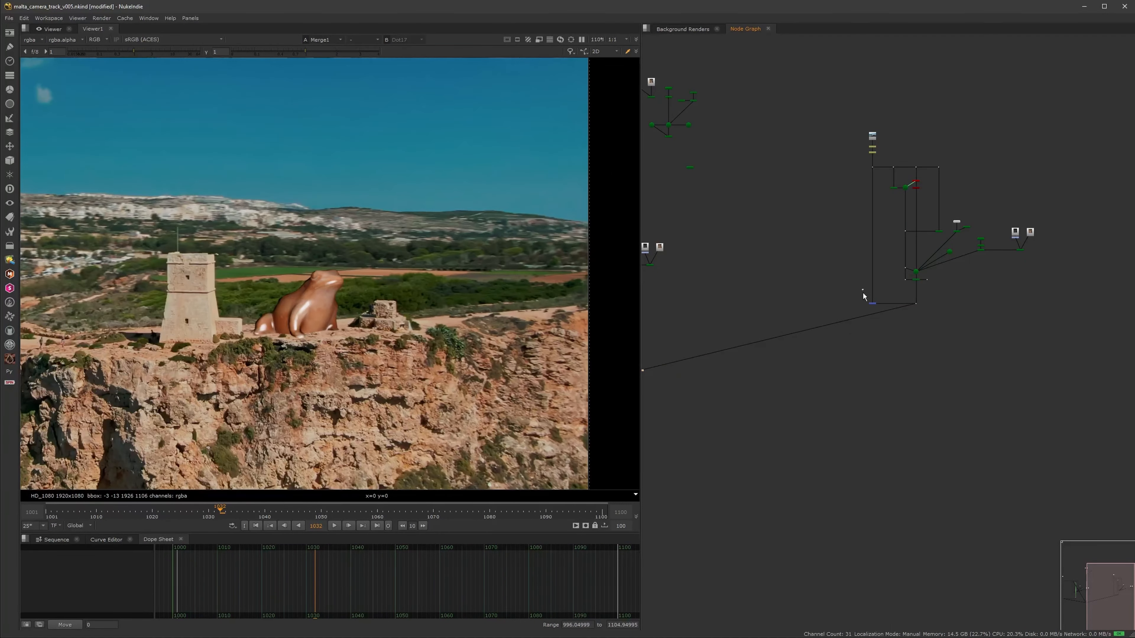
left_click_drag(863, 293, 882, 313)
key("2")
left_click(853, 325)
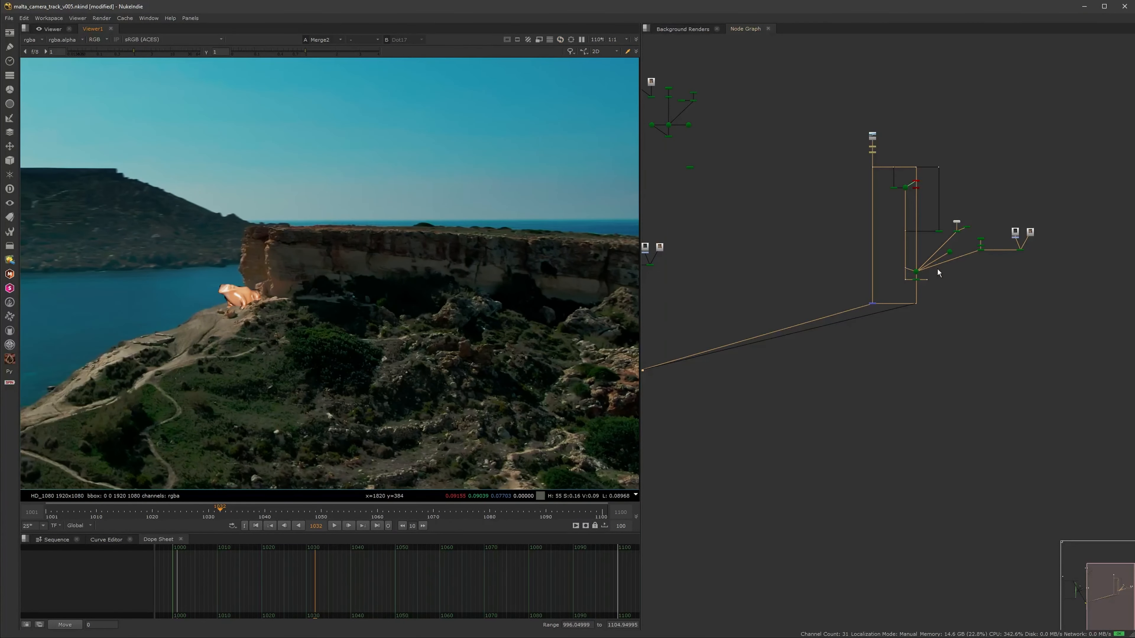
Lower the directional light's intensity to 6.2.
scroll(937, 269, "up", 5)
left_click(915, 272)
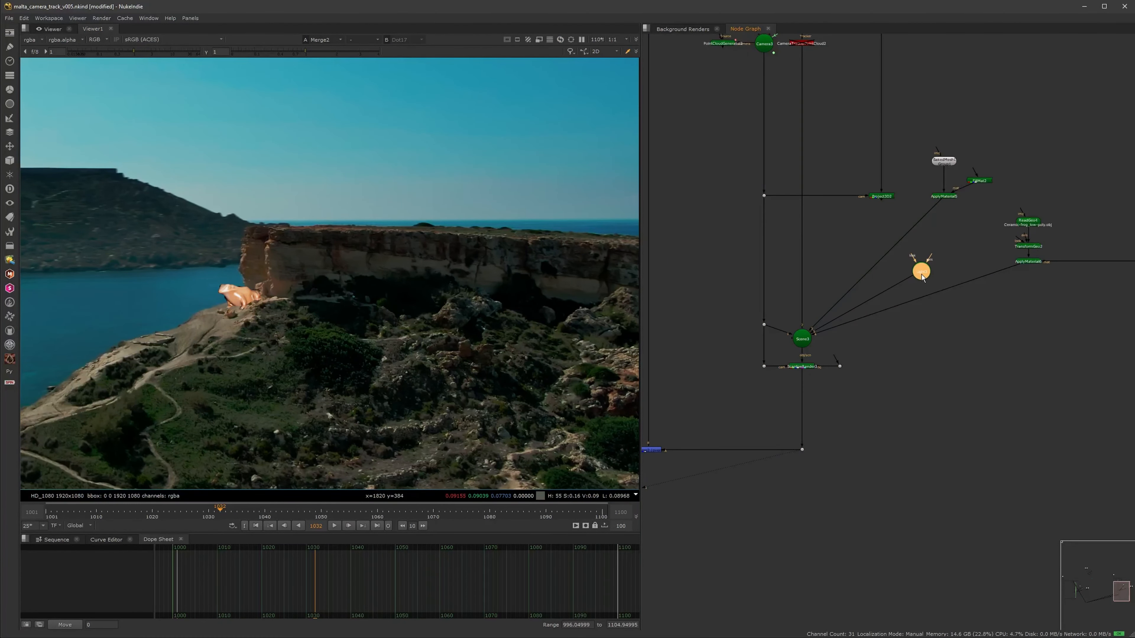
double_click(922, 274)
left_click_drag(812, 327, 791, 331)
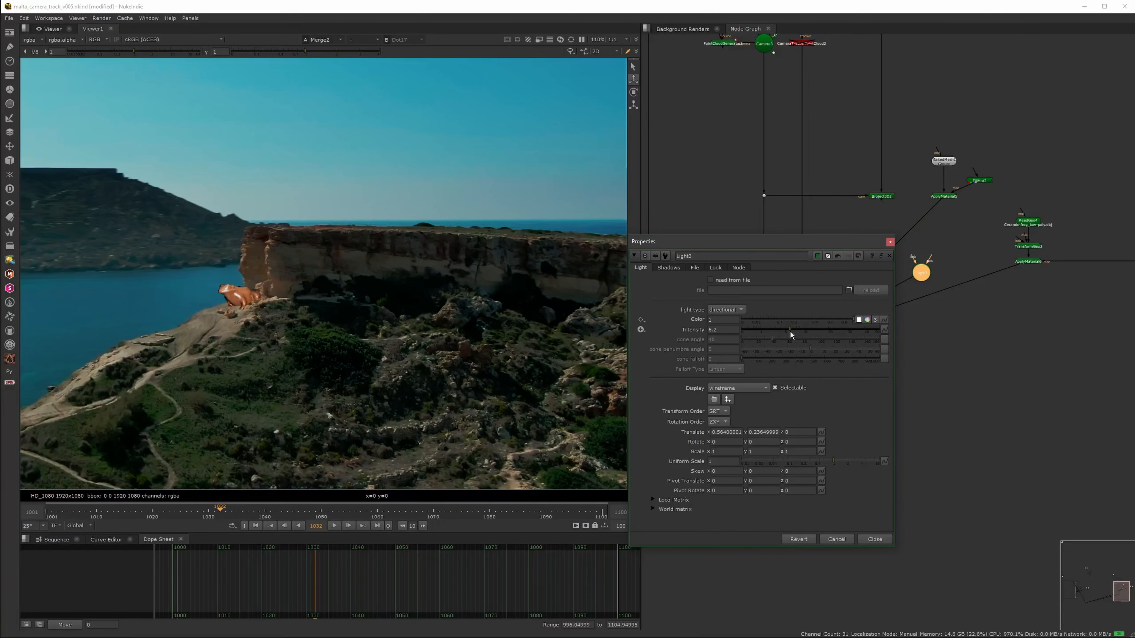
left_click(891, 242)
Adjust the gain of the Grade3 node on the frog's specular texture and close its properties.
scroll(872, 270, "up", 5)
middle_click_drag(871, 269, 789, 271)
mouse_move(942, 280)
middle_mouse_down()
mouse_move(864, 283)
mouse_move(915, 276)
middle_mouse_up()
left_click(943, 234)
double_click(944, 235)
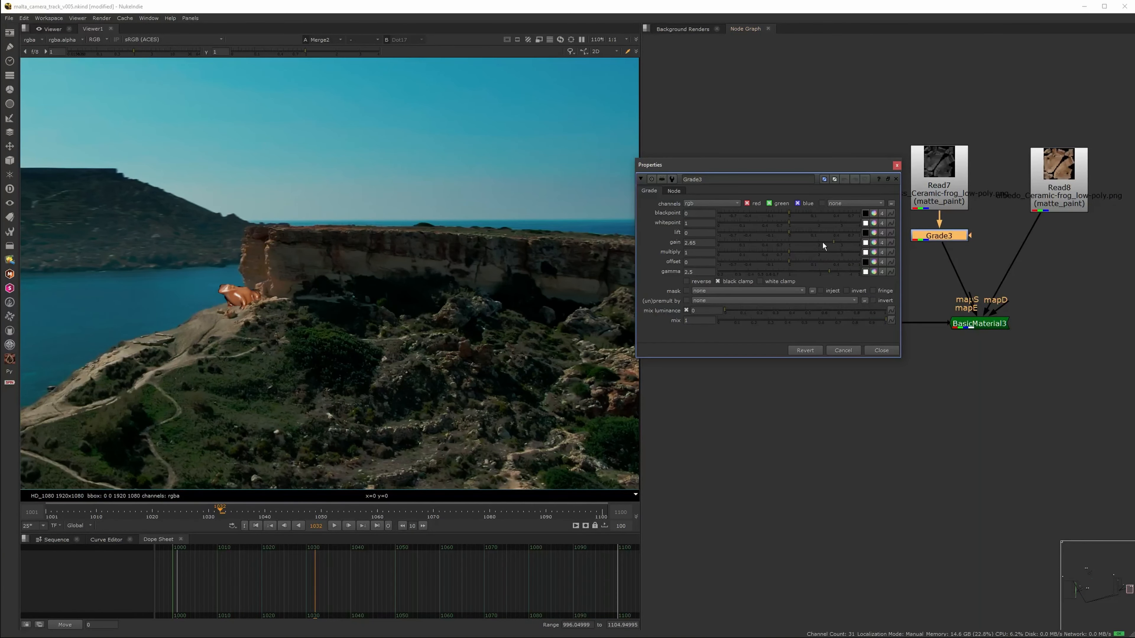
left_click(797, 245)
left_click(896, 165)
Play the frog composite from the first frame to examine how the model sits on the cliff.
scroll(876, 236, "down", 5)
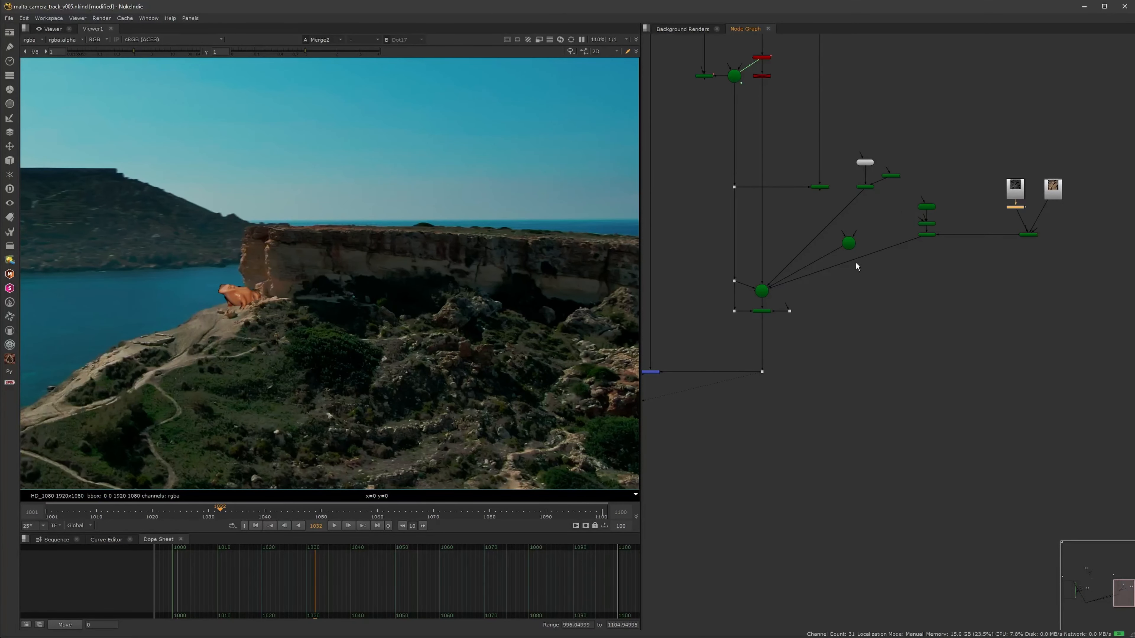
middle_click_drag(811, 293, 952, 254)
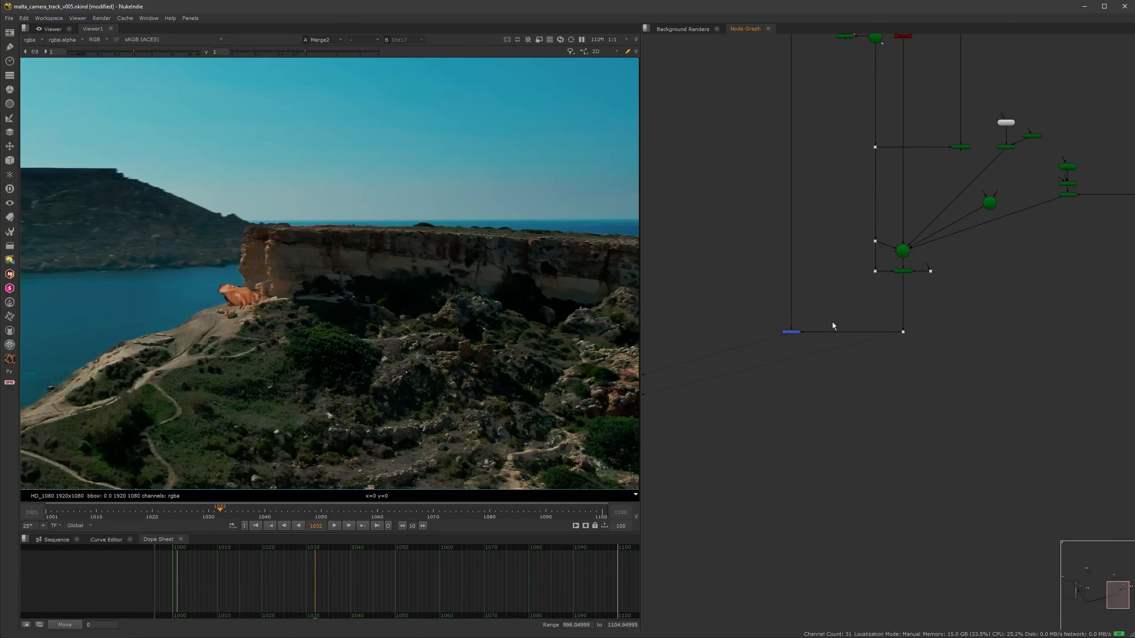
middle_click_drag(419, 397, 440, 372)
scroll(440, 372, "down", 2)
scroll(447, 384, "down", 5)
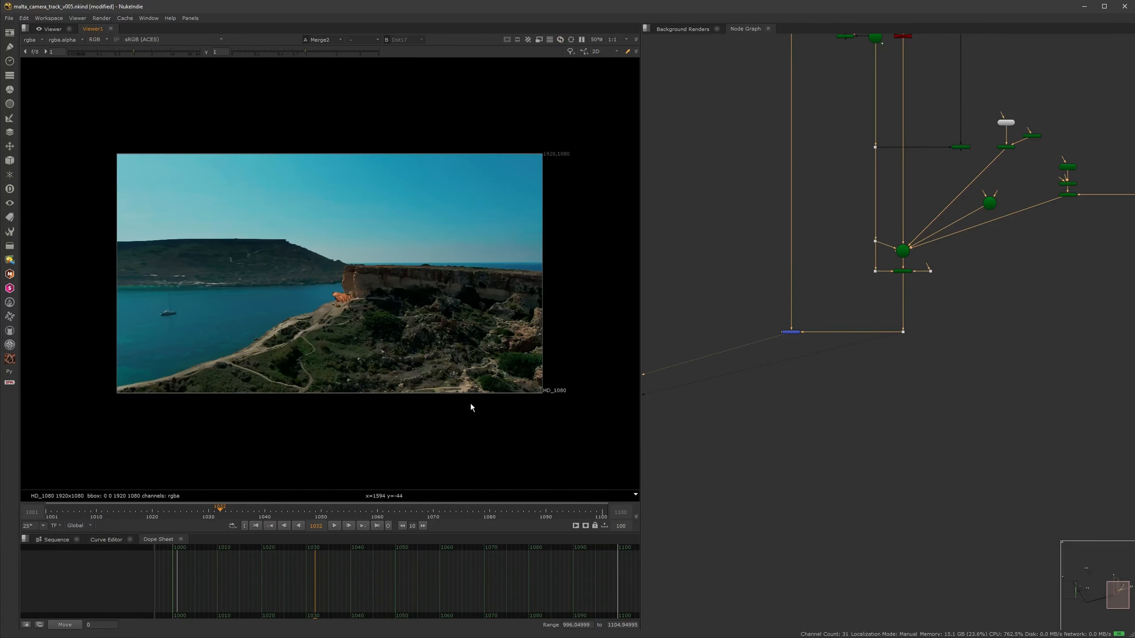
scroll(465, 386, "up", 2)
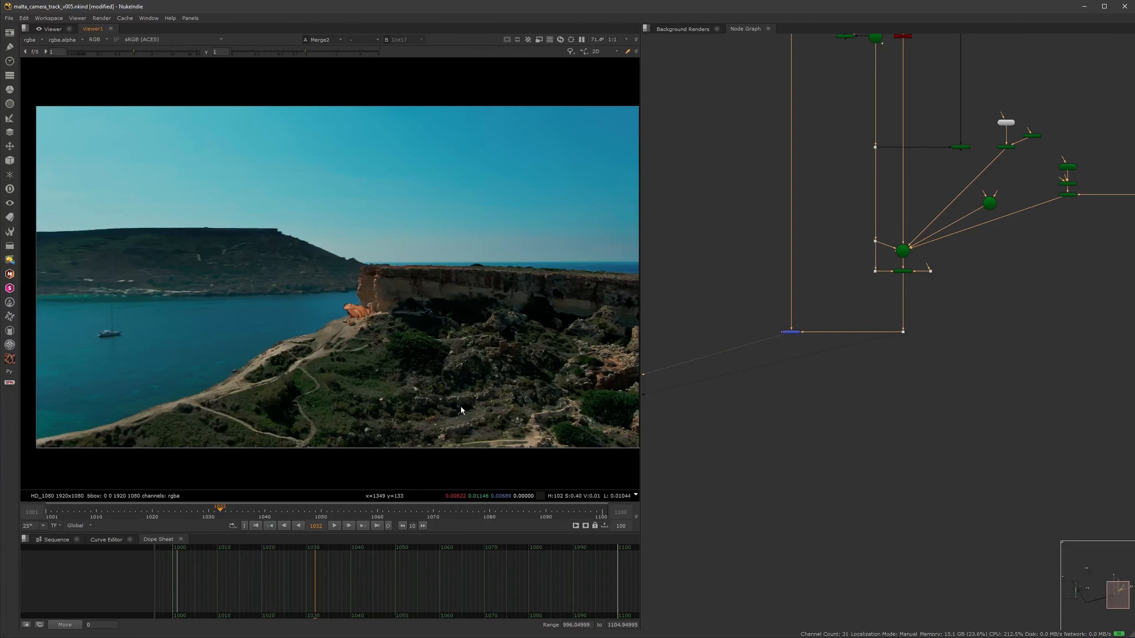
left_click(256, 527)
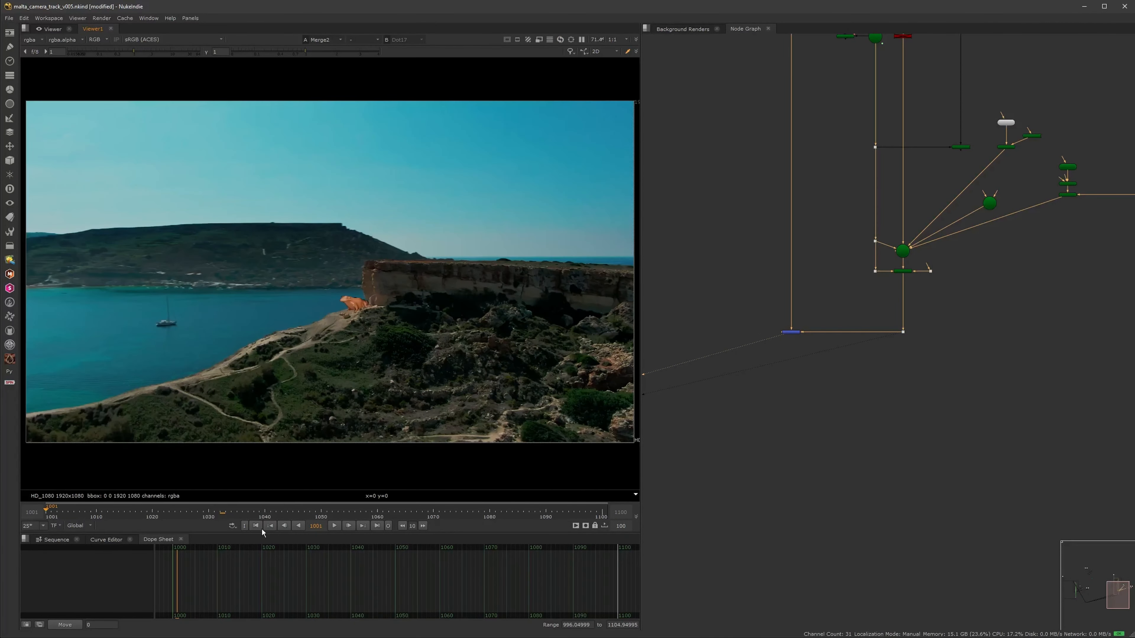
left_click(334, 526)
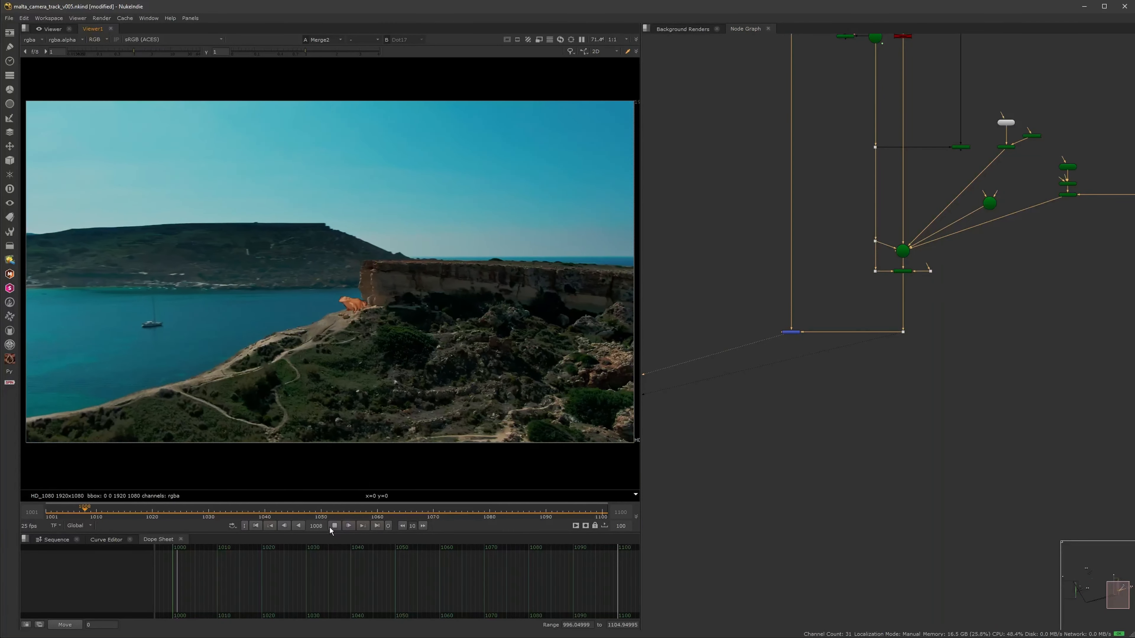
left_click(333, 526)
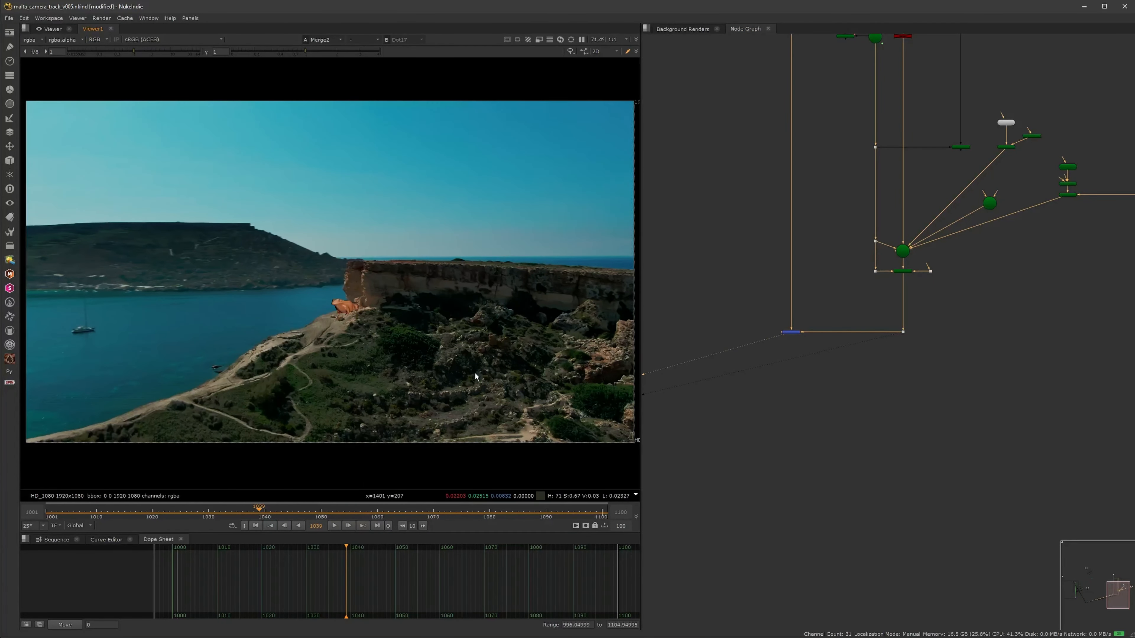
Set the directional light's Y rotation to 180 in the 3D view and return to the 2D render.
key("Tab")
left_click(990, 205)
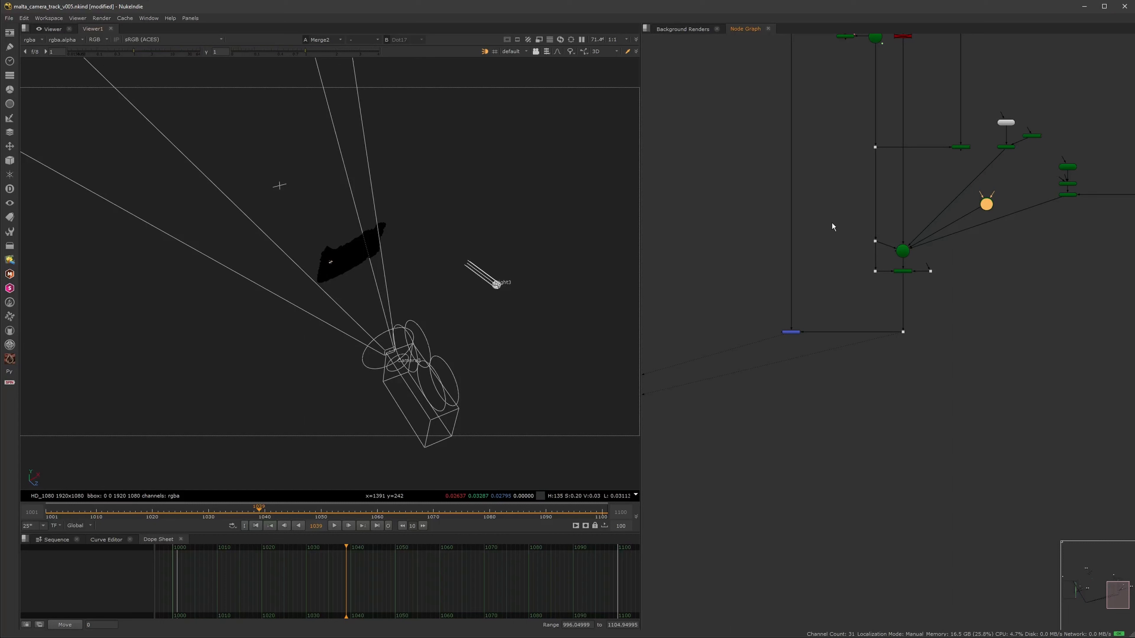
double_click(988, 205)
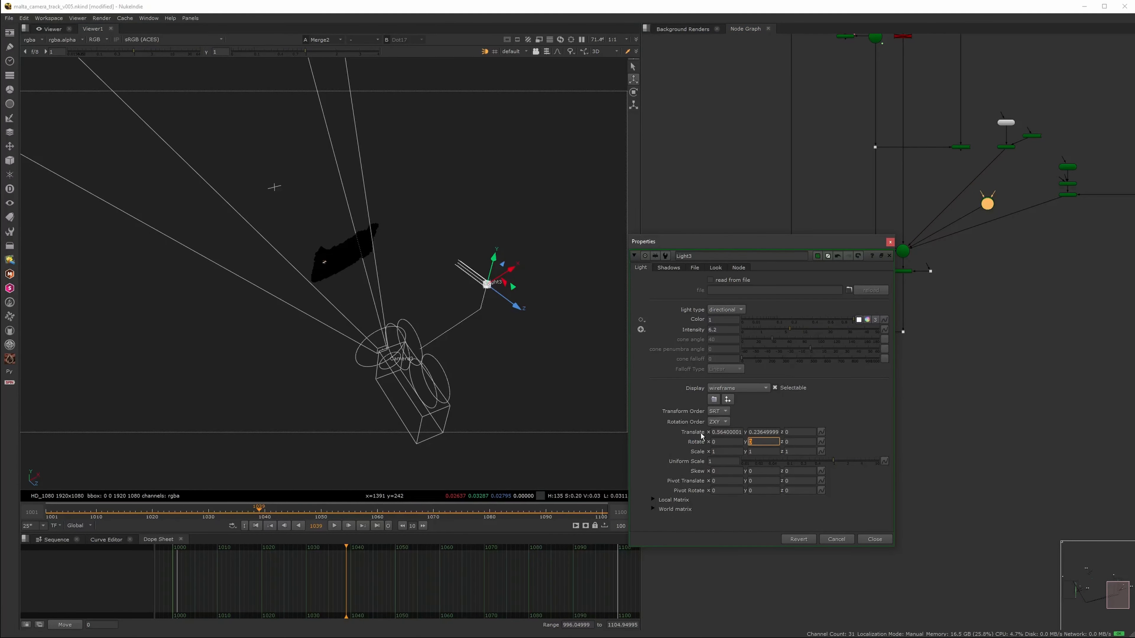
type("0")
key("Return")
key("Tab")
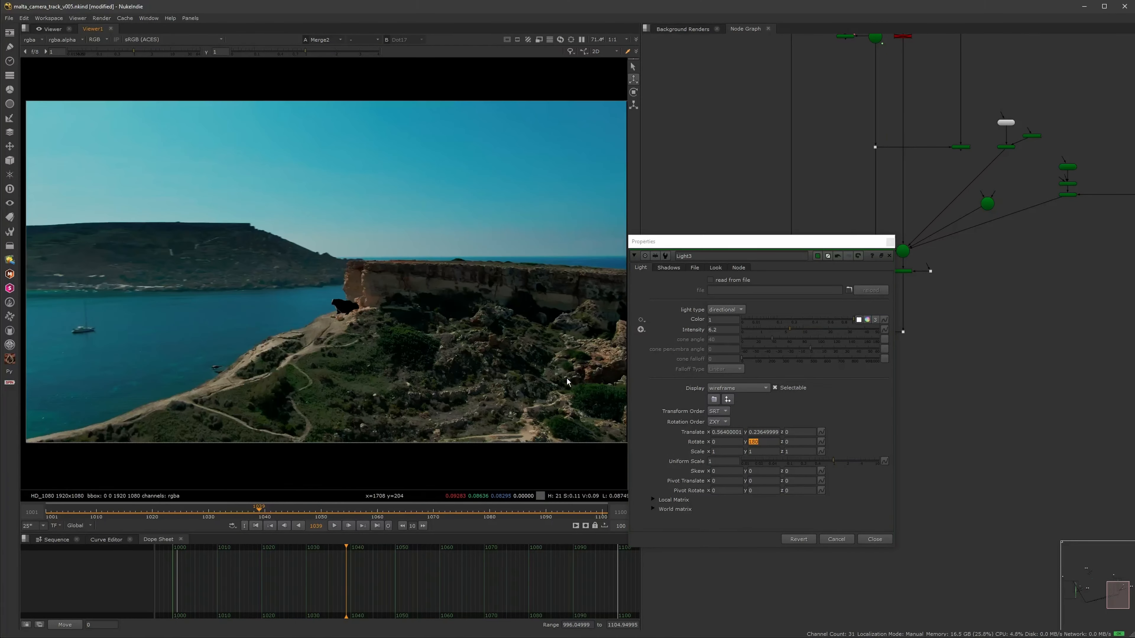
Rotate the directional light in the 3D view to about X 0.63 and Y 185.74, and return to the 2D render.
key("Tab")
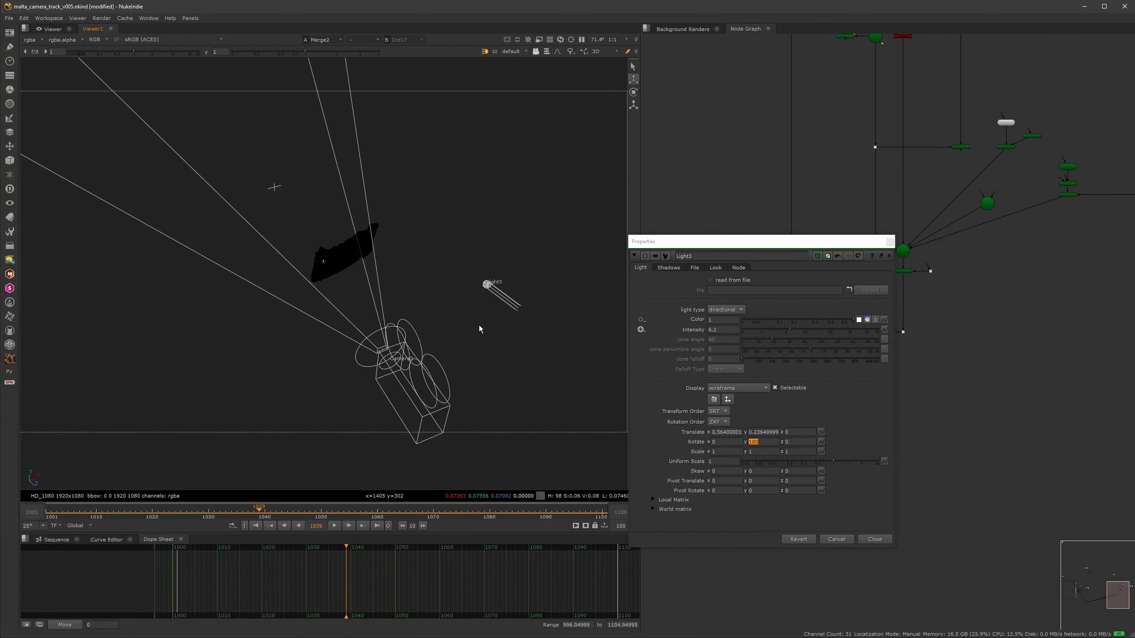
left_click(488, 287)
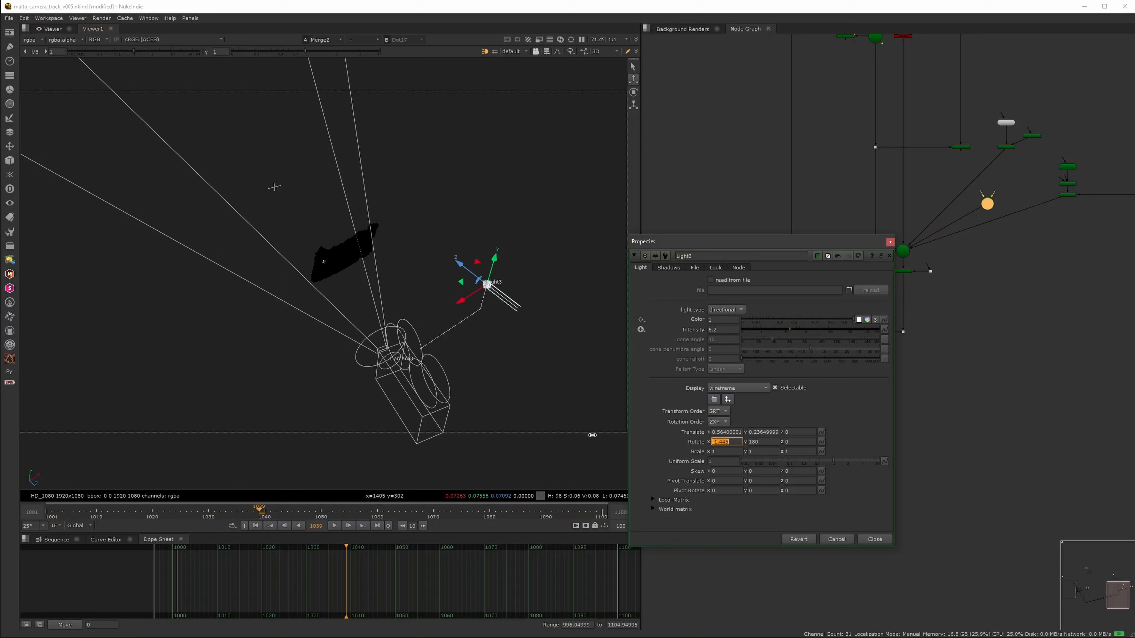
left_click_drag(719, 448, 795, 429)
left_click(520, 426)
key("Tab")
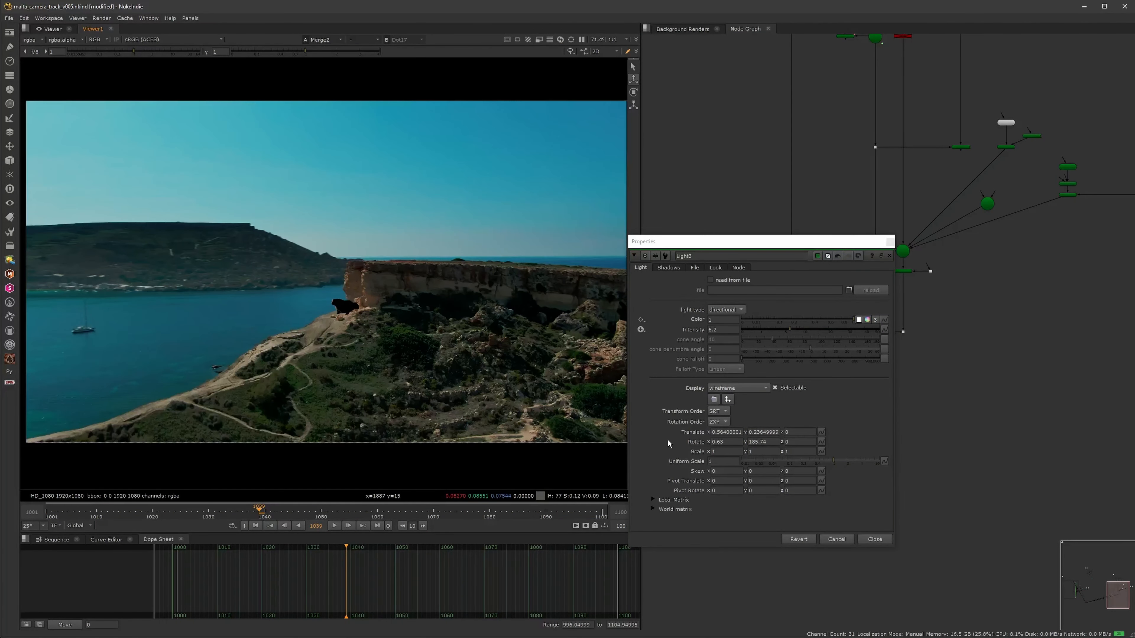
Step the directional light's Y rotation up and back down to tune the frog's lit edge, and close its properties.
left_click(752, 445)
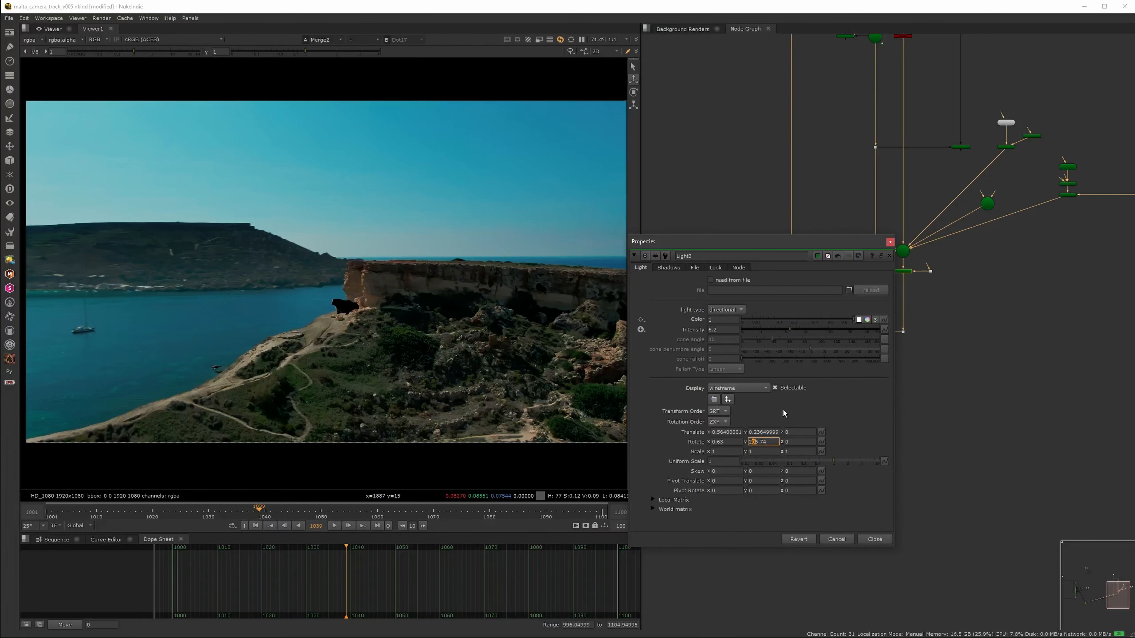
key("Up")
key("Up")
key("Up")
key("Up")
key("Up")
key("Up")
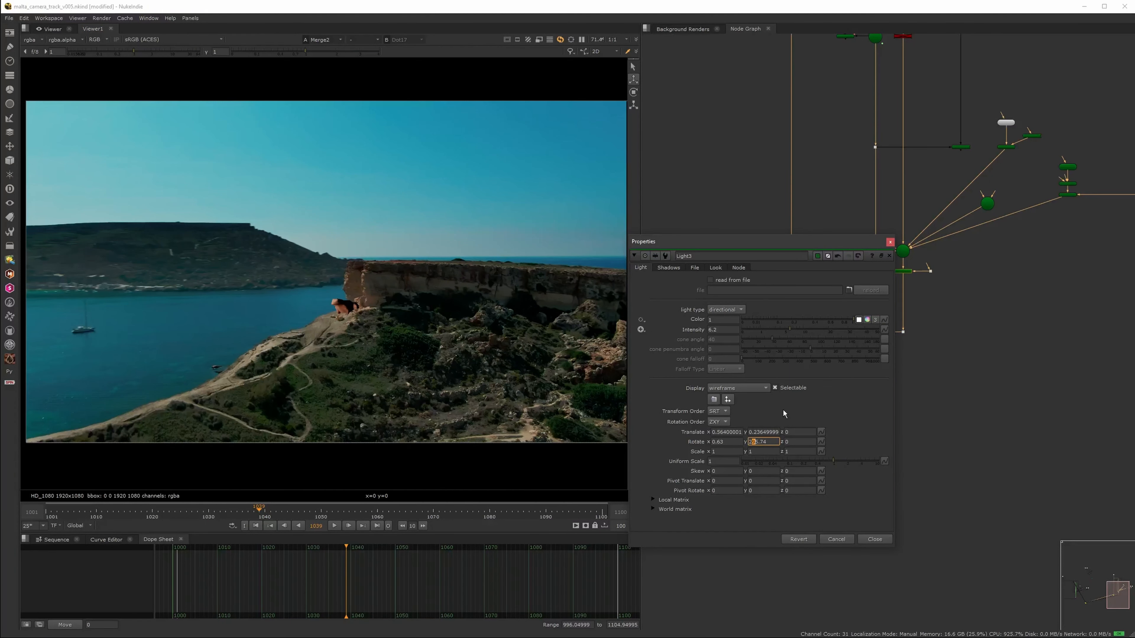
key("Down")
key("Down")
key("Down")
key("Down")
key("Down")
key("Down")
left_click(891, 241)
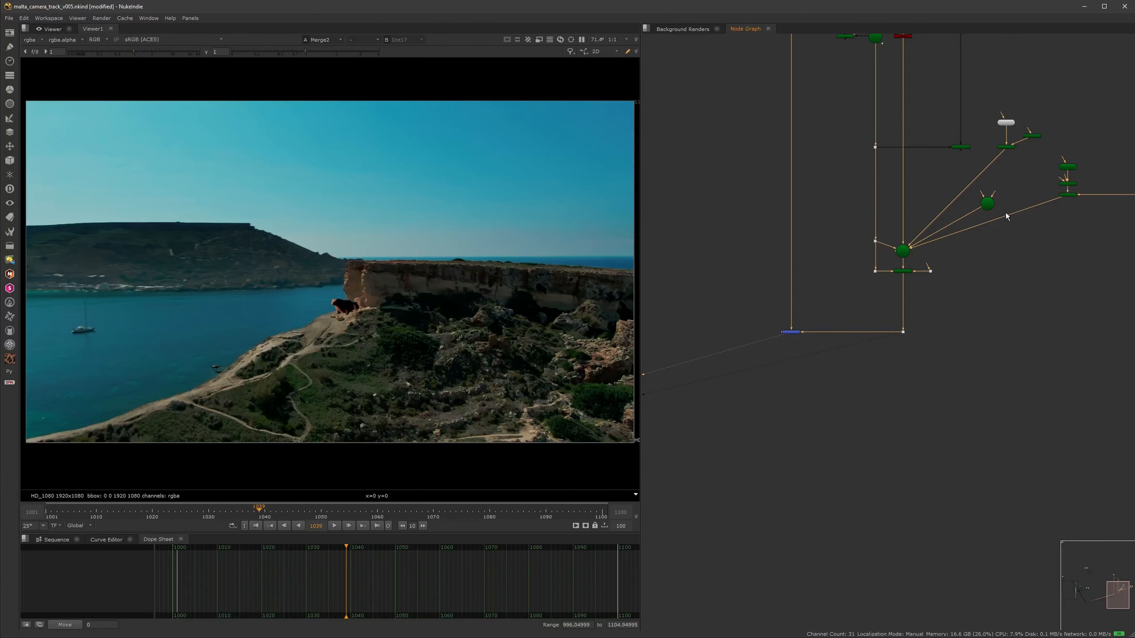
Add a second Light node and connect it to the Scene node.
key("Tab")
type("light")
key("Return")
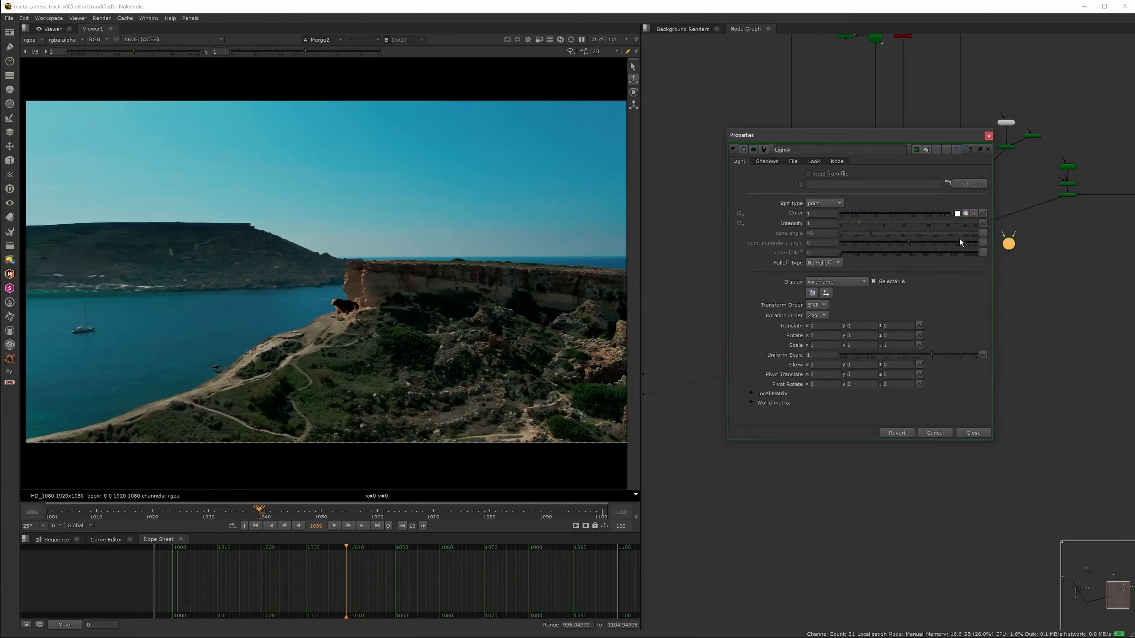
left_click(988, 137)
left_click_drag(982, 262, 1001, 252)
Set the new point light's falloff to Linear and its intensity to 0.9, checking the render at frame 1102.
double_click(1010, 245)
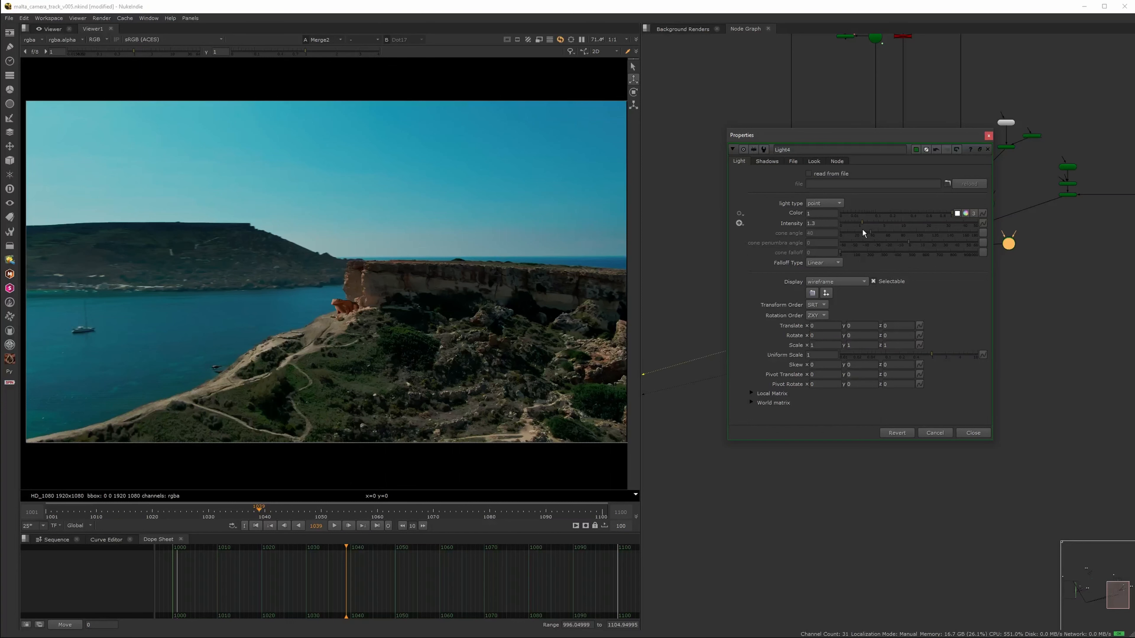
left_click_drag(431, 514, 608, 503)
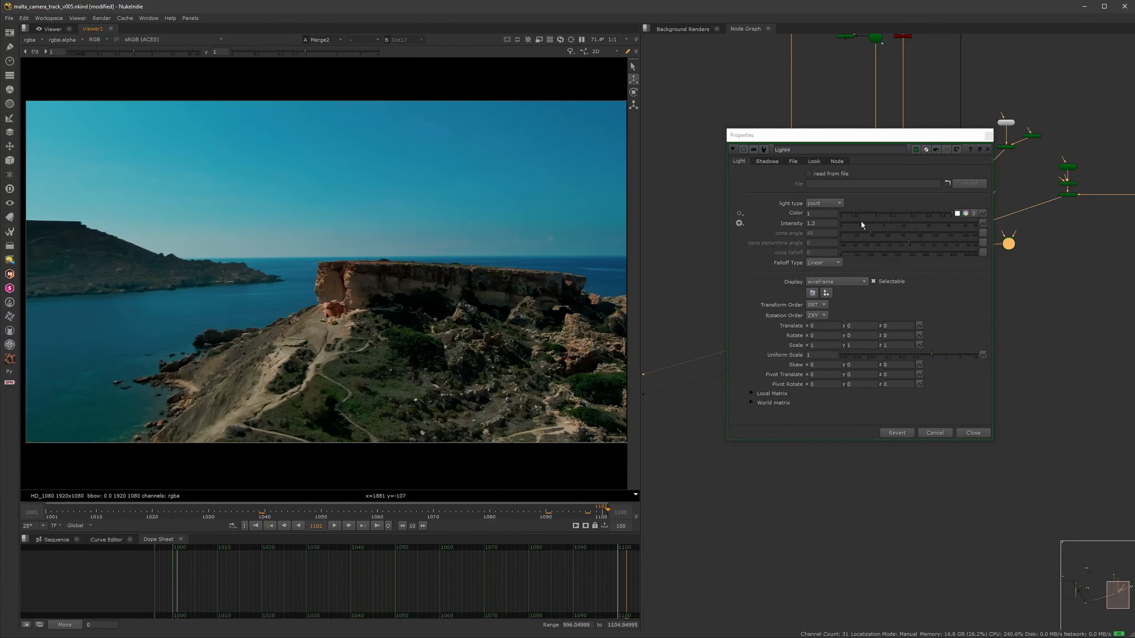
left_click_drag(861, 223, 856, 223)
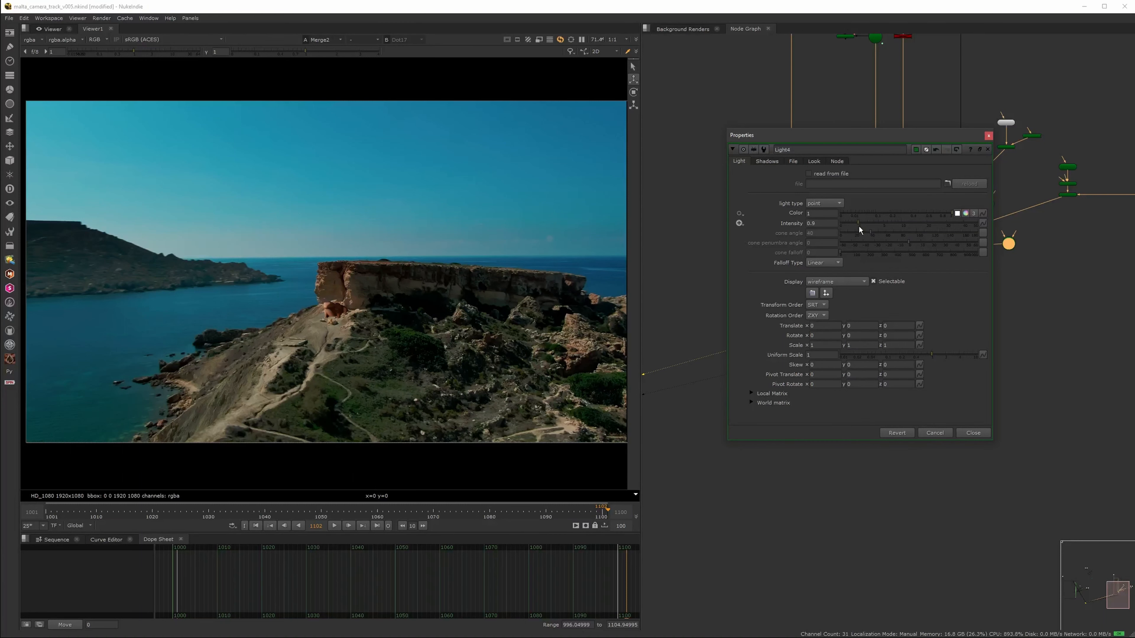
left_click(988, 136)
Play the relit composite from the first frame to check the frog's lighting.
left_click(256, 526)
key("l")
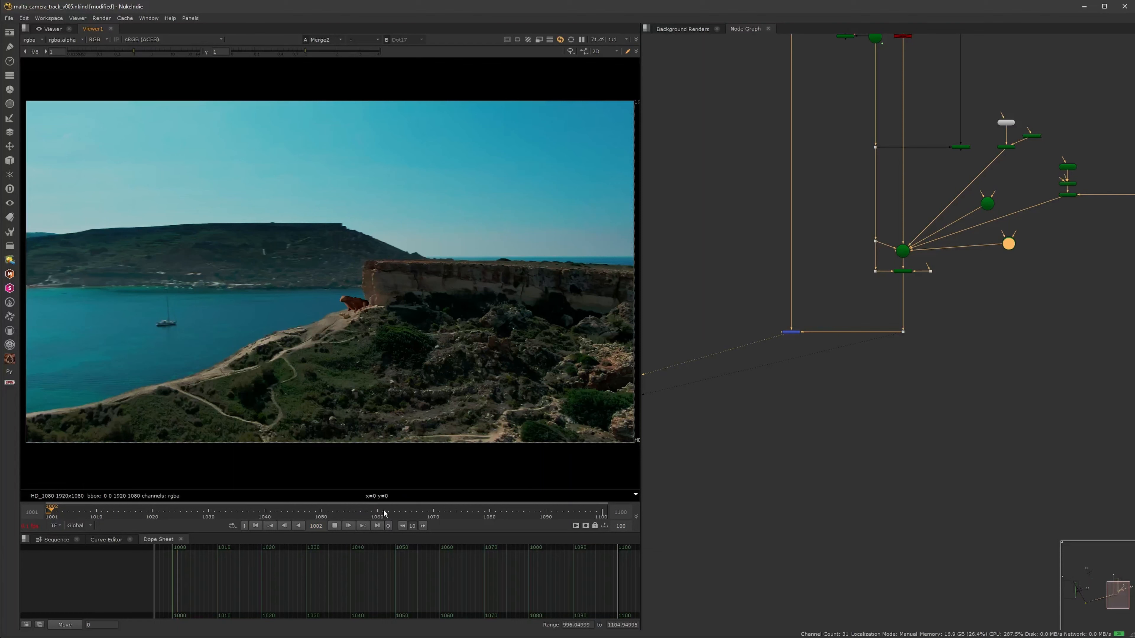